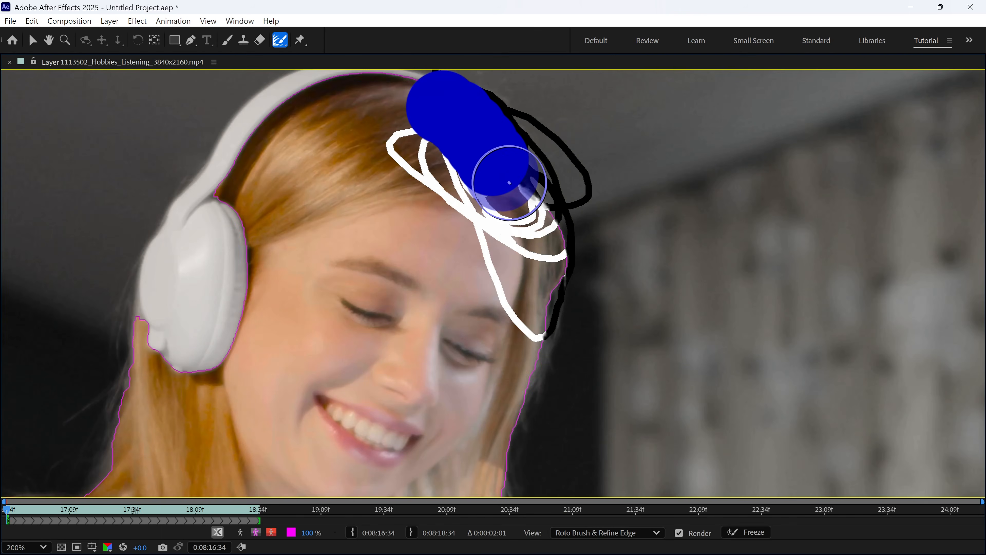
Step: Paint Refine Edge strokes over the woman's hair boundary, from the crown past the forehead to the lower strands
mouse_move(502, 177)
left_mouse_down()
mouse_move(542, 231)
mouse_move(530, 333)
mouse_move(510, 412)
left_mouse_up()
mouse_move(500, 113)
left_mouse_down()
mouse_move(532, 147)
mouse_move(530, 205)
mouse_move(404, 85)
mouse_move(458, 126)
mouse_move(506, 221)
left_mouse_up()
scroll(505, 229, "down", 3)
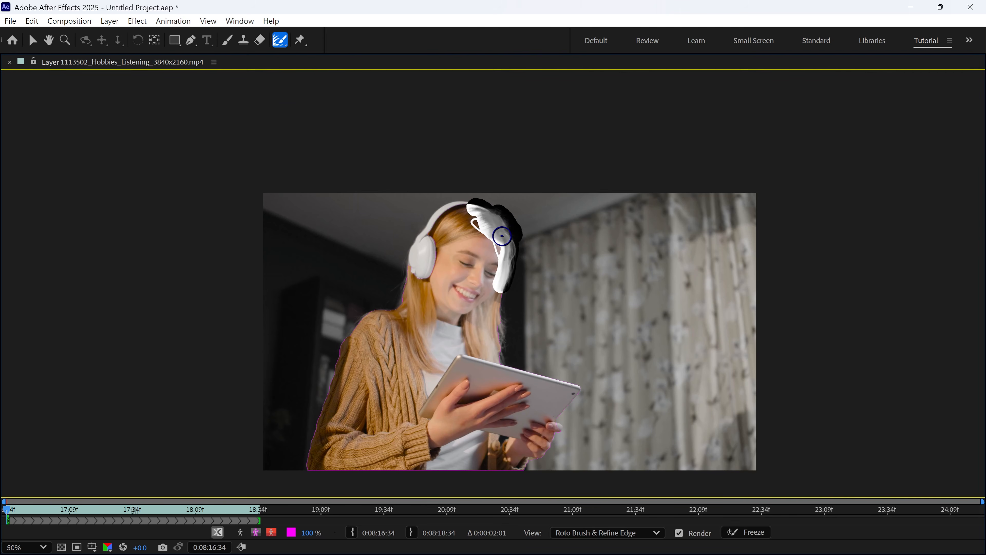
scroll(453, 291, "up", 2)
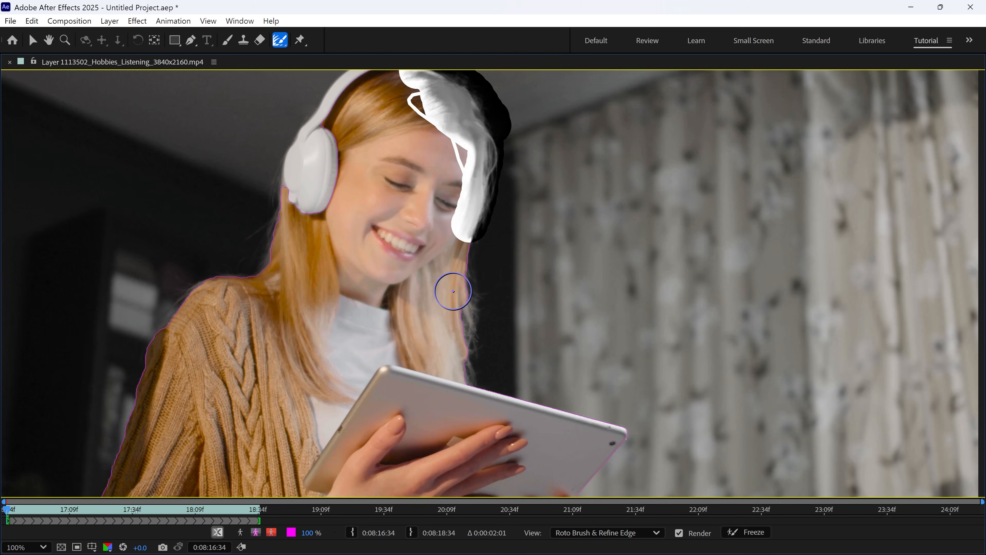
left_click_drag(453, 291, 464, 341)
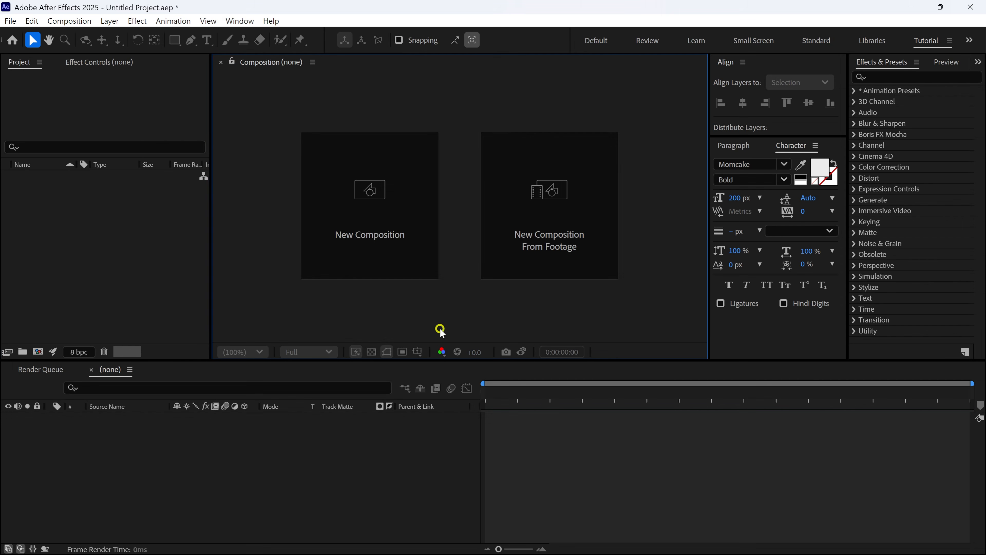
Step: Create a 1920 x 1080 composition named Main Comp at 60 fps, lasting 5 seconds
left_click(395, 243)
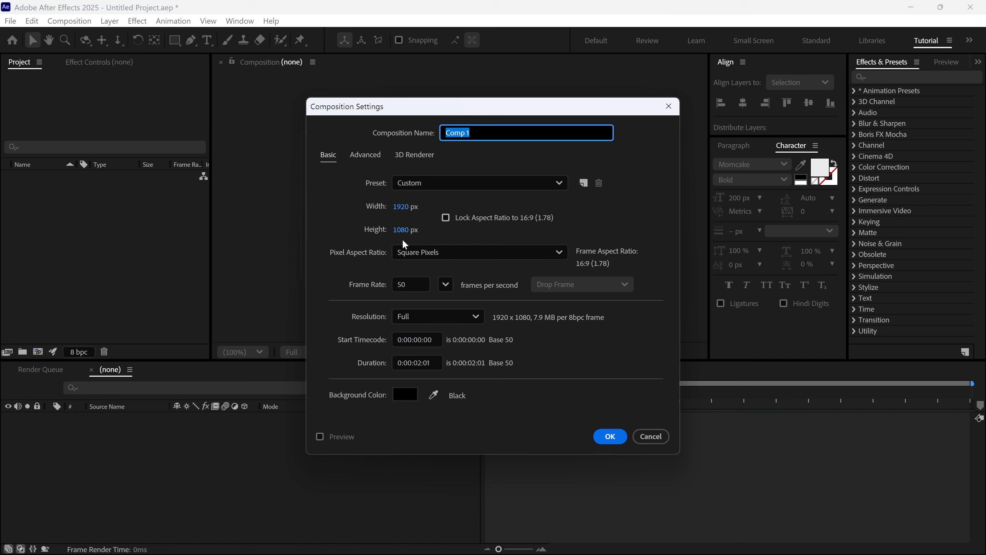
type("Main")
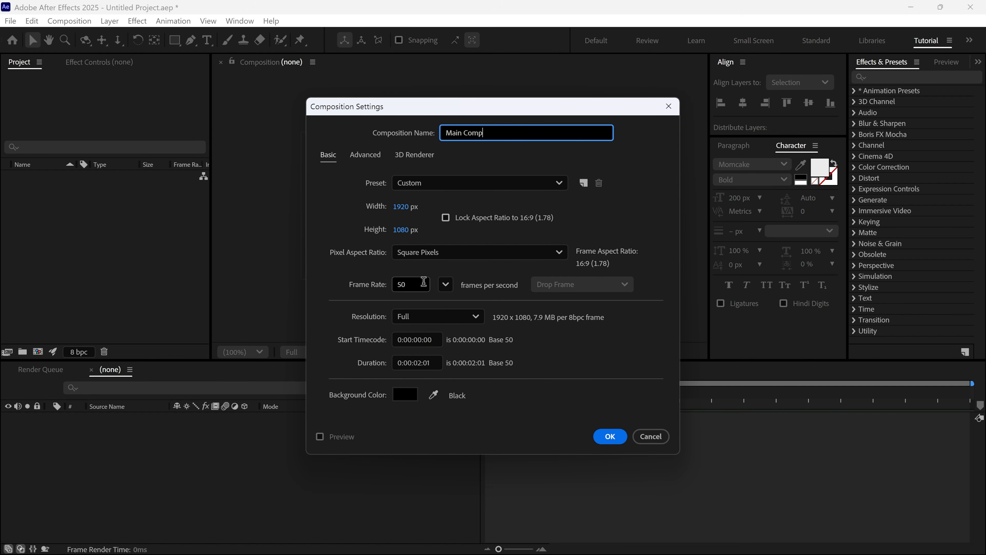
left_click(445, 284)
left_click(459, 458)
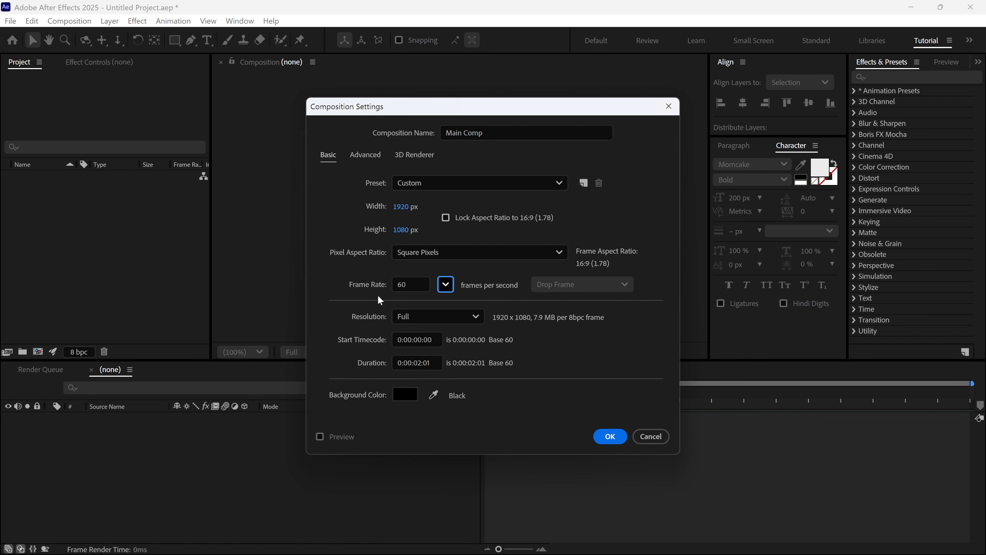
left_click(423, 366)
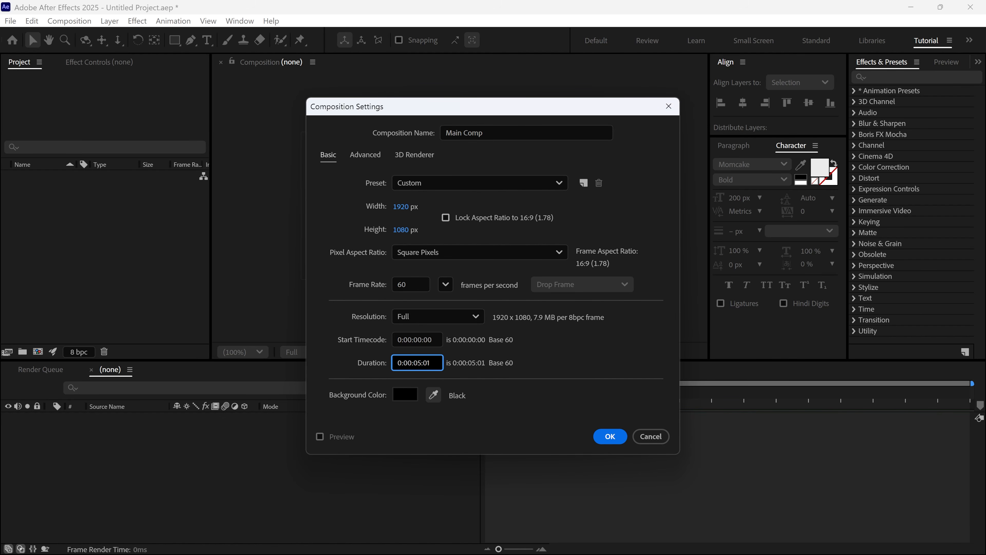
left_click(614, 439)
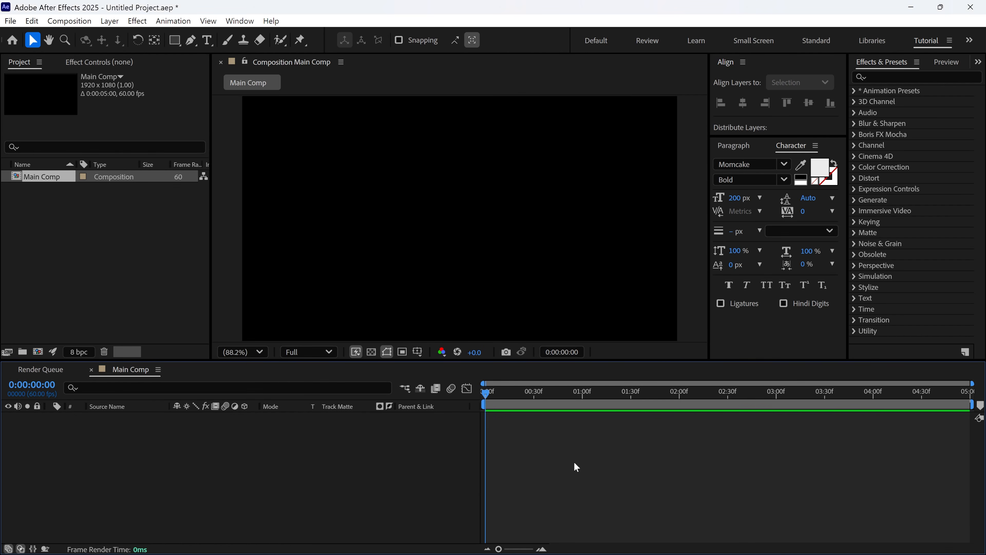
Step: Import the freepik portrait PNG as footage and place it in Main Comp, flush with the frame's lower edge
double_click(153, 293)
left_click(163, 178)
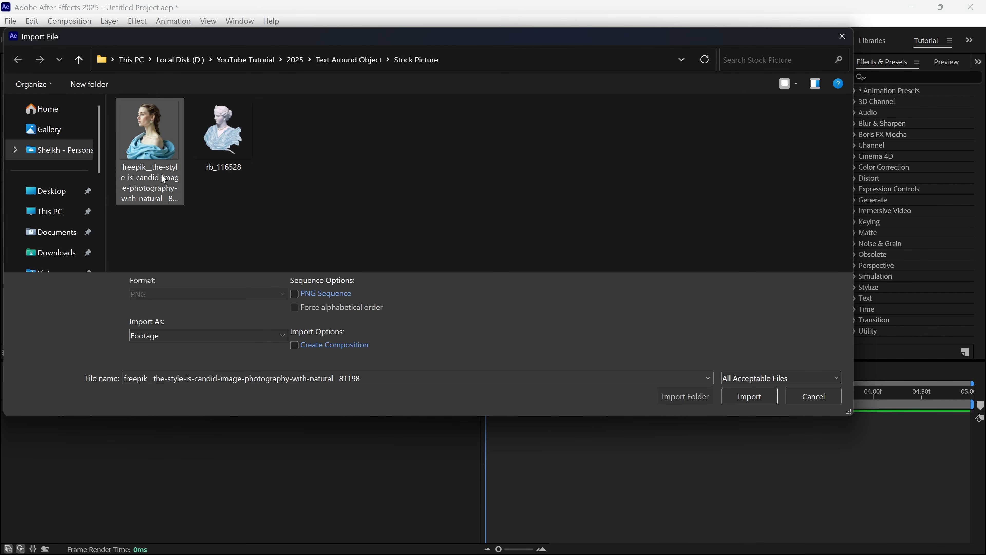
left_click(748, 396)
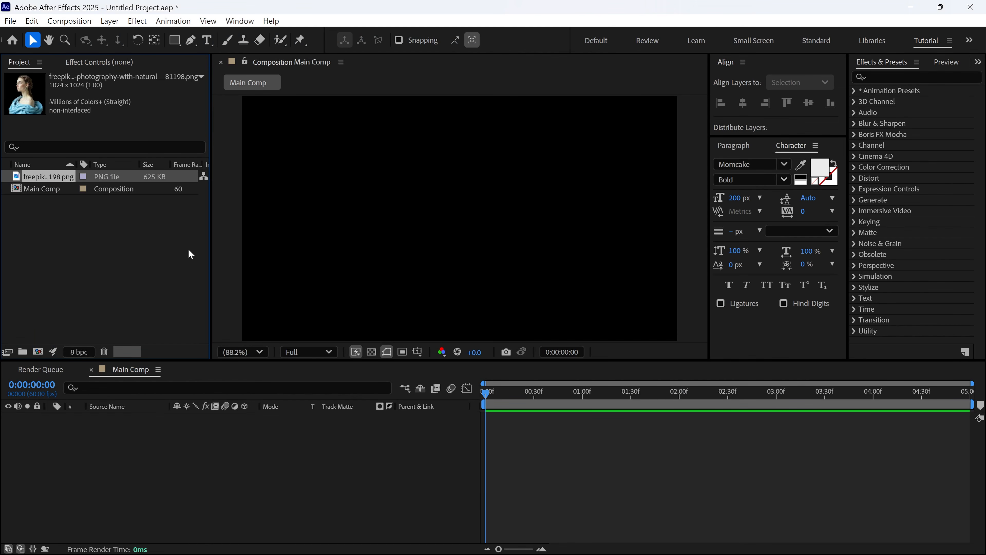
left_click_drag(52, 179, 92, 450)
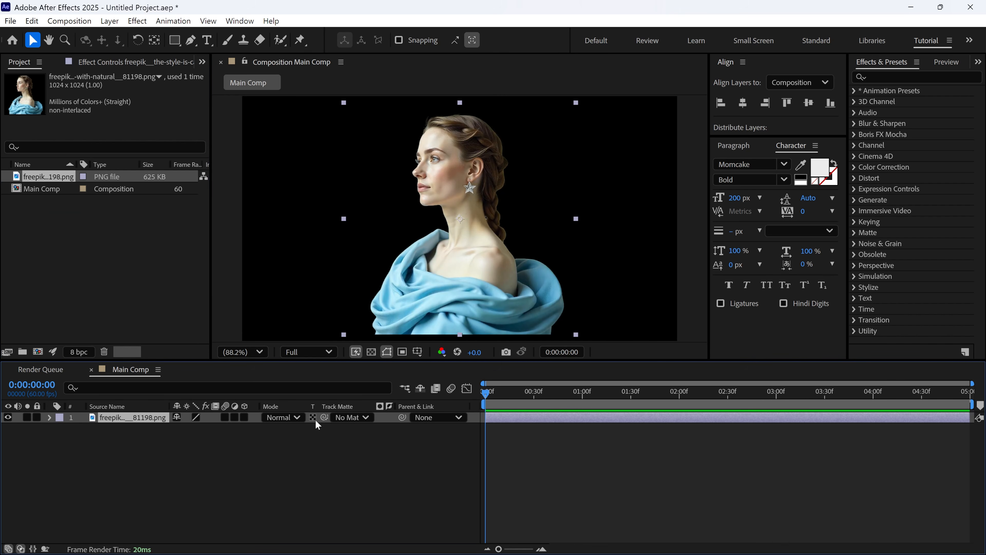
left_click_drag(475, 313, 475, 319)
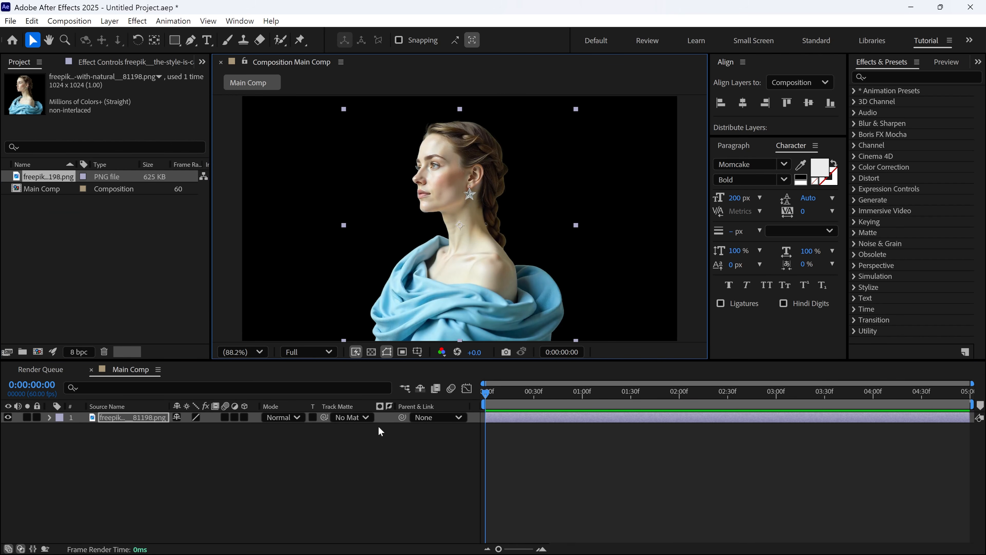
Step: Pre-compose the portrait layer as Image Holder, moving all attributes into the new composition
right_click(128, 419)
left_click(183, 337)
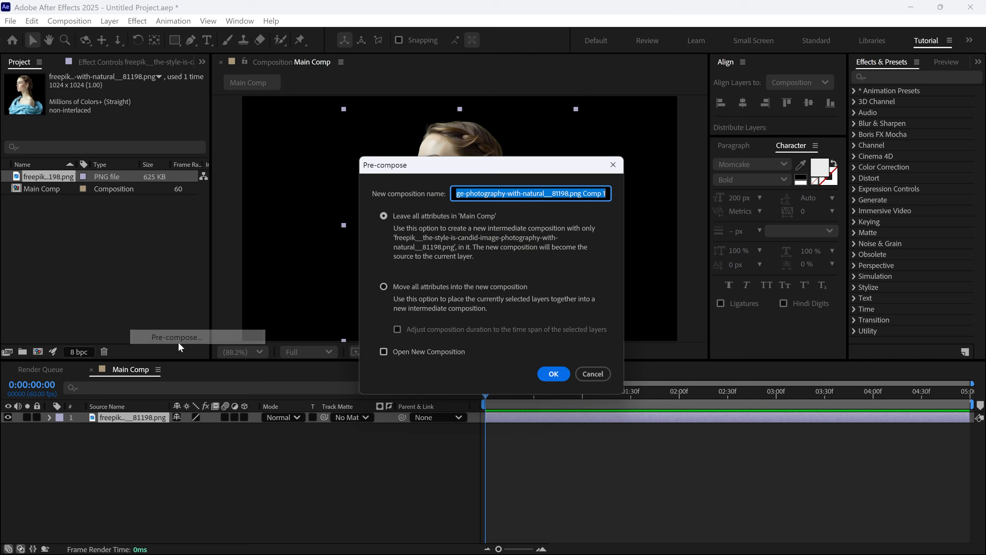
key("BackSpace")
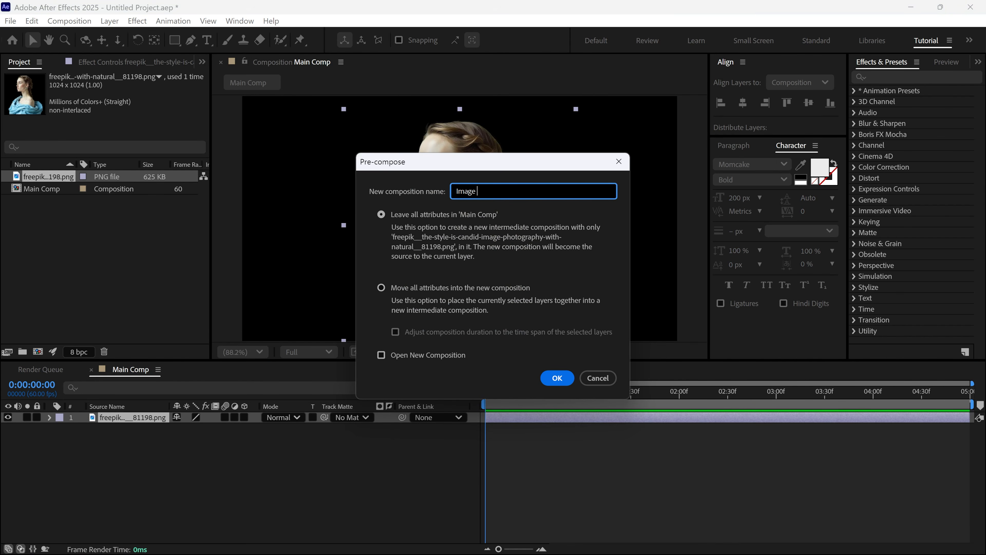
left_click(380, 287)
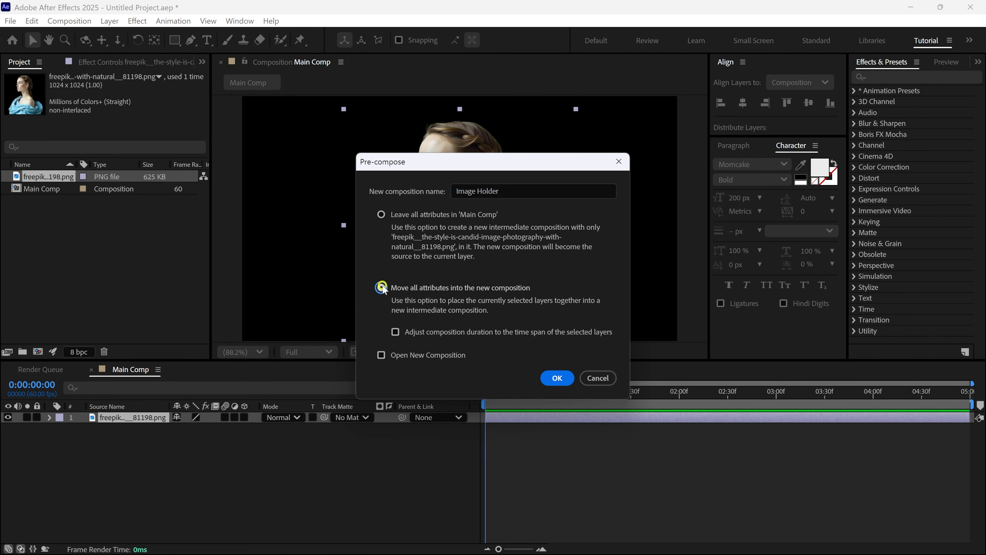
left_click(556, 378)
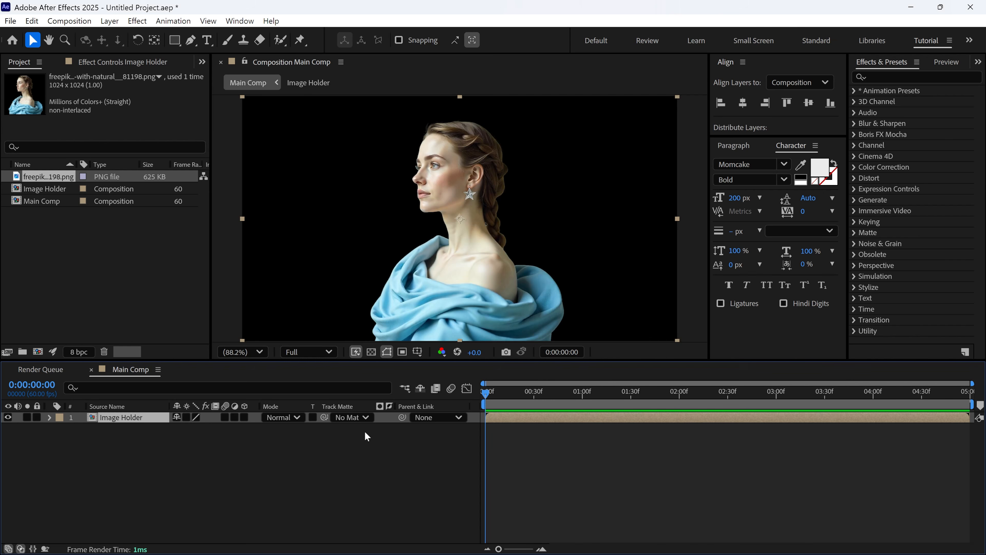
Step: Create an orange 1920 x 1080 solid named bg and place it beneath the Image Holder layer
right_click(216, 430)
mouse_move(240, 276)
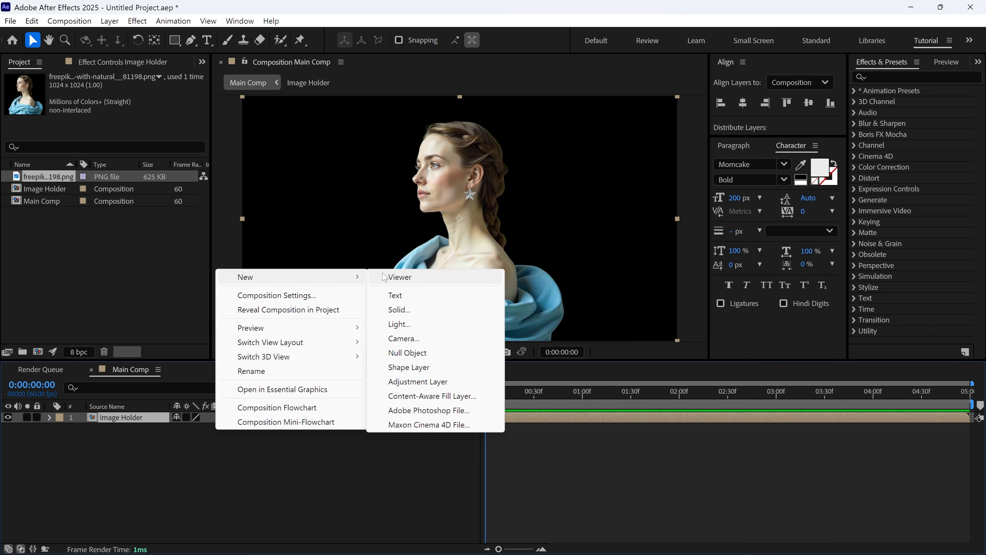
left_click(396, 310)
type("bg")
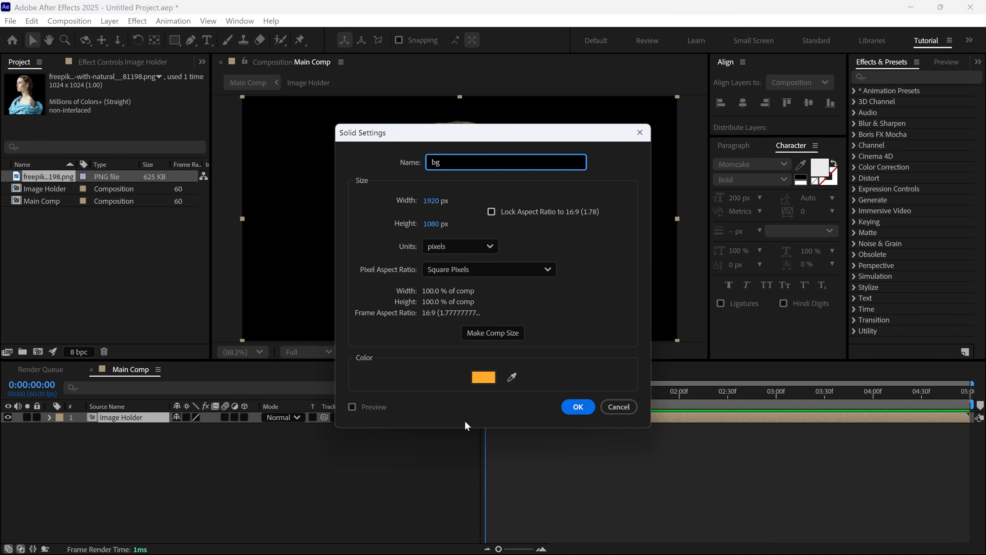
left_click(588, 407)
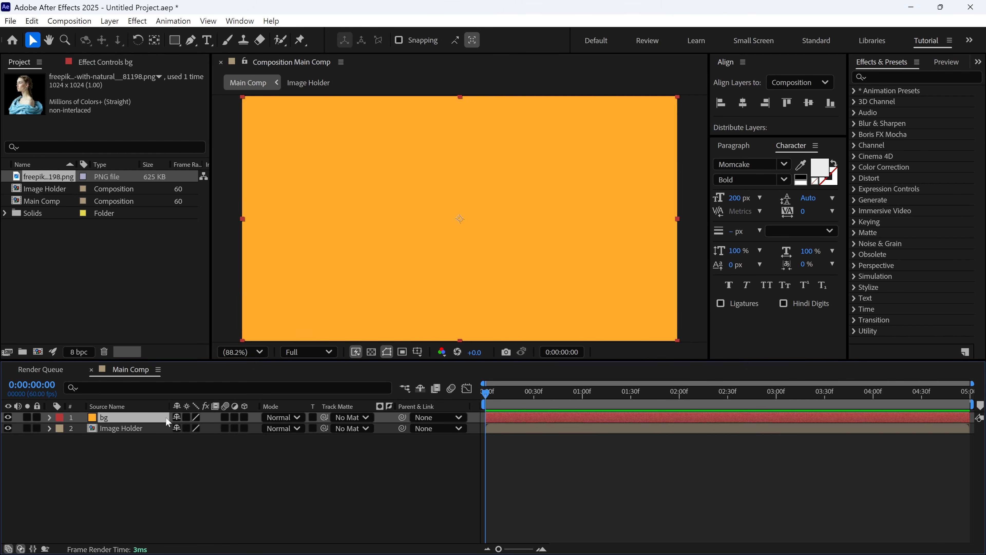
Step: Apply the Gradient Ramp effect to the bg solid
left_click(900, 76)
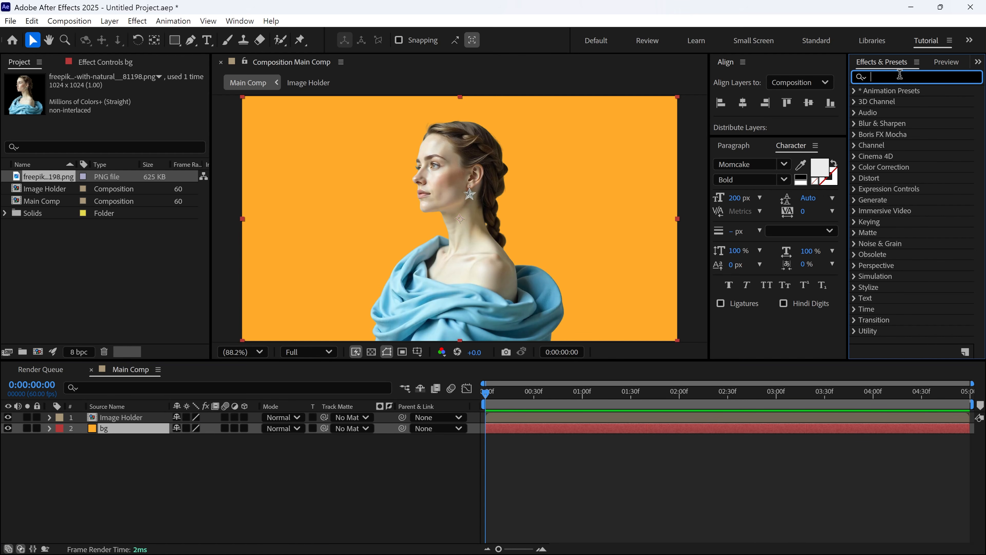
type("ramp")
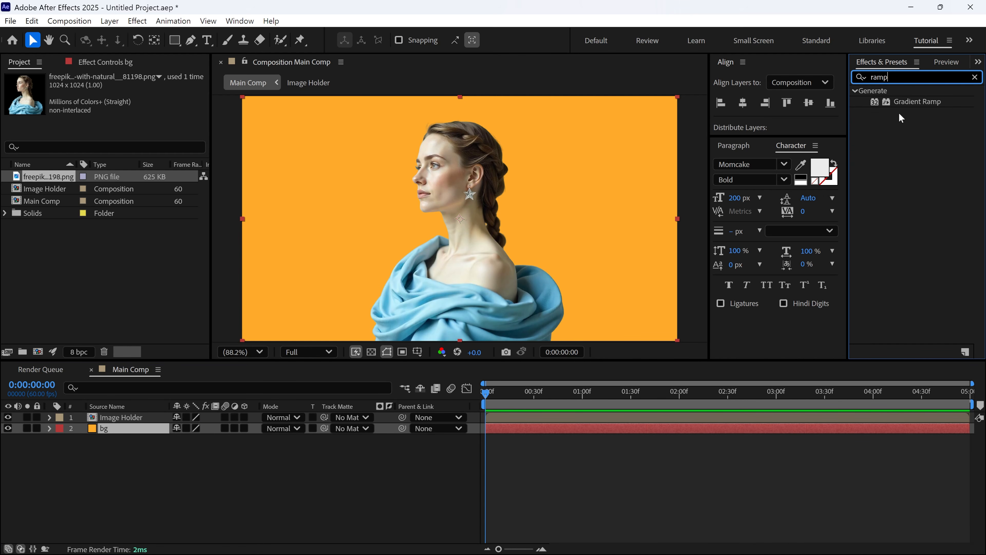
left_click(908, 103)
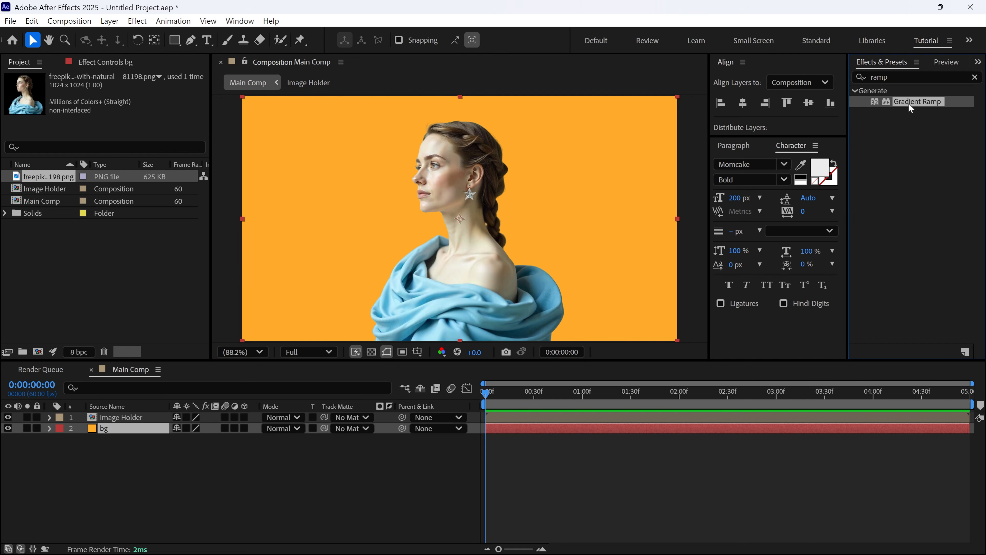
left_click_drag(908, 102, 172, 425)
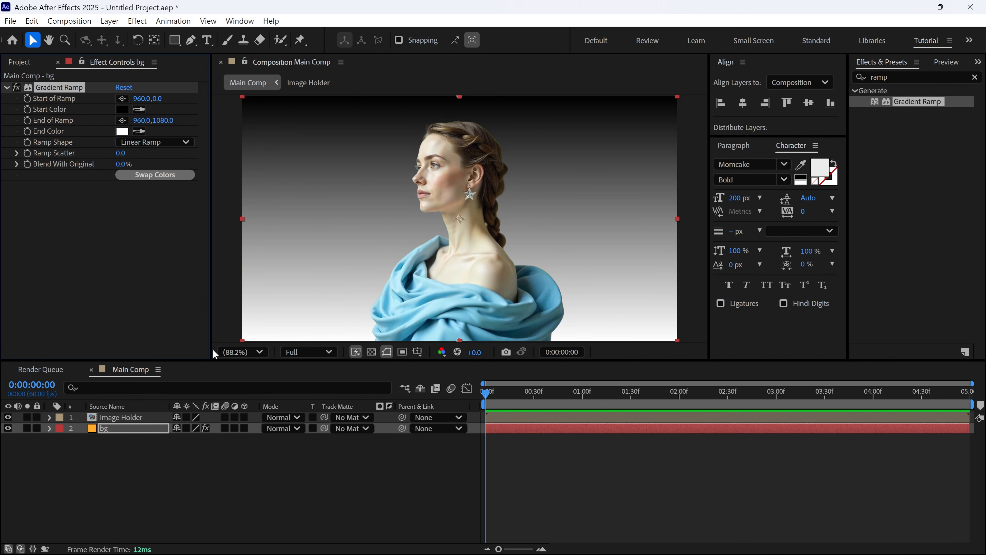
Step: Make the bg gradient a Radial Ramp with swapped colors, starting at about 346.9, 179.1 and ending at about 1412.0, 966.7
left_click(164, 142)
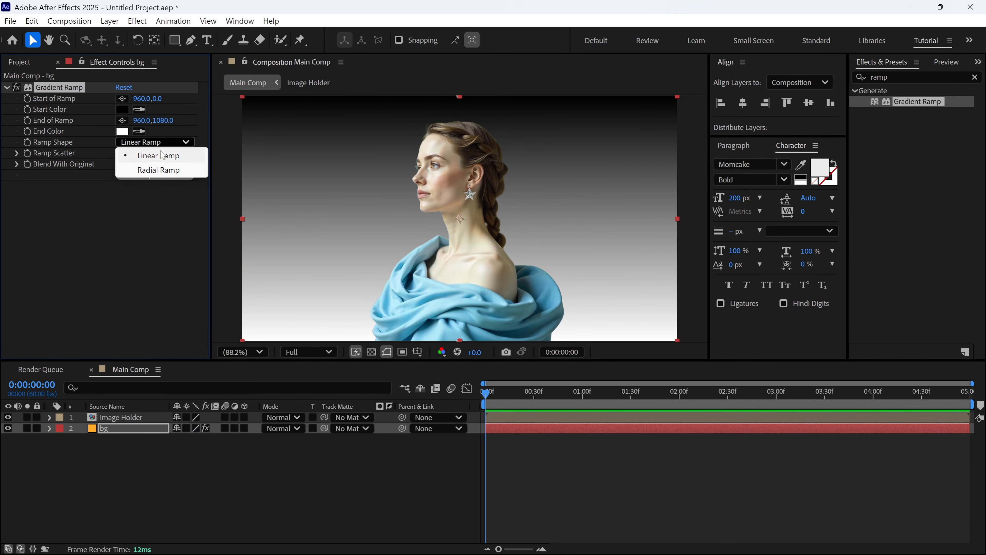
left_click(166, 169)
left_click(163, 175)
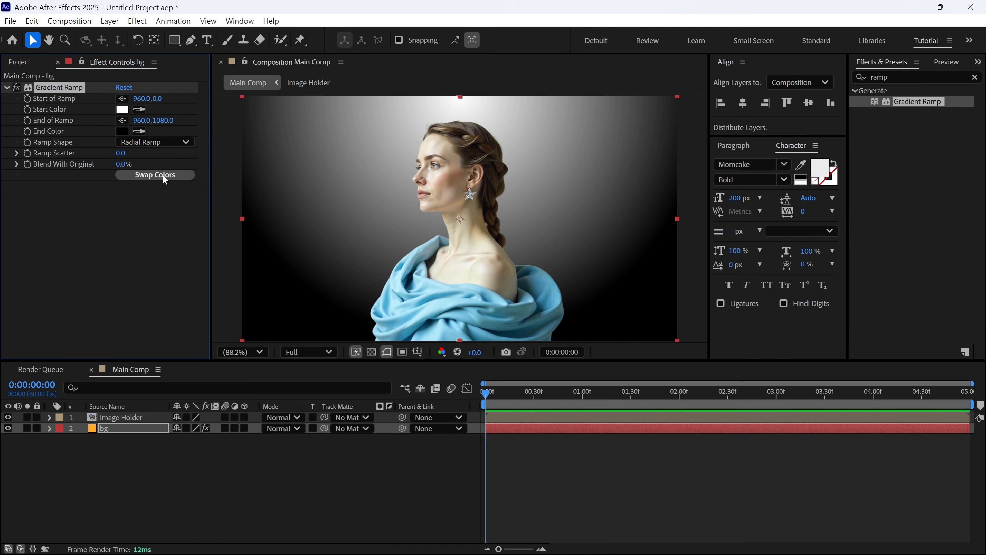
left_click_drag(459, 97, 320, 136)
left_click_drag(459, 340, 562, 315)
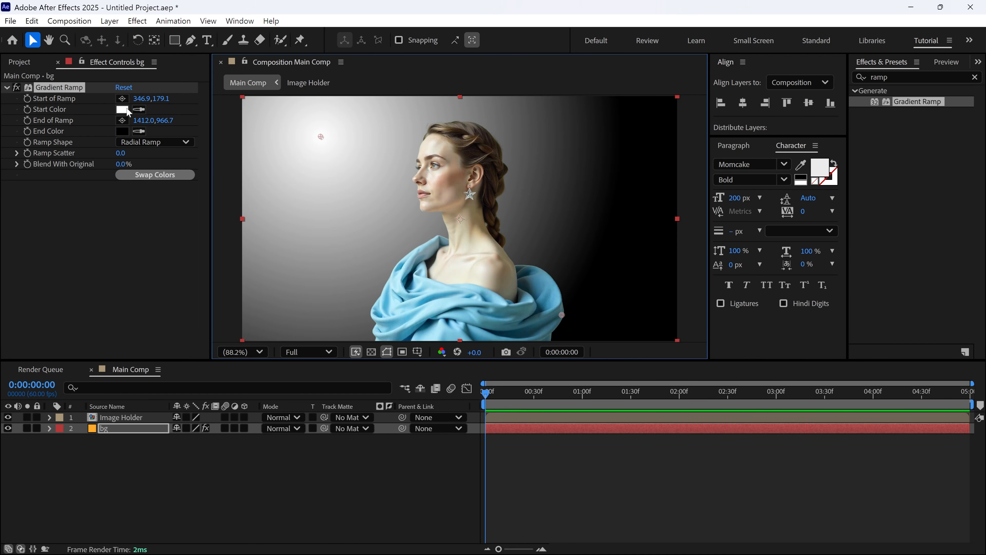
Step: Set the Gradient Ramp's start color to vivid purple, about #7536EF, and leave all layers deselected
left_click(122, 109)
left_click_drag(501, 180, 761, 131)
left_click(785, 206)
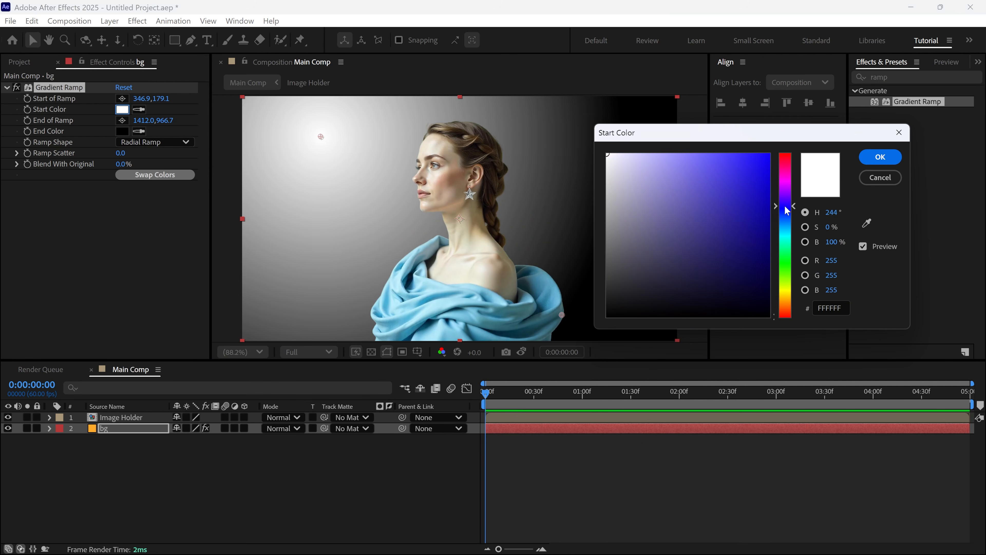
left_click_drag(744, 168, 732, 164)
left_click(784, 199)
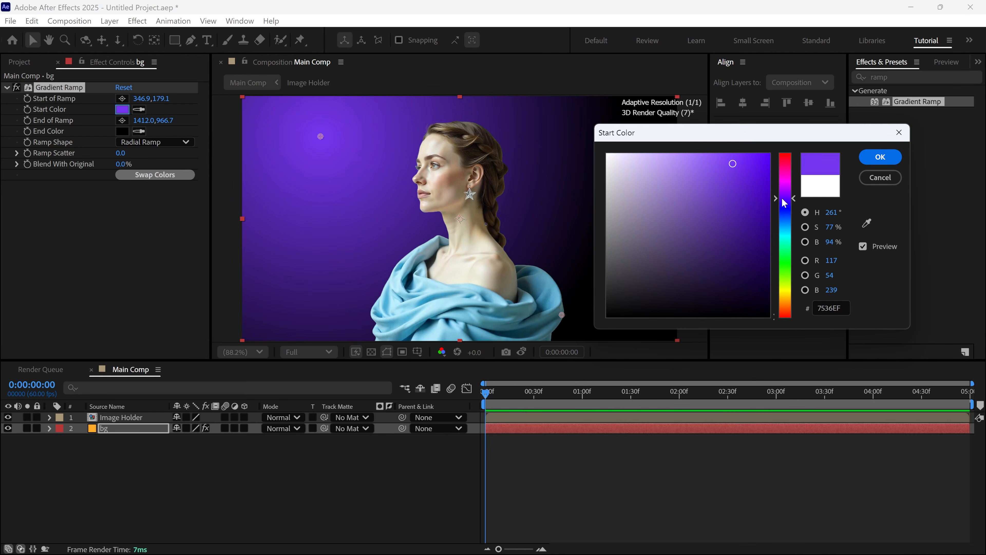
left_click(883, 157)
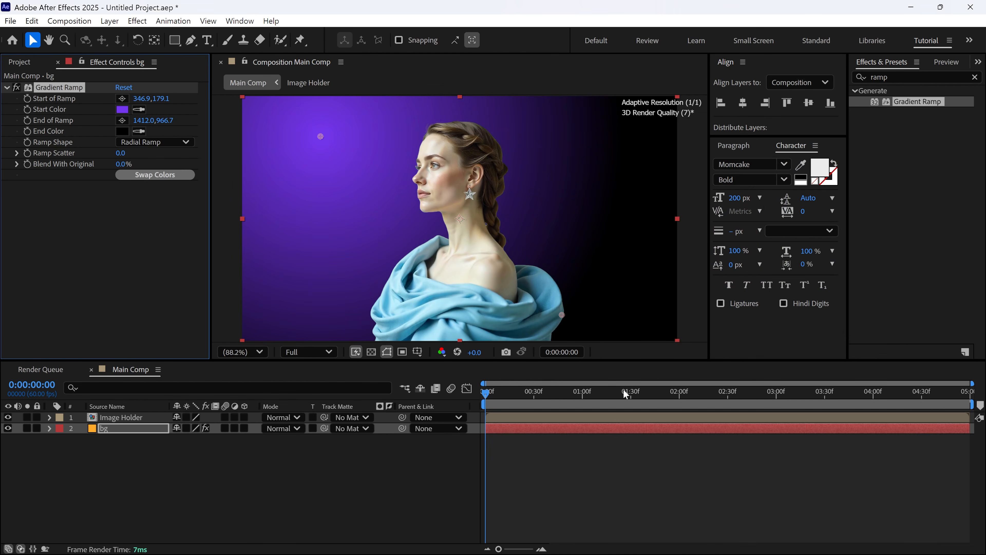
left_click(242, 489)
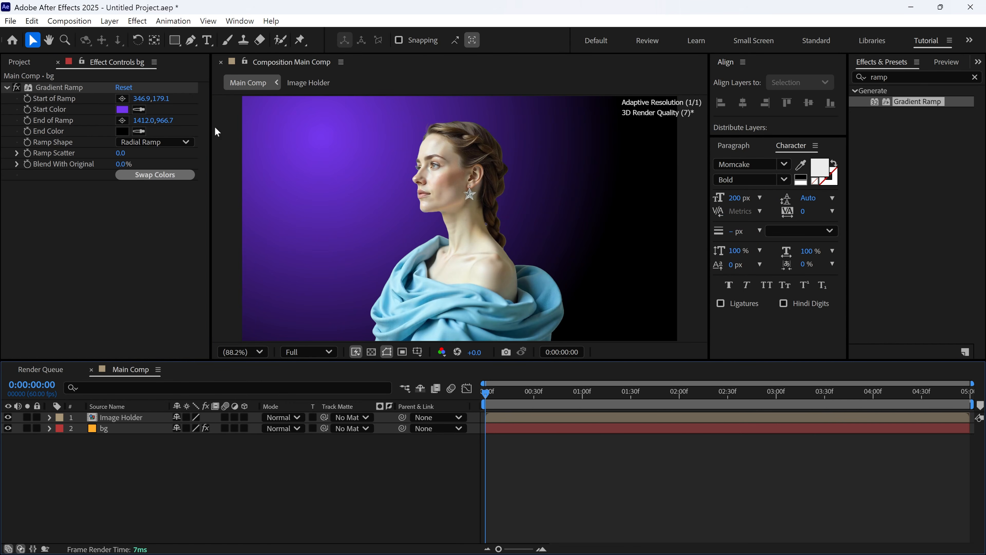
Step: Add a two-line text layer reading "BEAURTYFUL WOMEN - GENERATED AI" and "MODEL NO 098# ABDF STYLR BAR T21"
left_click(209, 44)
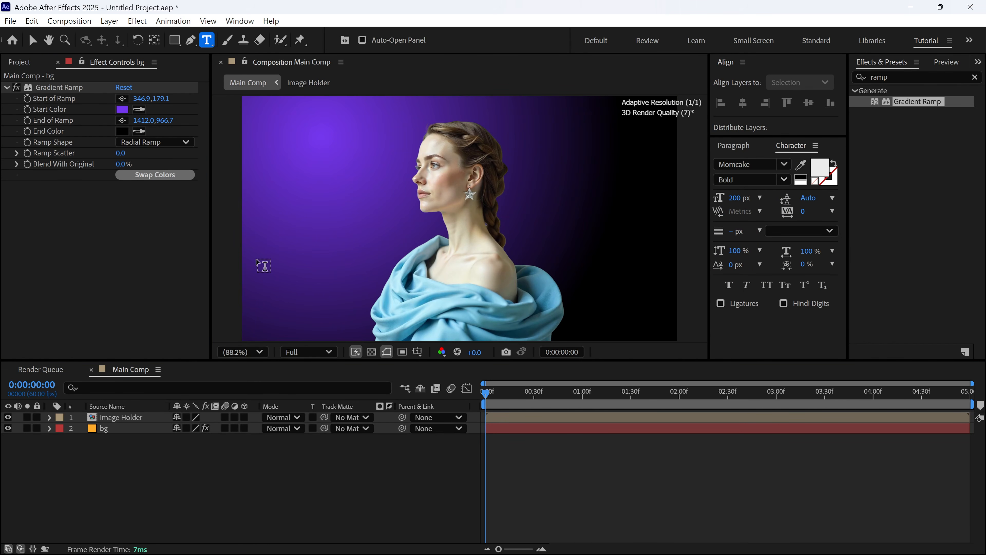
left_click(258, 222)
type("BEAURTYFUL WOMEN - GENERATED AI")
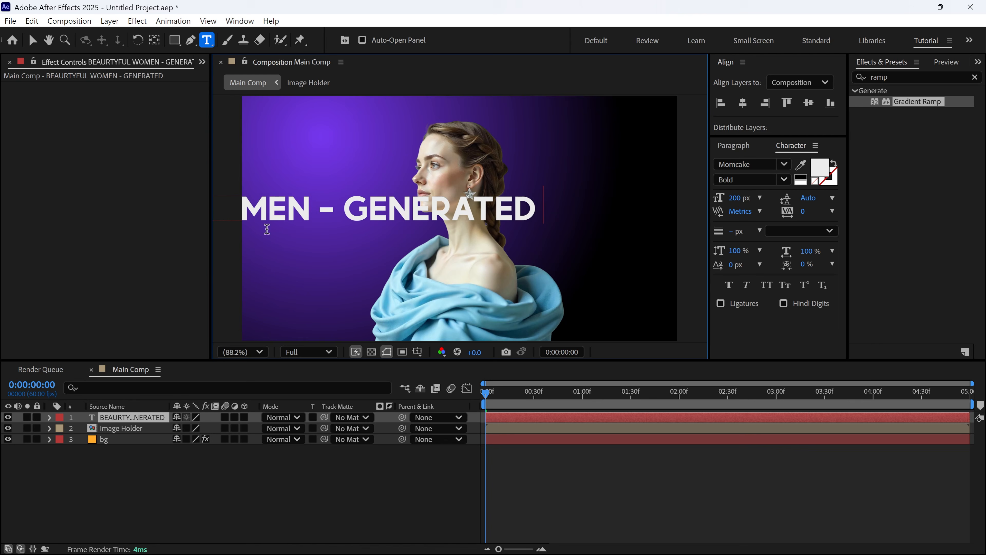
key("Return")
type("MODEL NO 098#")
type(" ABDF STYLR BAR T21")
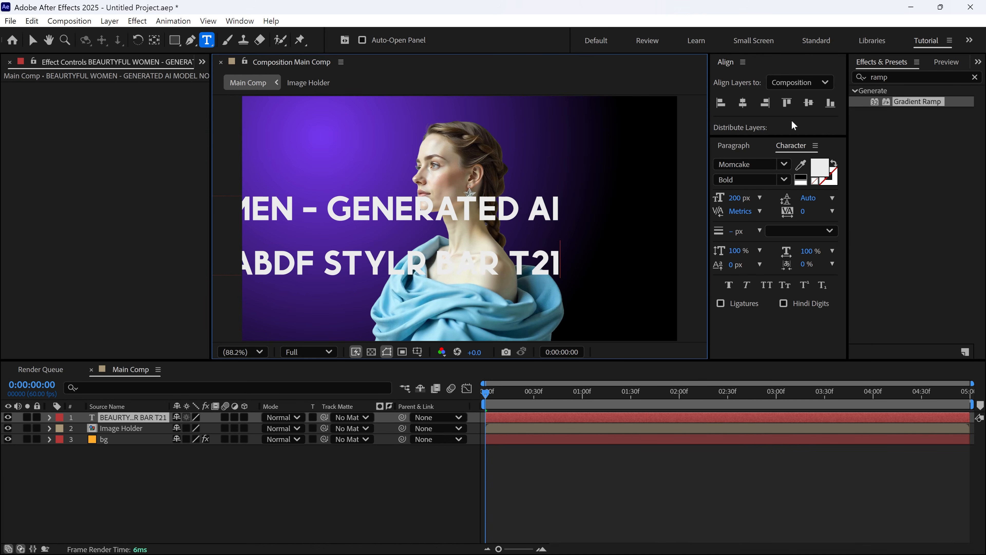
Step: Center the two-line text layer horizontally and vertically in the composition
left_click(742, 102)
left_click(808, 102)
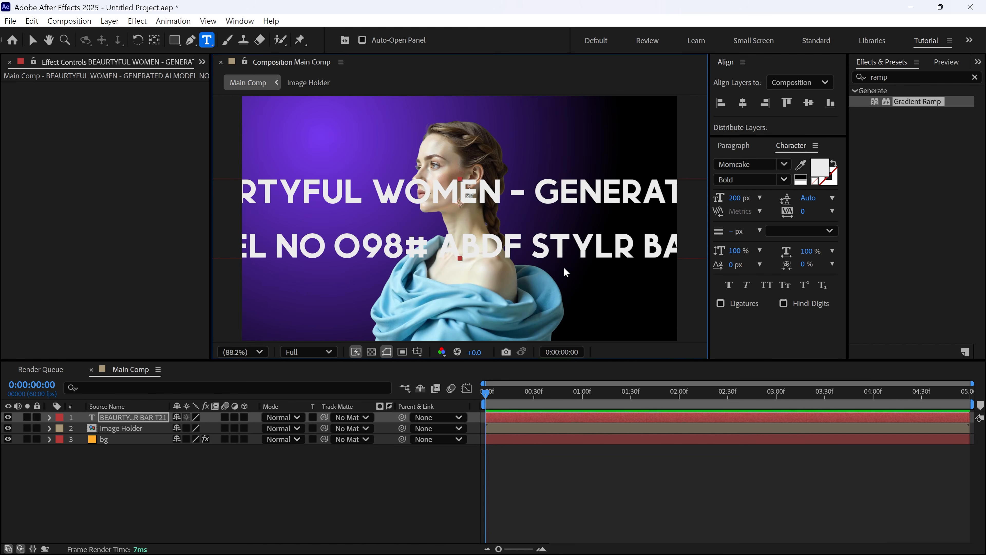
Step: Pre-compose the two-line text layer as "Text Up", moving all attributes into the new composition
key("v")
right_click(138, 417)
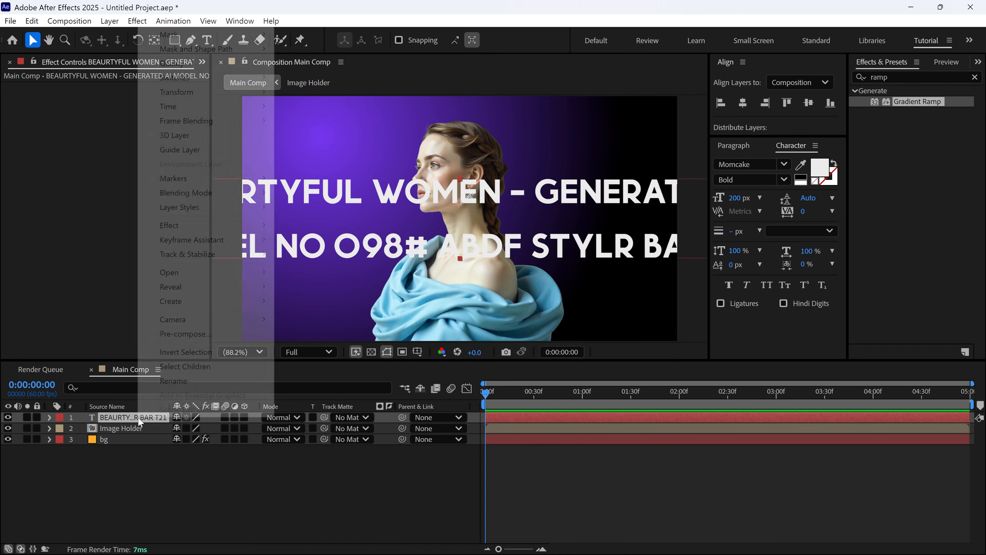
left_click(206, 339)
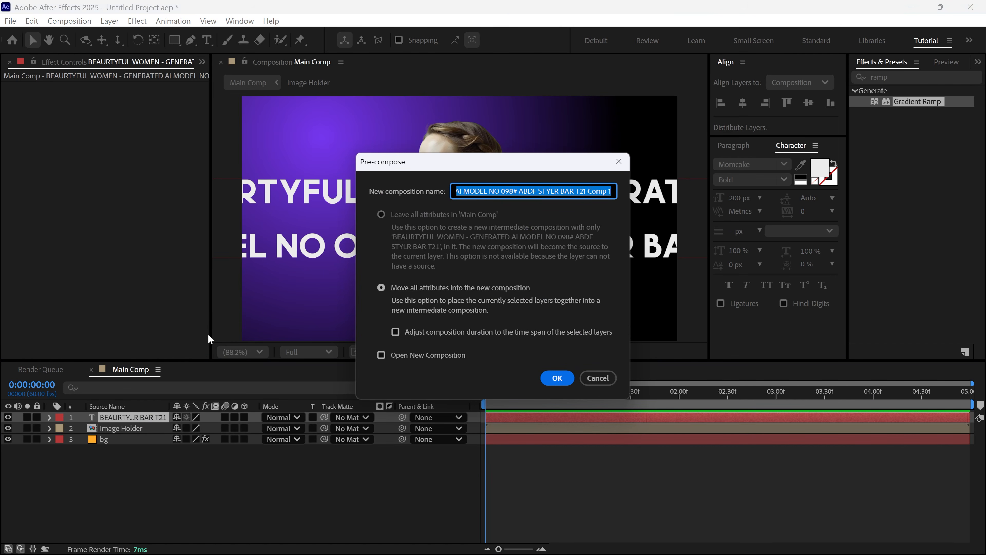
type("Text Up")
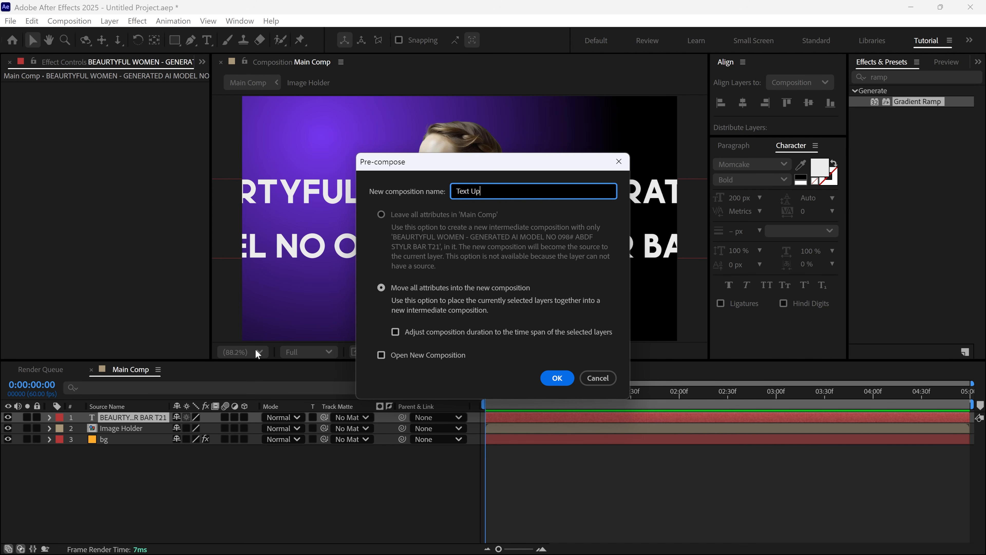
left_click(384, 289)
left_click(557, 378)
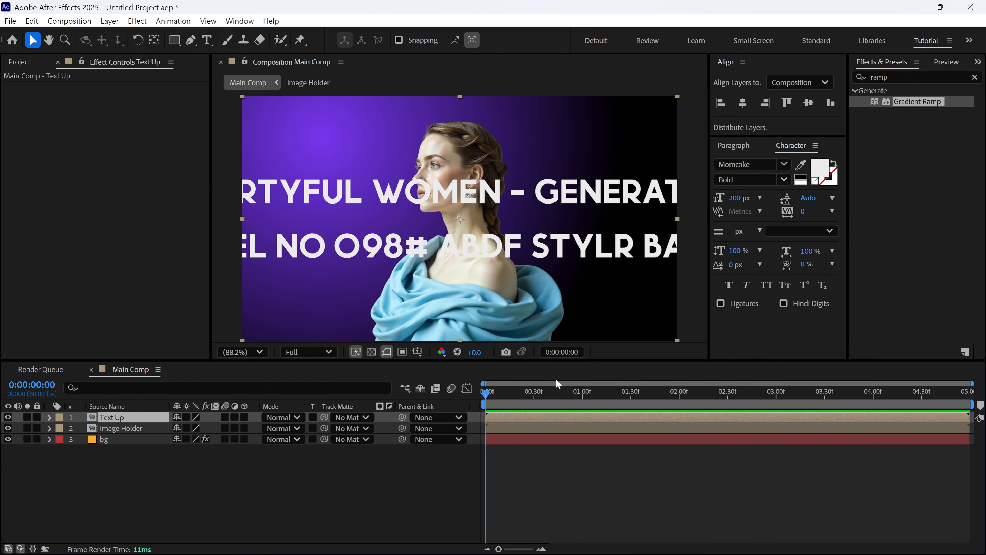
Step: Open the Text Up composition and resize it to 4000 px wide by 500 px high, leaving its text layer deselected
double_click(118, 417)
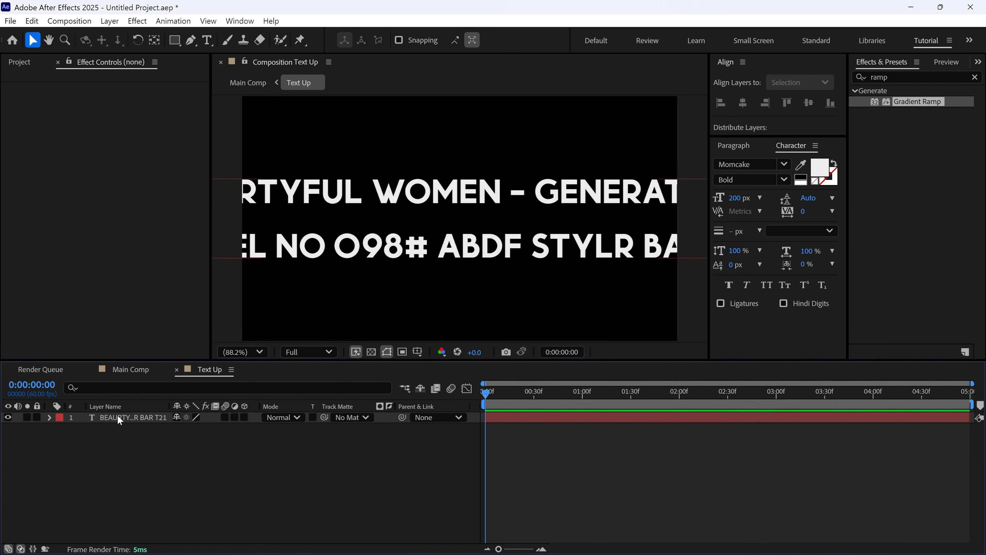
left_click_drag(451, 217, 517, 201)
key("ctrl+z")
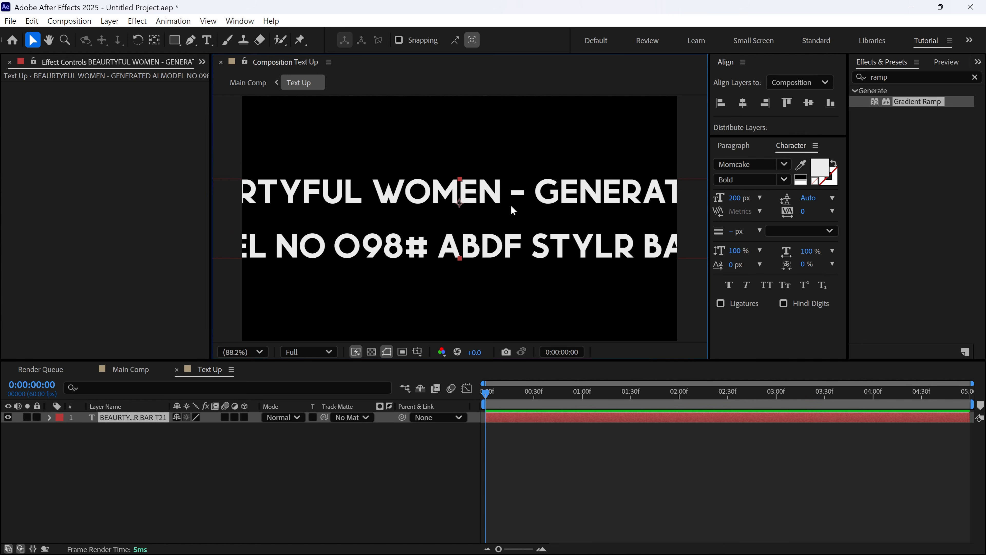
left_click(70, 20)
left_click(78, 53)
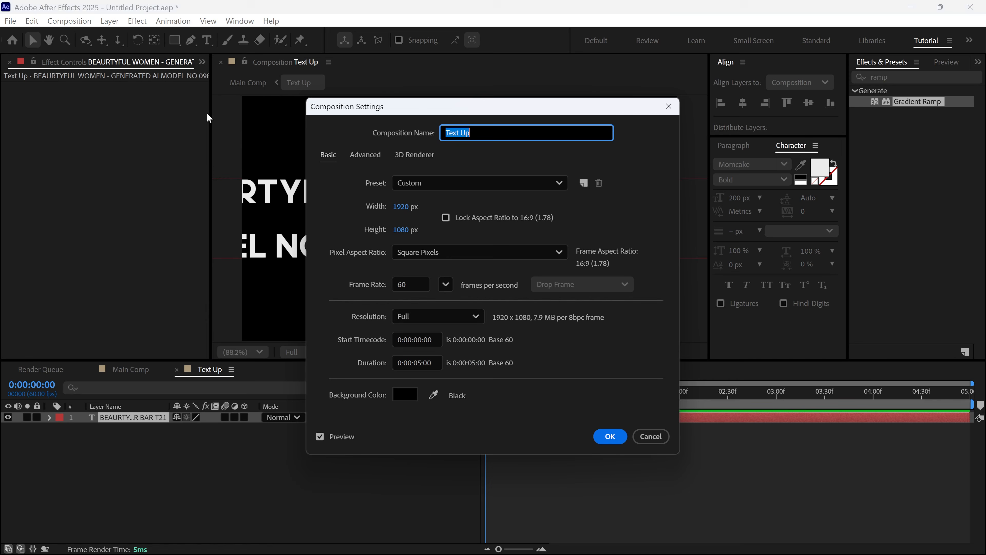
left_click_drag(418, 112, 659, 95)
left_click(677, 216)
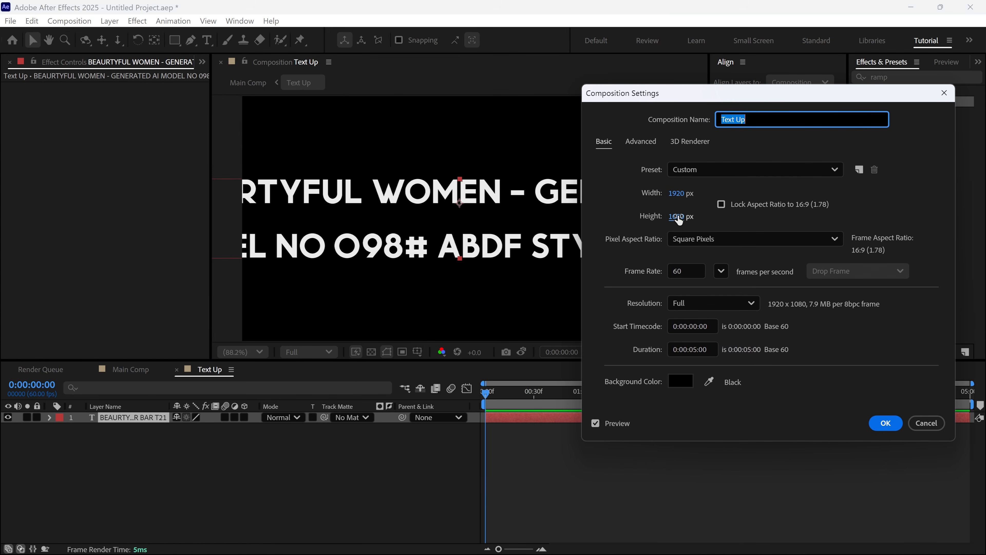
type("500")
left_click(722, 228)
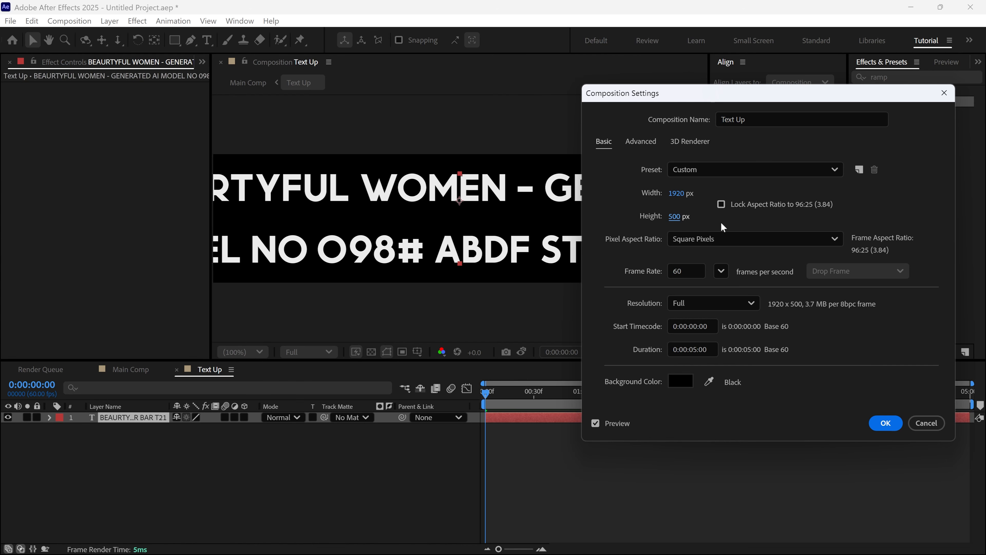
left_click(685, 194)
type("4000")
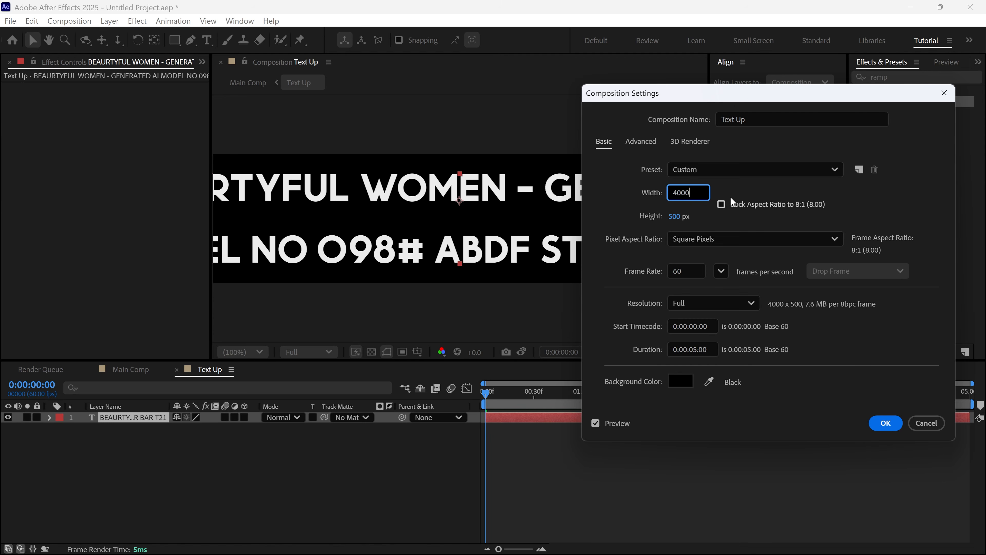
left_click(732, 193)
left_click(878, 426)
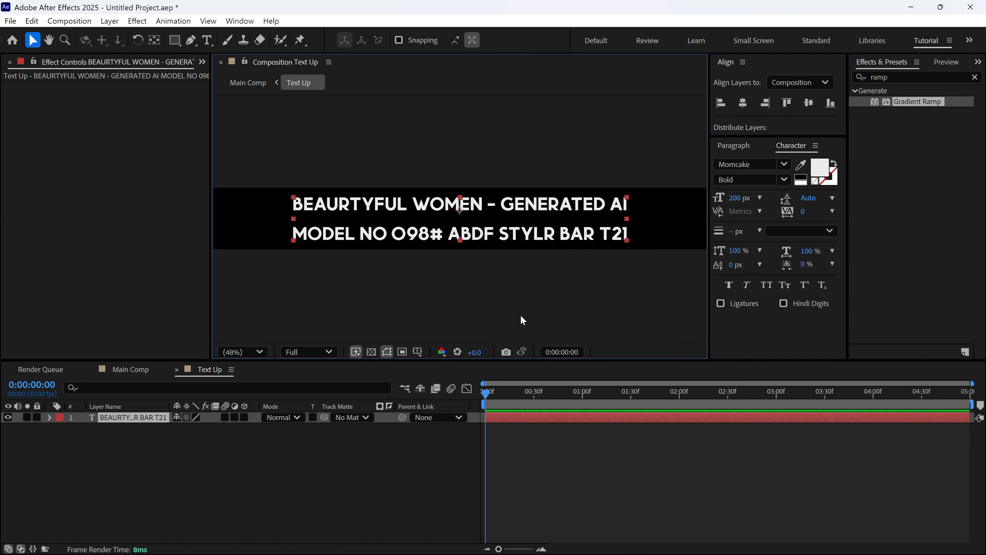
left_click(392, 301)
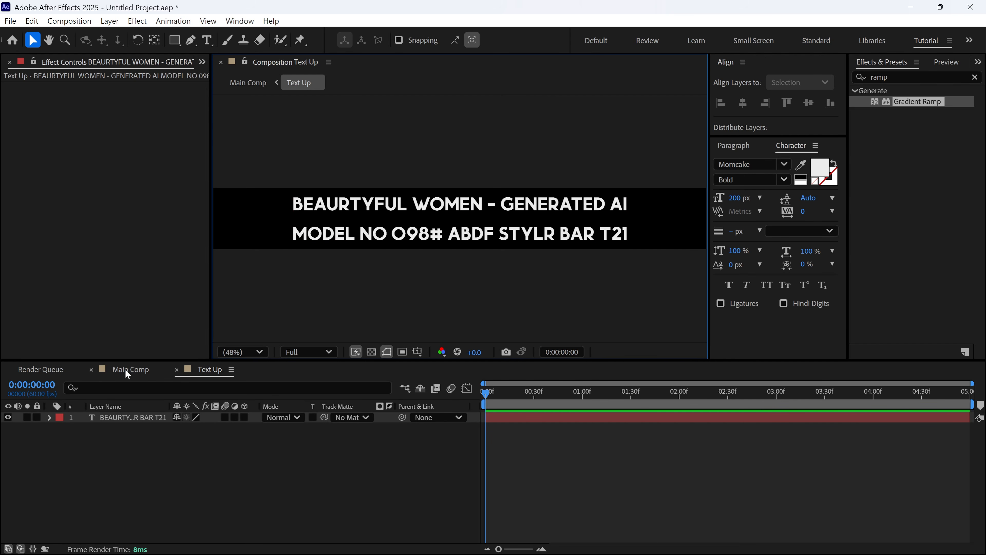
Step: Draw a straight horizontal line with a white 20 px stroke between the two text lines, slightly wider than the text, and deselect it
left_click(190, 40)
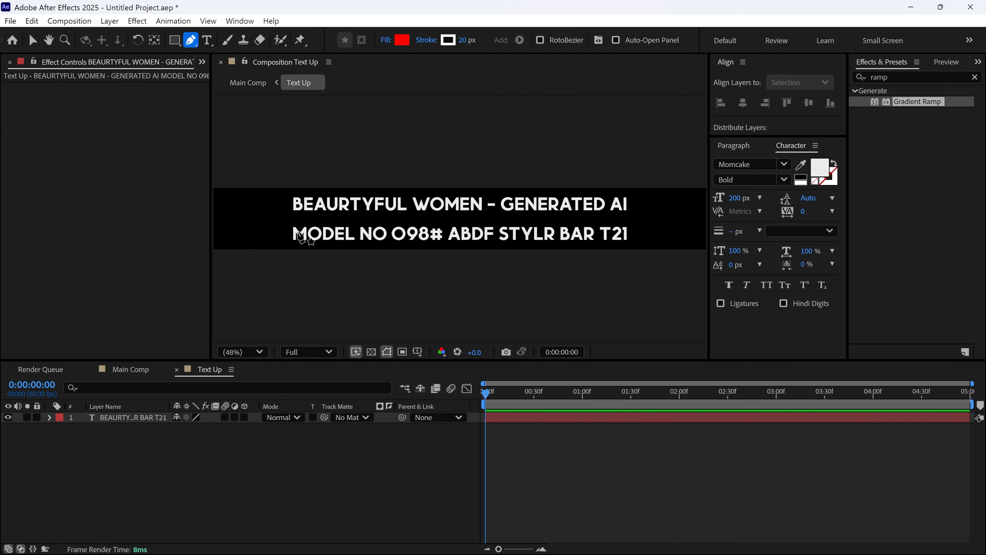
left_click(287, 220)
left_click(640, 220)
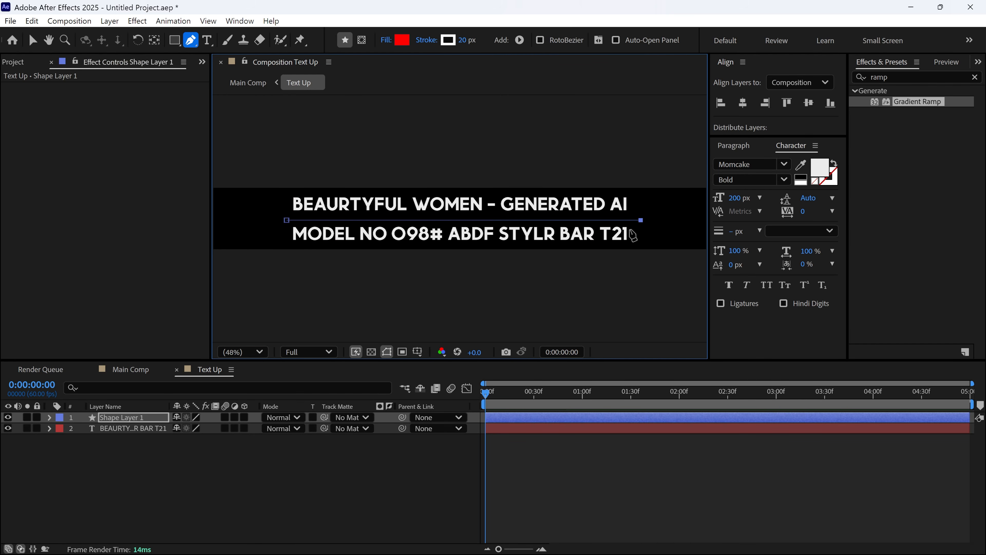
left_click(196, 458)
key("v")
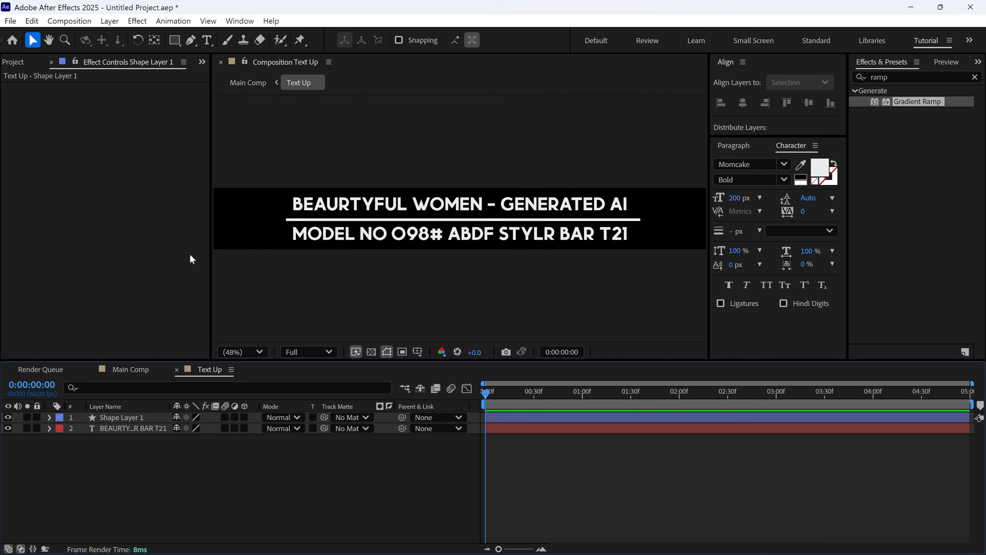
Step: Return to Main Comp and apply the CC Cylinder effect to the Text Up layer
left_click(123, 370)
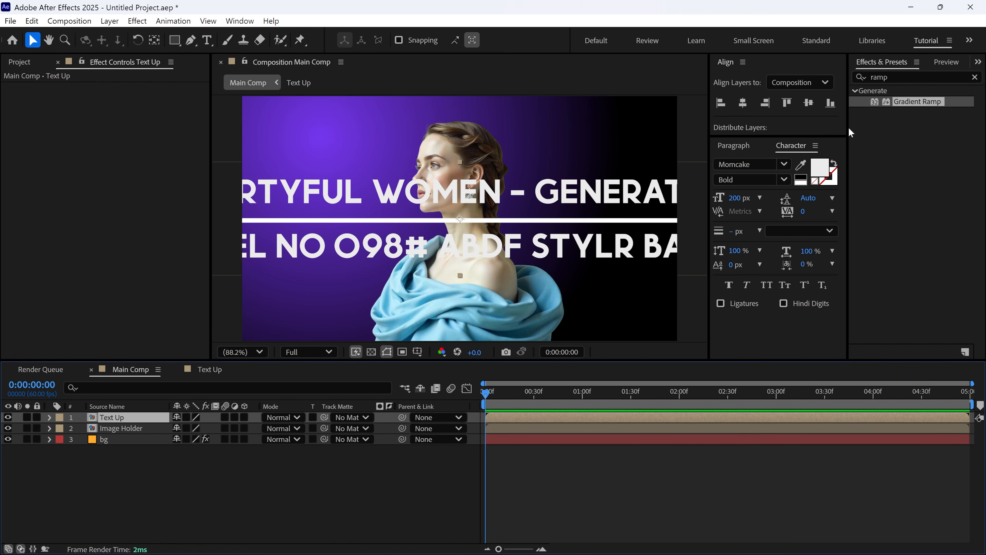
left_click(853, 106)
type("cc cy")
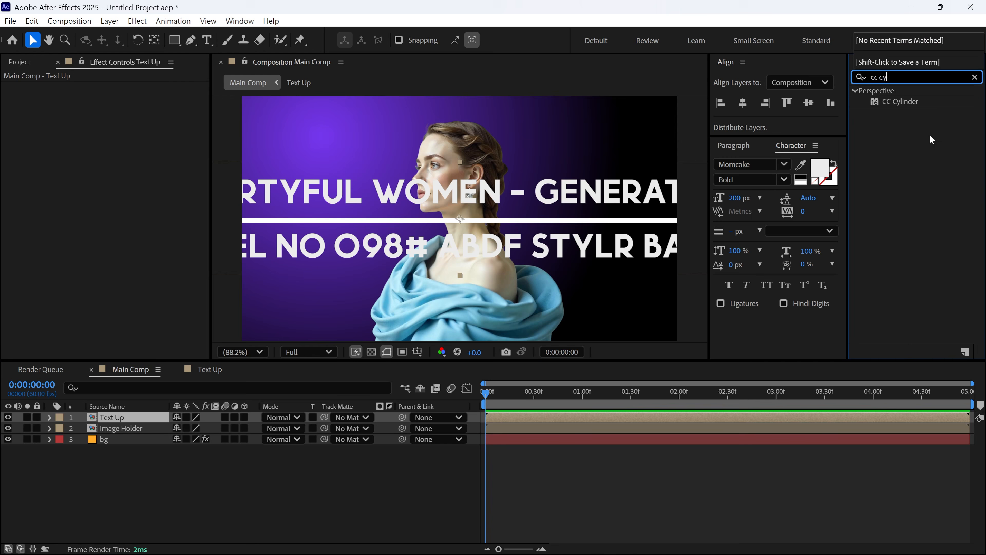
left_click_drag(918, 104, 139, 419)
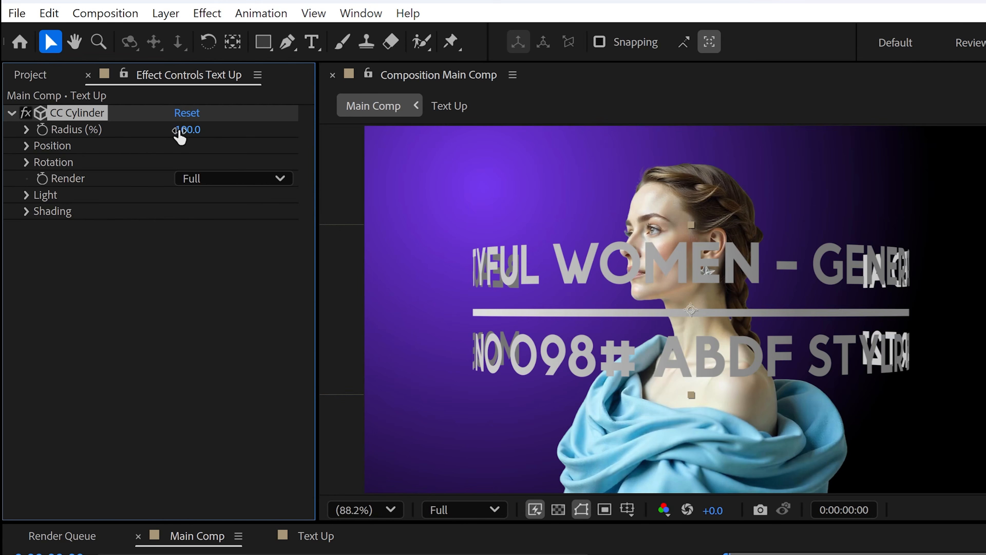
Step: Try a CC Cylinder radius of 99% and a Position Y of 150 on Text Up, and revert both changes
left_click_drag(183, 129, 193, 143)
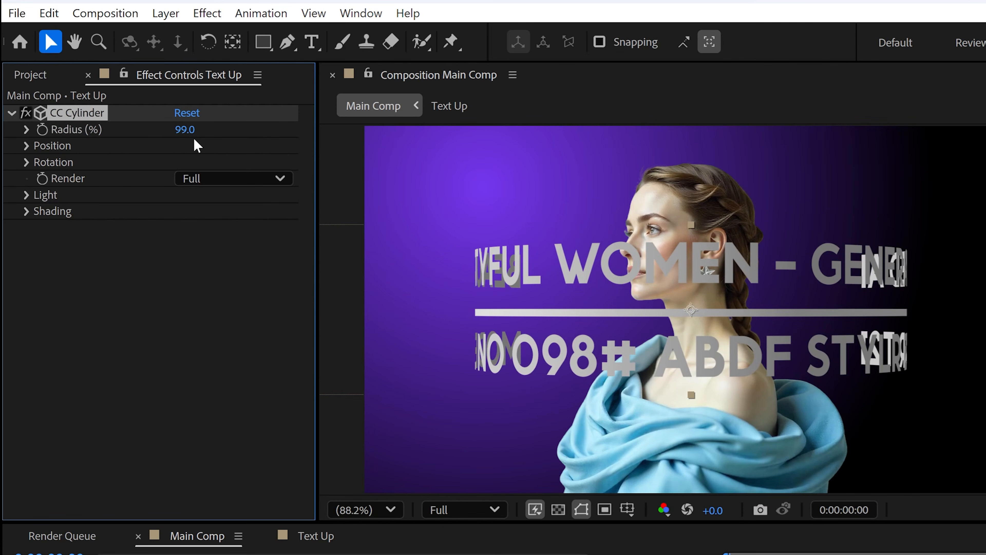
key("g")
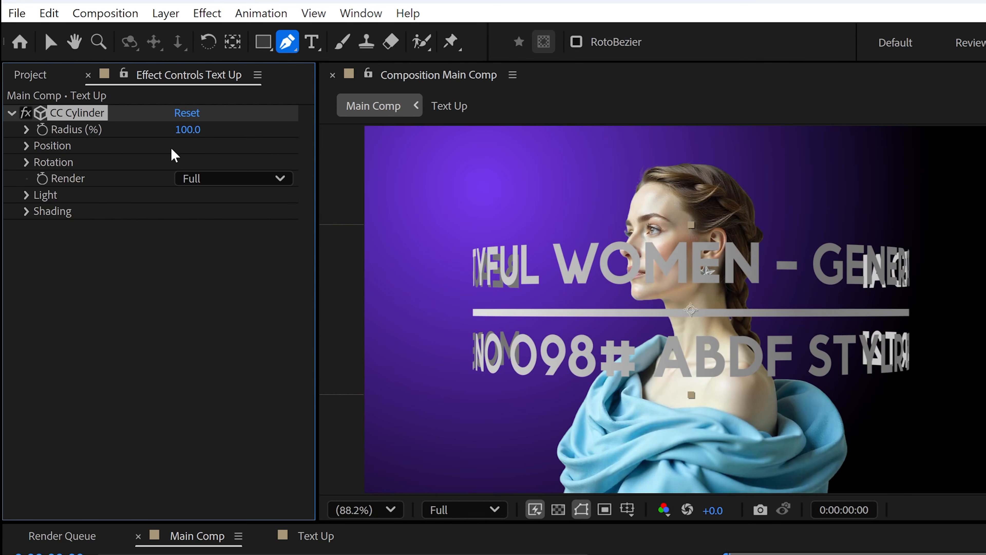
left_click(26, 146)
left_click_drag(184, 179, 208, 192)
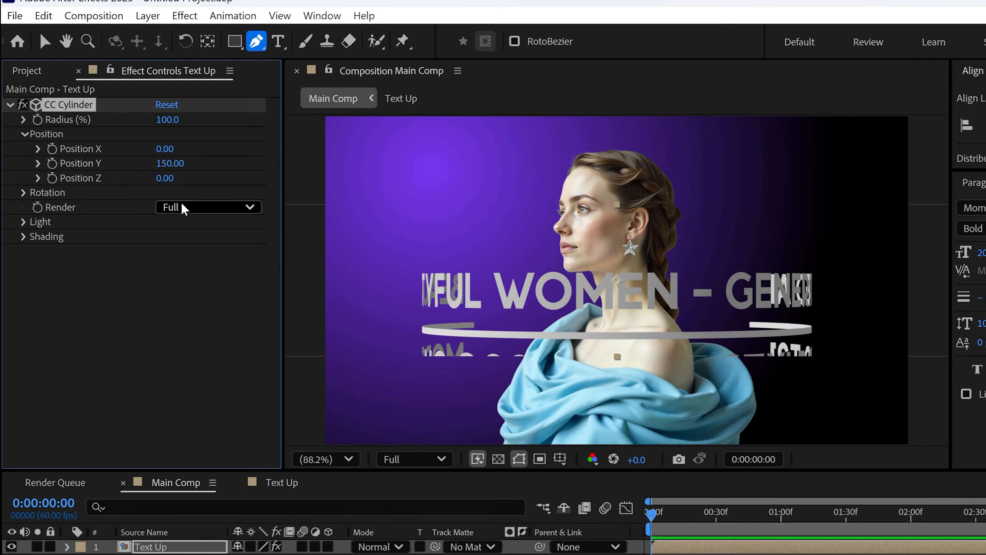
key("ctrl+z")
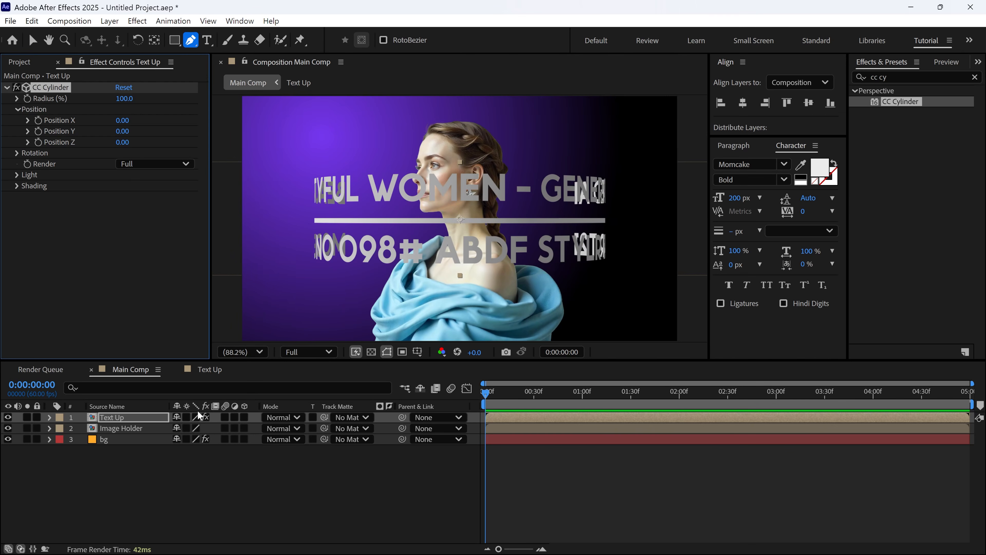
Step: Enable Collapse Transformations for the Text Up layer and set its CC Cylinder radius to 174%
left_click(186, 417)
left_click(187, 417)
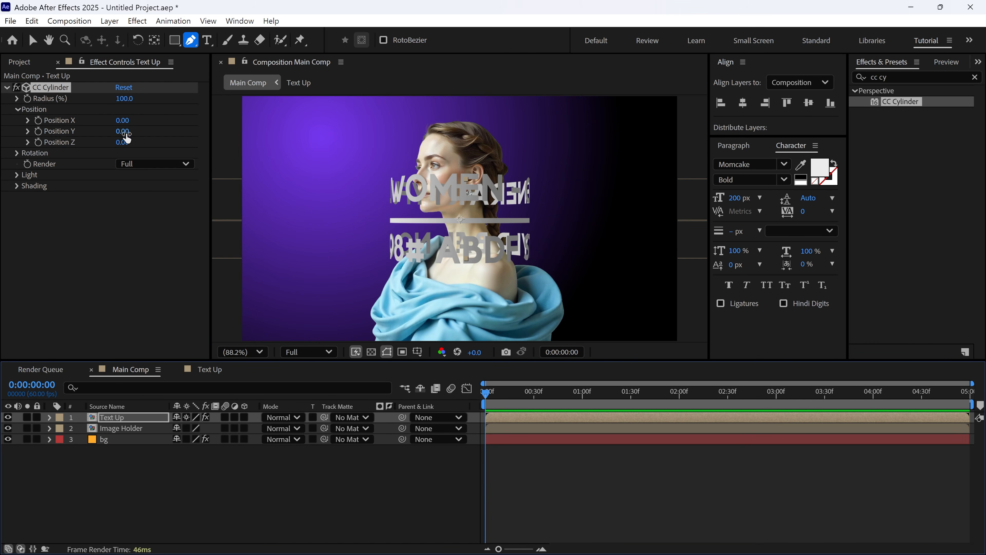
left_click_drag(127, 137, 155, 136)
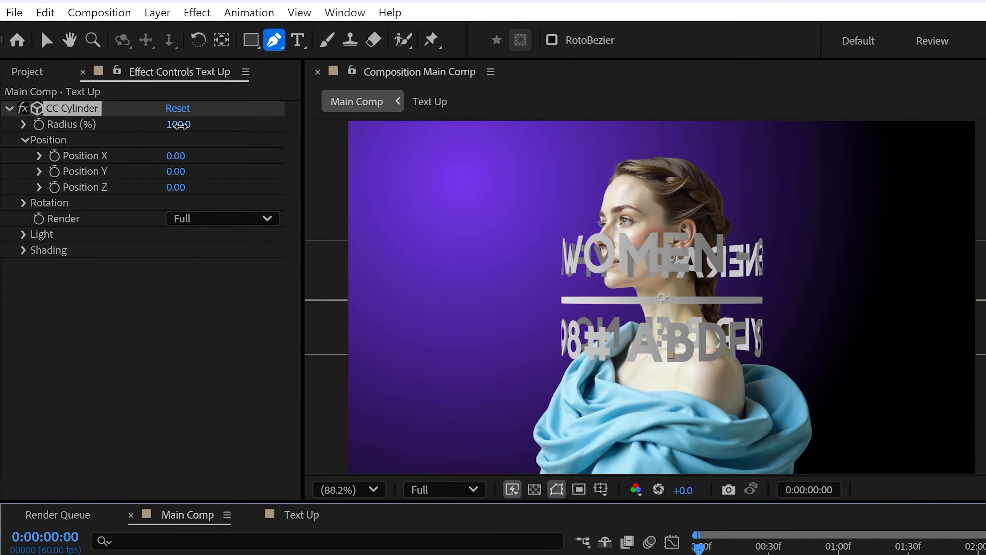
left_click_drag(126, 98, 140, 98)
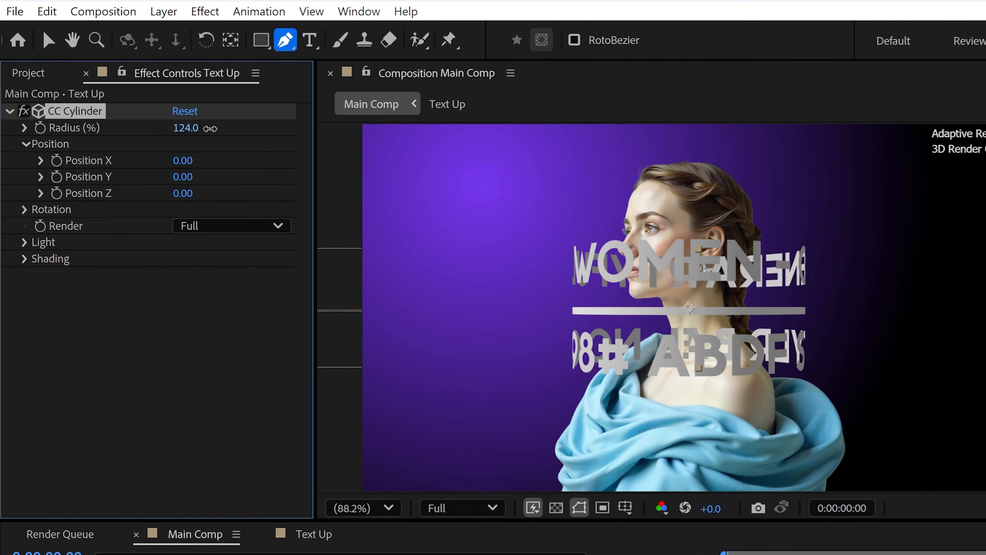
left_click_drag(210, 128, 257, 129)
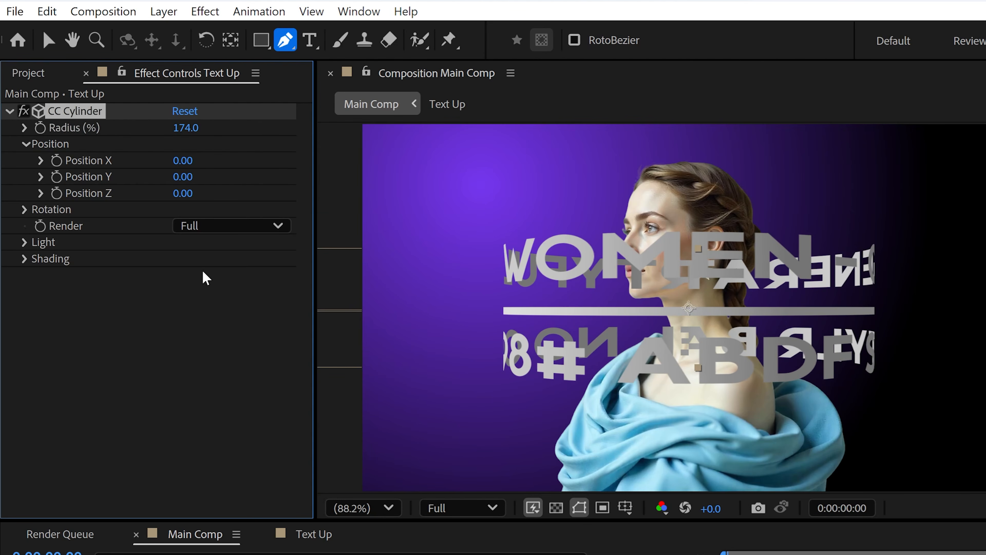
key("v")
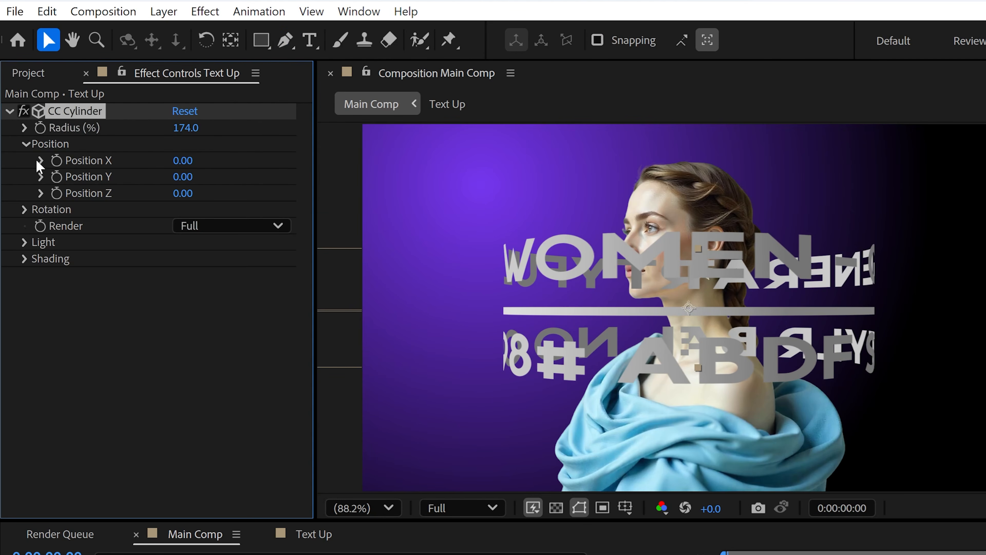
Step: Tilt the Text Up cylinder by setting Rotation X to about 23°, Rotation Y to 13° and Rotation Z to 16°, and keep the layer selected
left_click(22, 145)
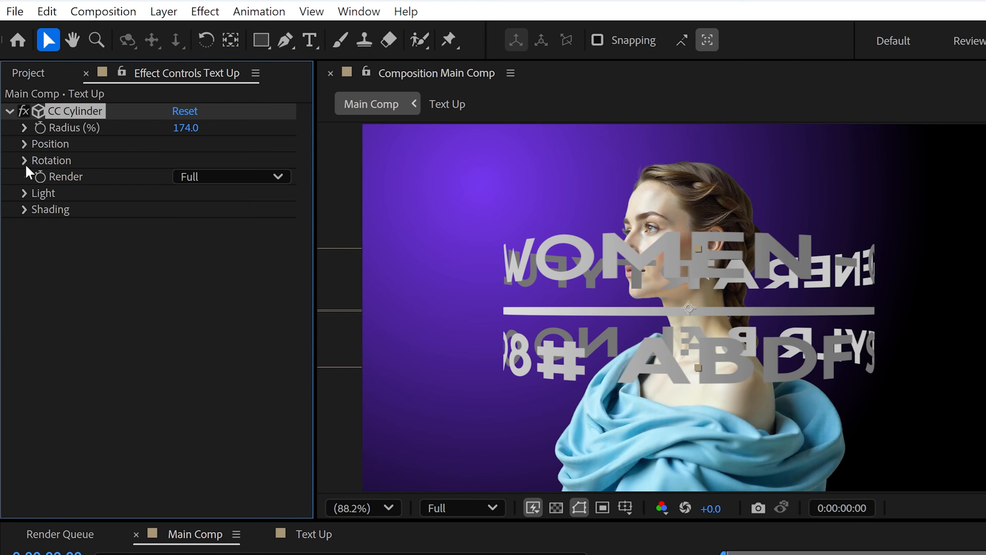
left_click(24, 160)
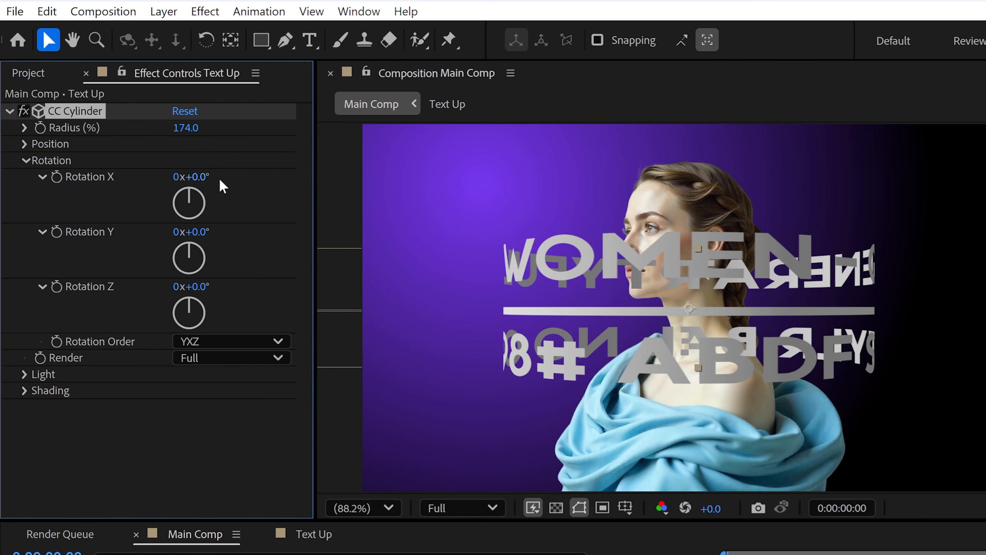
left_click_drag(200, 182, 224, 180)
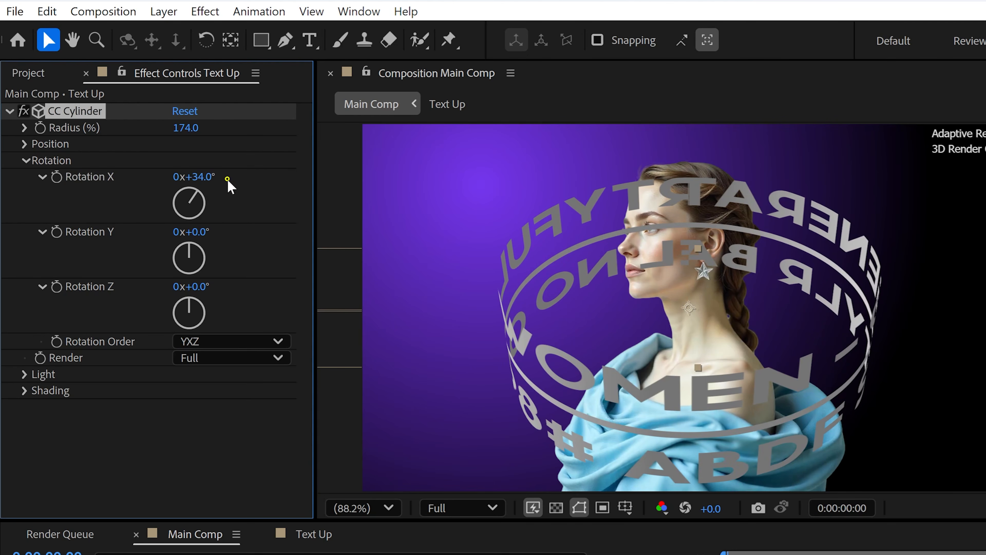
left_click_drag(197, 231, 214, 231)
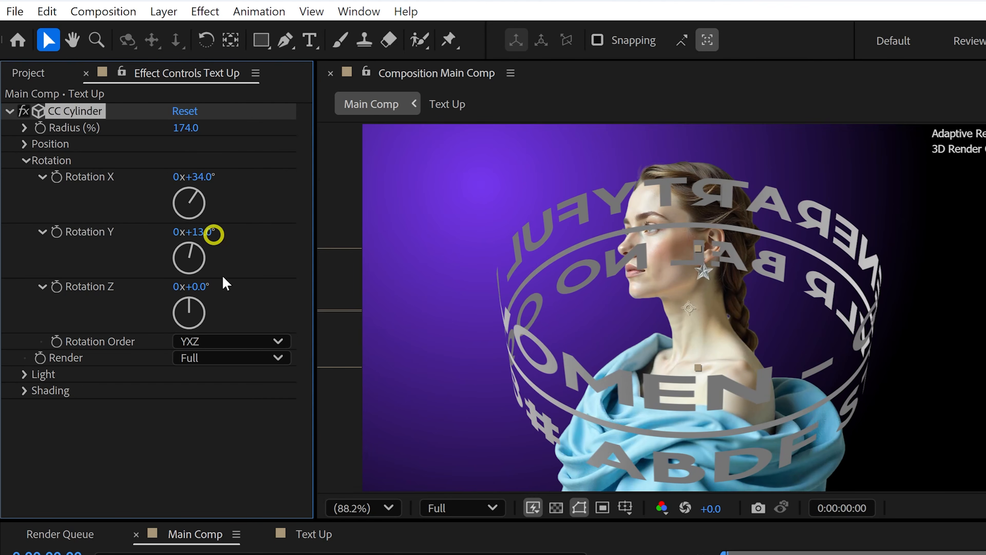
mouse_move(196, 286)
left_mouse_down()
mouse_move(207, 284)
mouse_move(195, 286)
left_mouse_up()
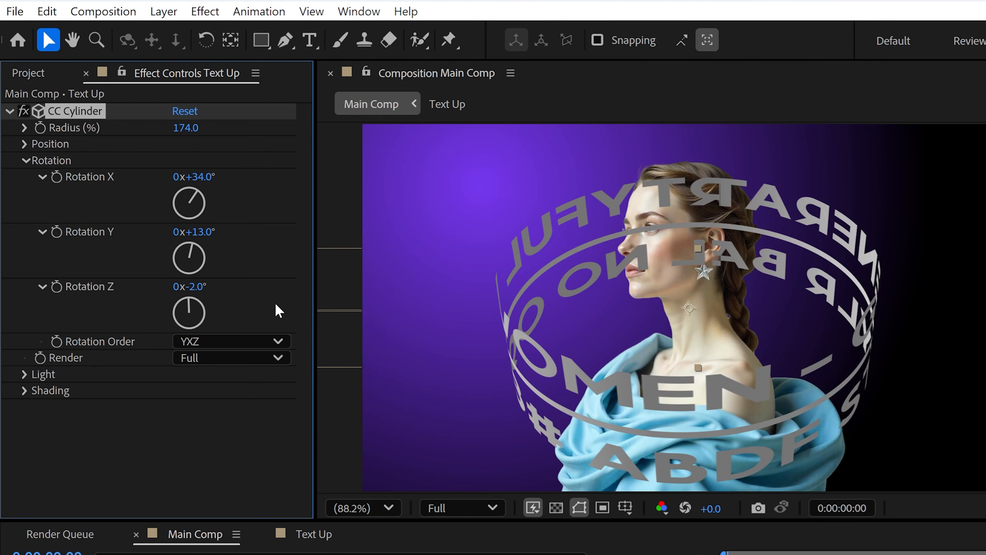
mouse_move(196, 177)
left_mouse_down()
mouse_move(182, 181)
mouse_move(197, 187)
left_mouse_up()
left_click_drag(193, 286, 202, 287)
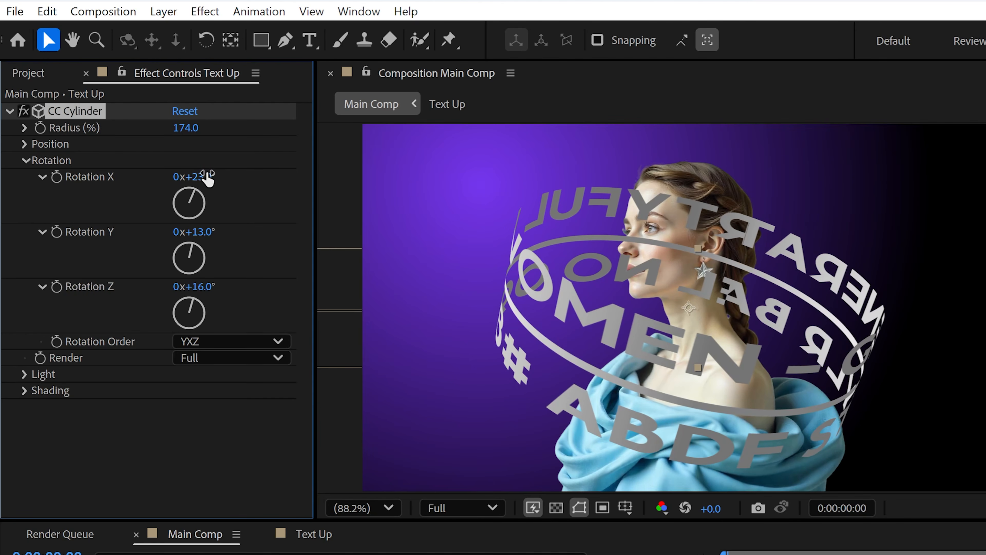
left_click(24, 161)
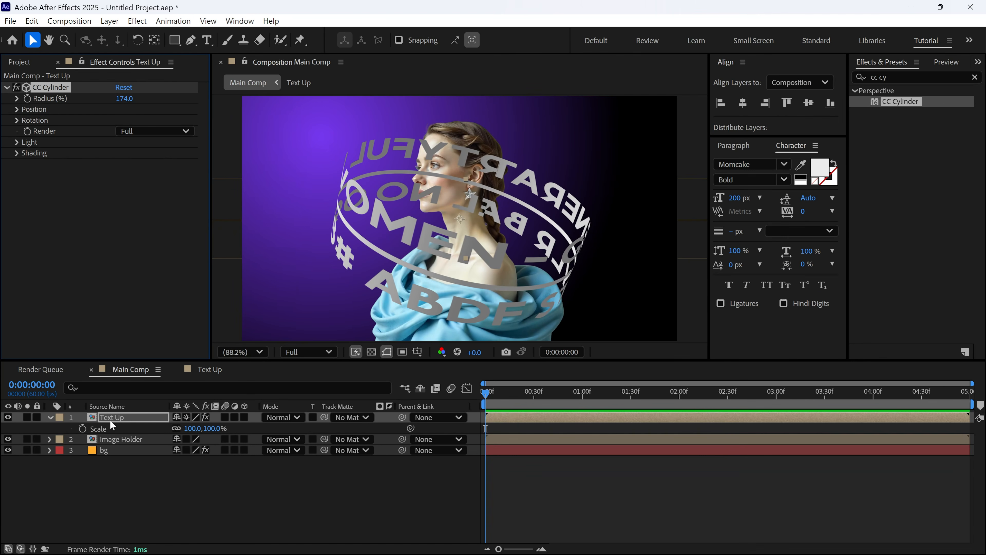
left_click(127, 417)
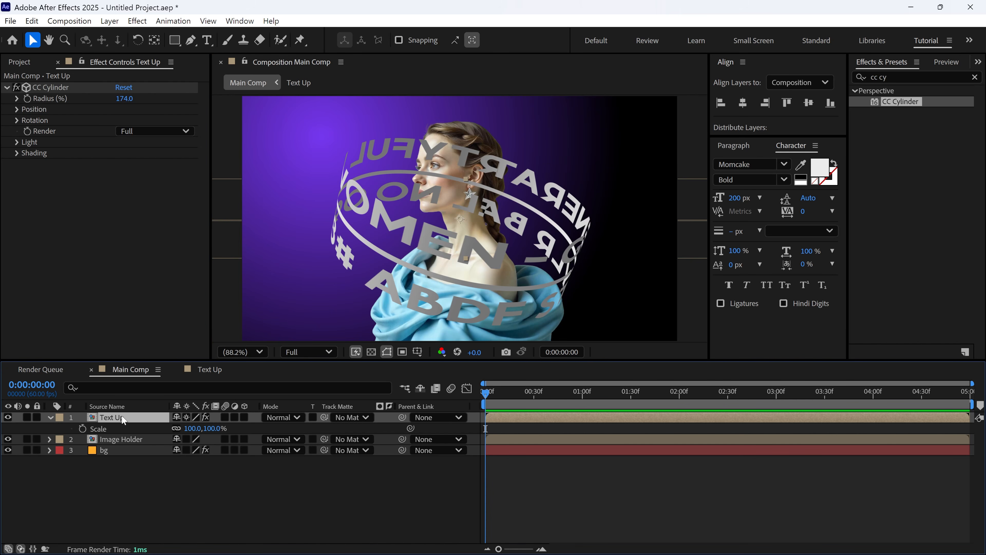
Step: Duplicate the Text Up layer, rename the copy Text Down and move it beneath the Image Holder layer
key("ctrl+d")
key("Return")
type("Text ")
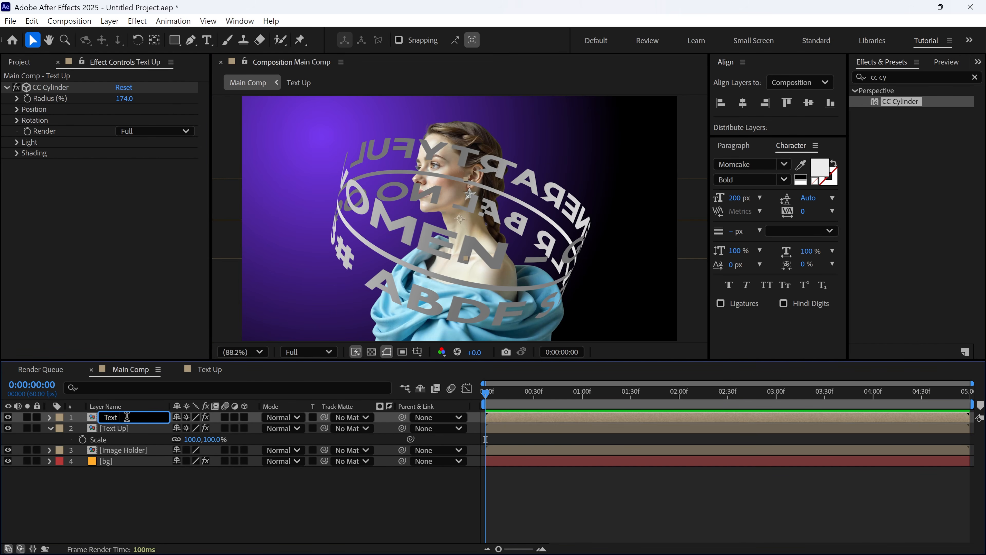
type("Down")
key("Return")
left_click_drag(126, 417, 148, 457)
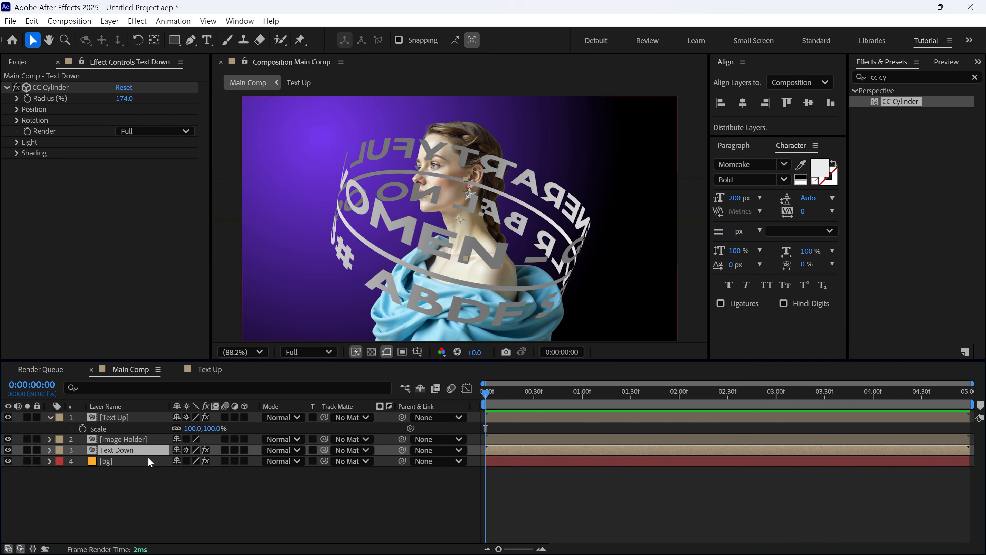
Step: Set the CC Cylinder Render option of the Text Up layer to Outside
left_click(116, 416)
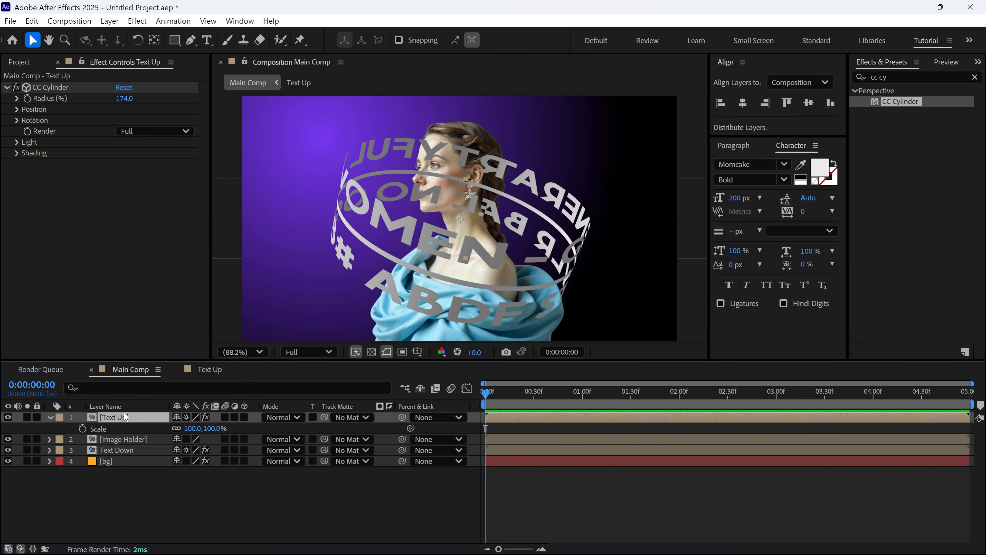
left_click(156, 131)
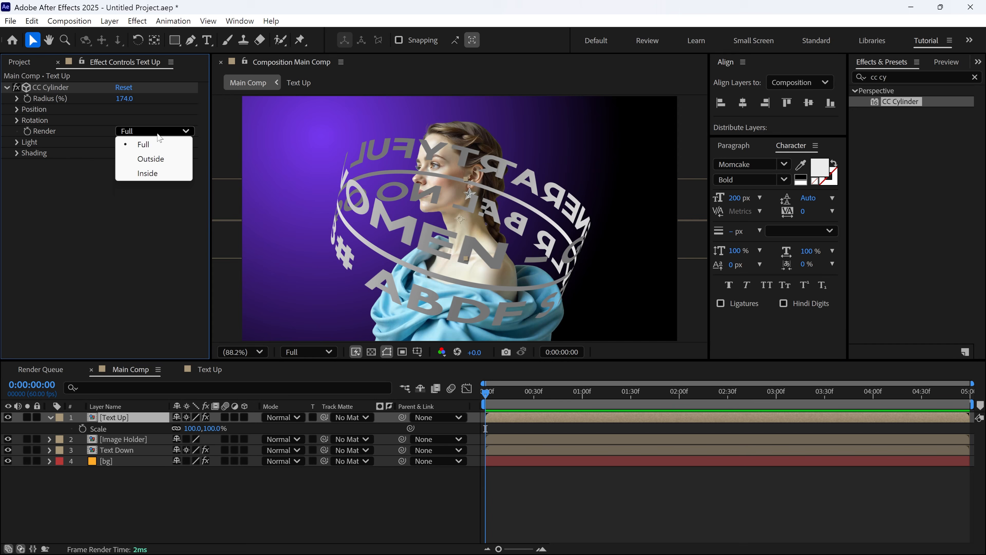
left_click(163, 160)
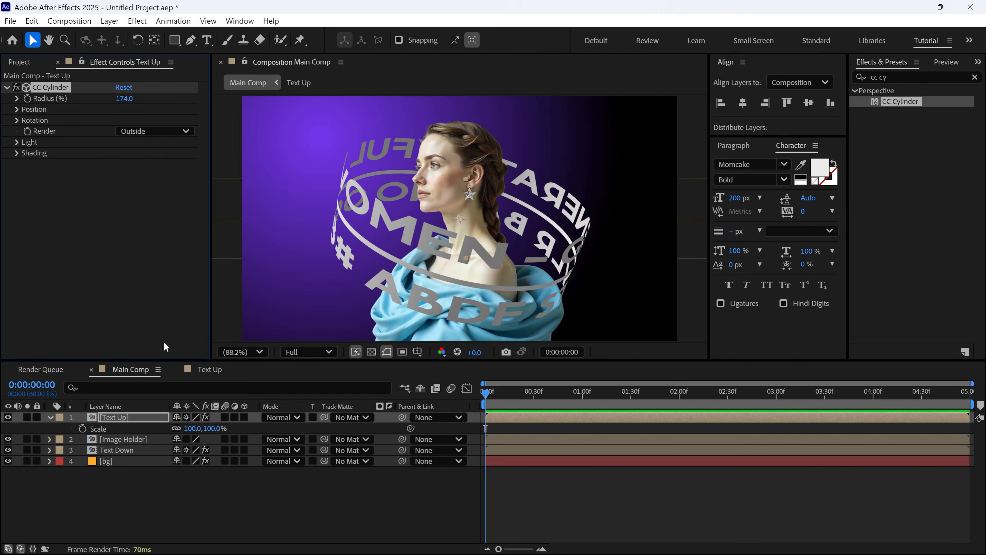
Step: Try a different cylinder rotation on Text Up, undo it, and briefly hide and show the Text Down layer
left_click(17, 120)
left_click(17, 120)
left_click(17, 121)
left_click_drag(138, 167, 161, 176)
key("ctrl+z")
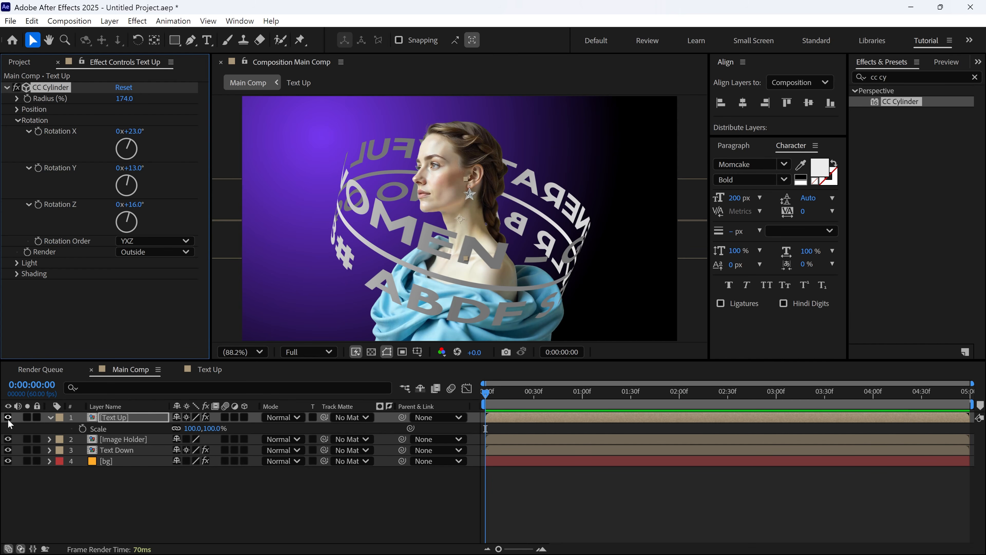
left_click(8, 450)
left_click(8, 450)
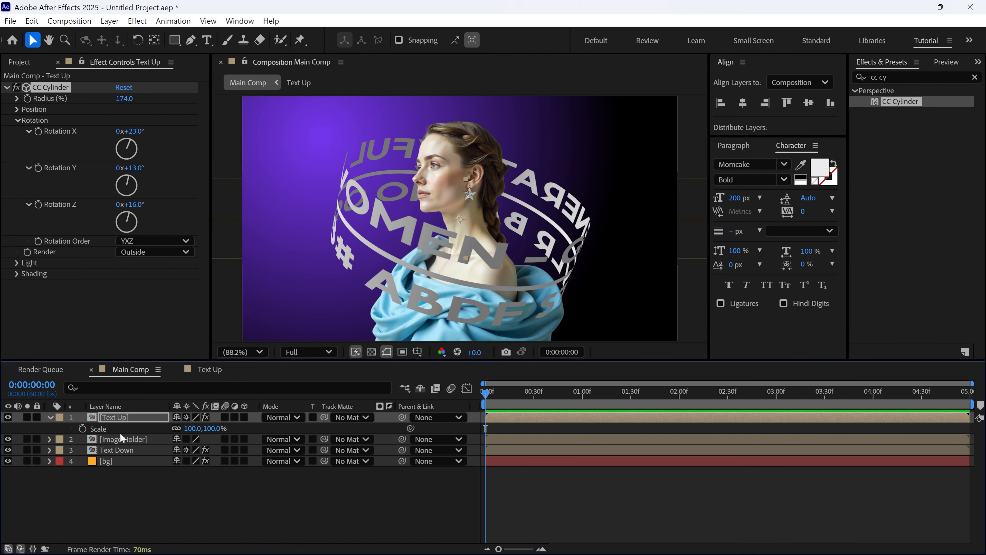
Step: Lock the effect controls to Text Up and reveal the CC Cylinder rotation properties of Text Down in an enlarged timeline
left_click(83, 65)
left_click(116, 450)
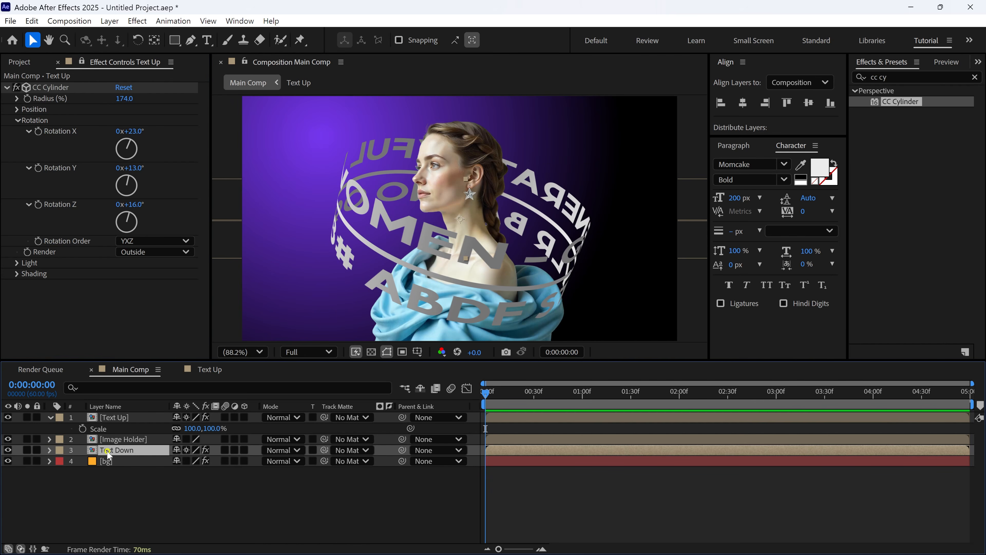
left_click_drag(402, 360, 397, 292)
left_click(48, 383)
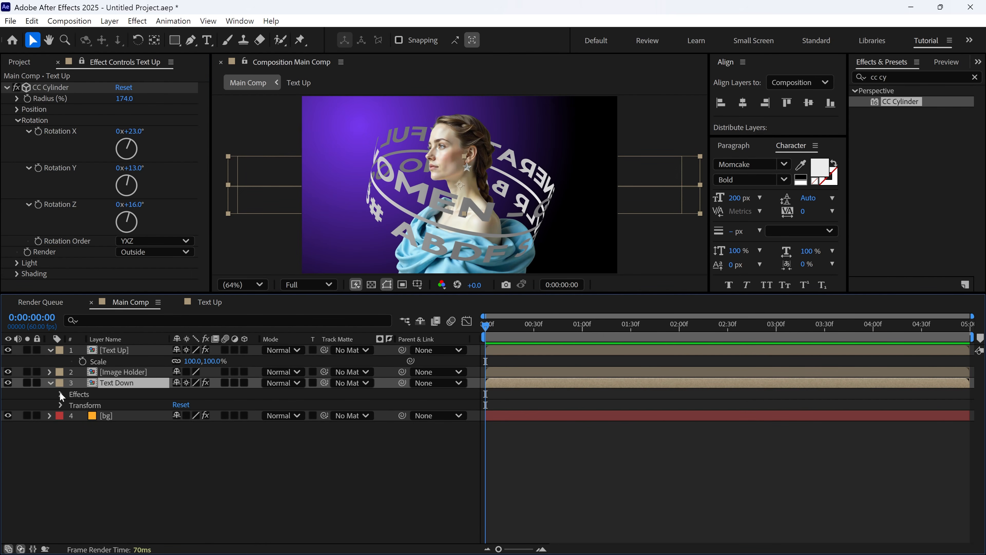
left_click(61, 394)
left_click(73, 406)
left_click(82, 437)
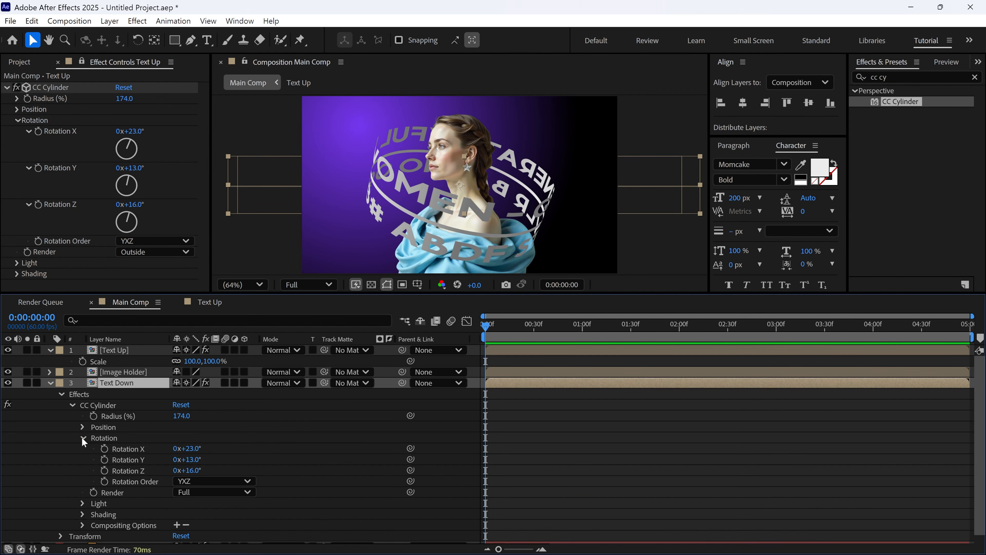
Step: Link Text Down's cylinder Rotation X to Text Up's Rotation X with an expression, then test the link and undo the test change
left_click(103, 450, "alt")
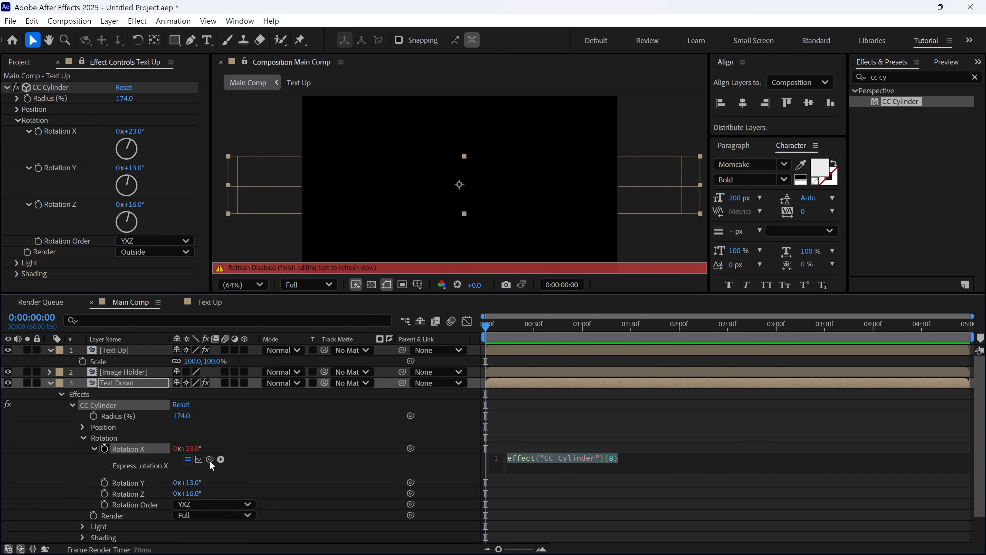
left_click_drag(190, 418, 69, 135)
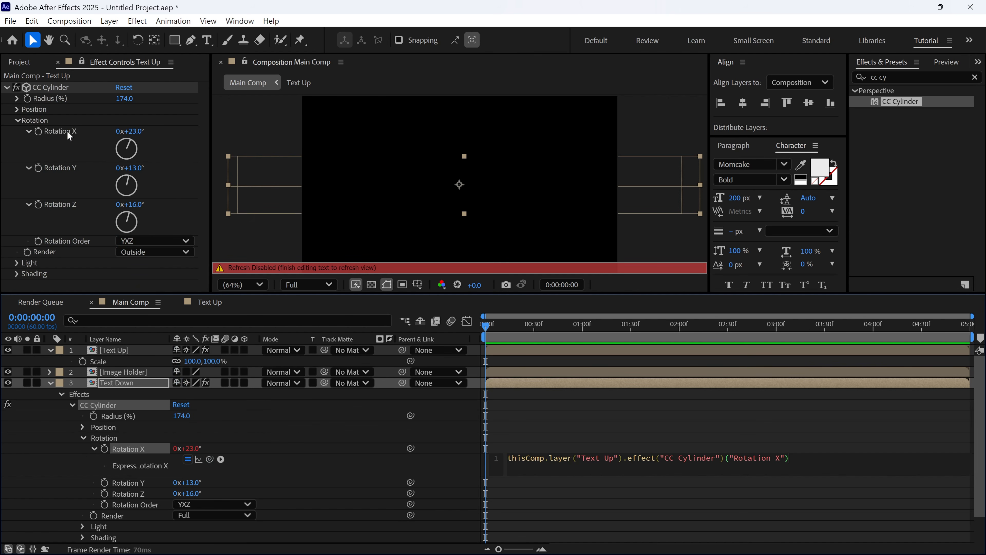
left_click(265, 461)
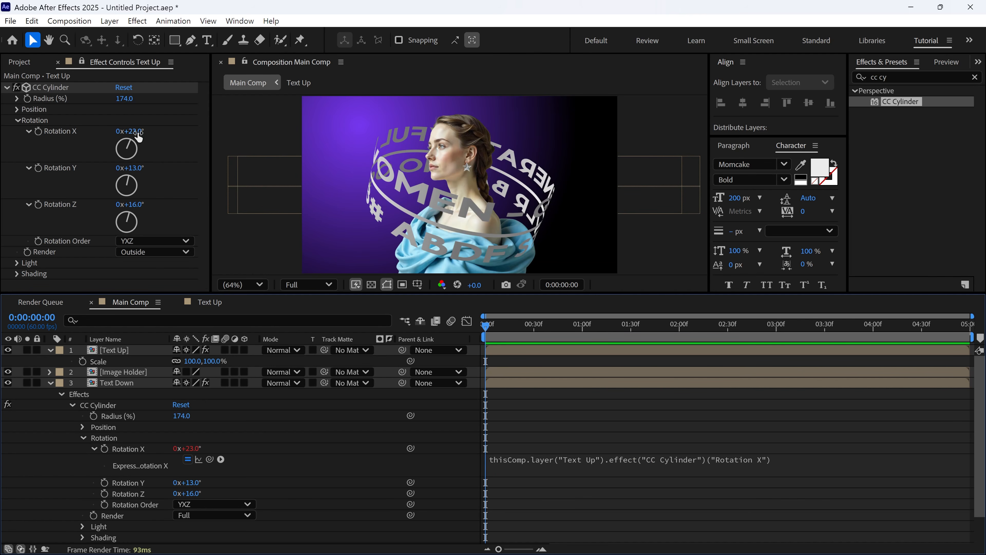
left_click_drag(139, 136, 130, 143)
key("ctrl+z")
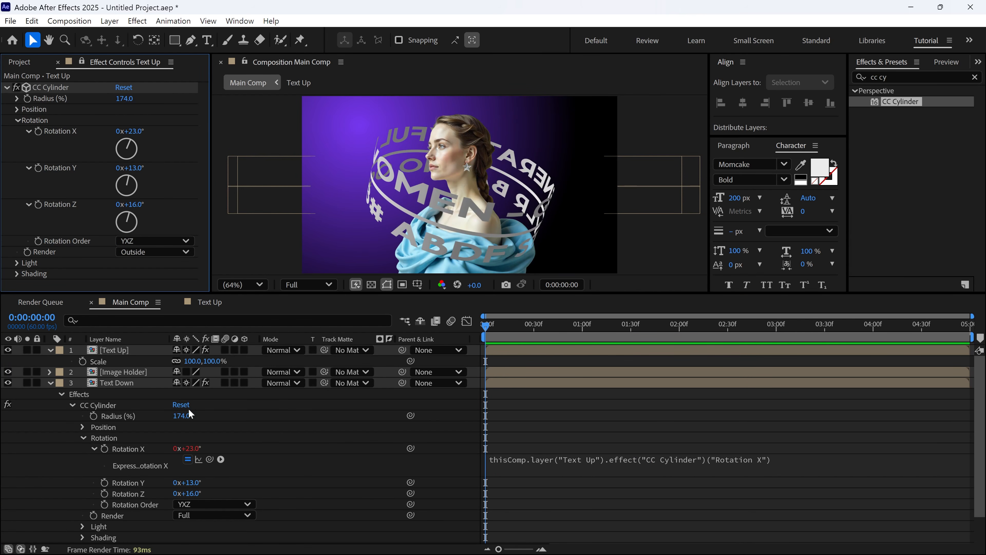
Step: Link Text Down's cylinder Rotation Y and Rotation Z by expression to the matching Text Up properties
left_click(101, 484, "alt")
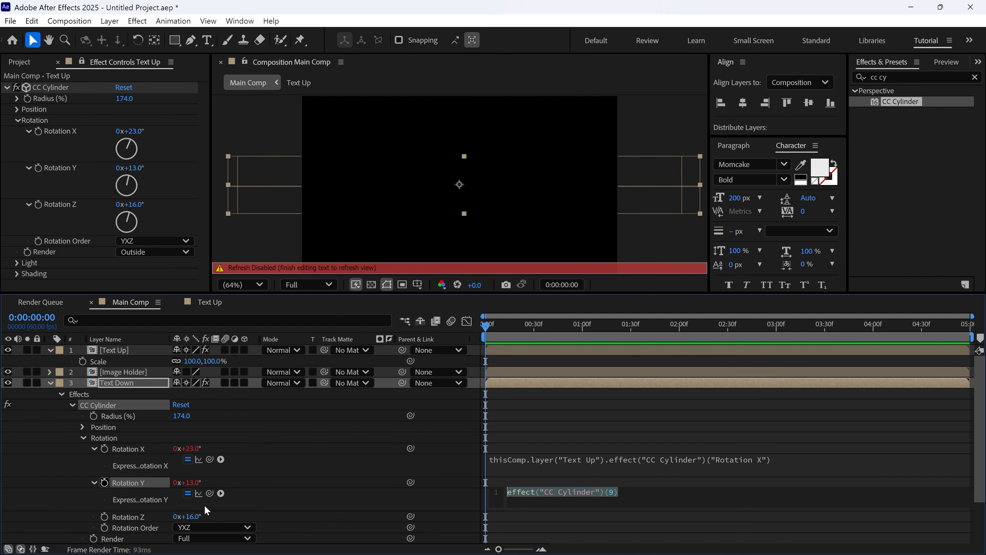
left_click_drag(209, 494, 66, 169)
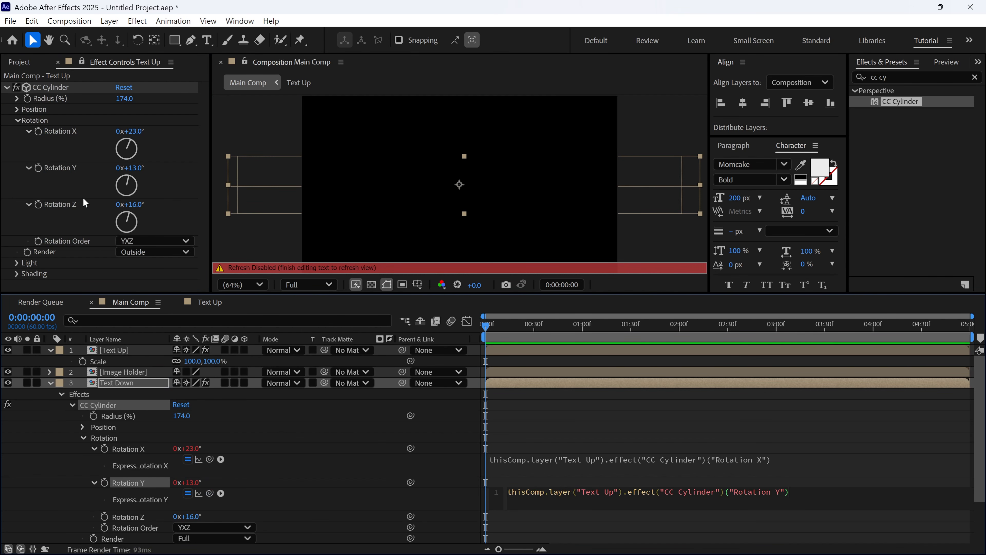
left_click(104, 516, "alt")
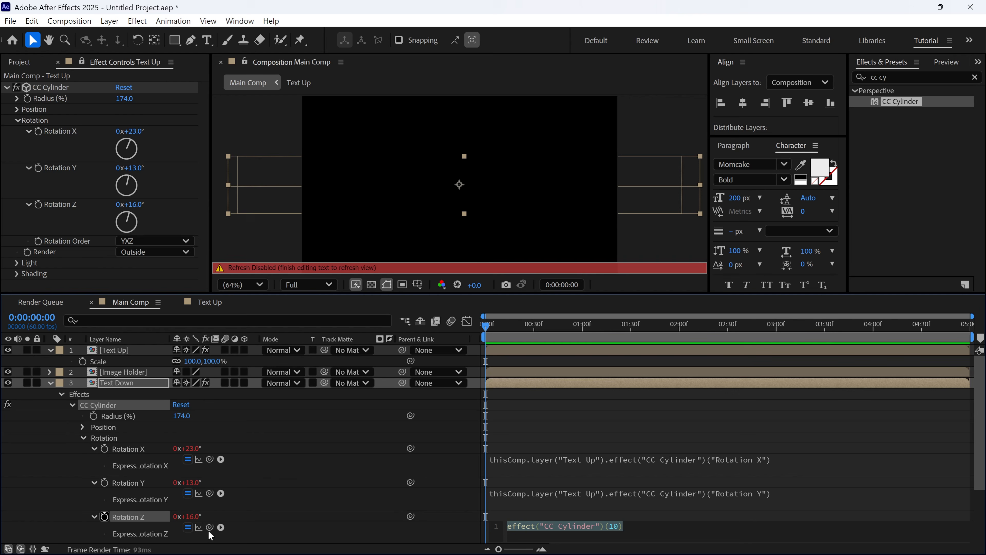
left_click_drag(210, 527, 68, 204)
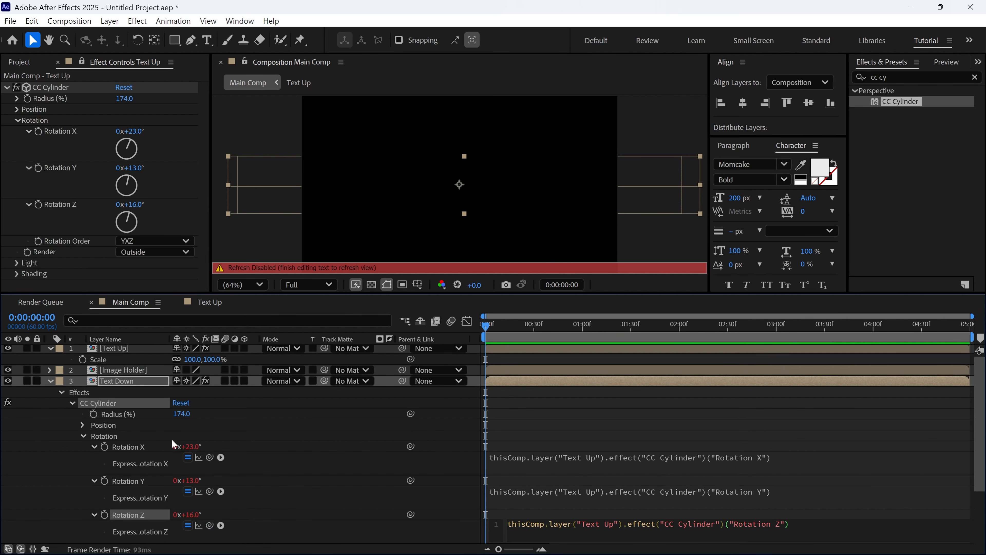
left_click(258, 459)
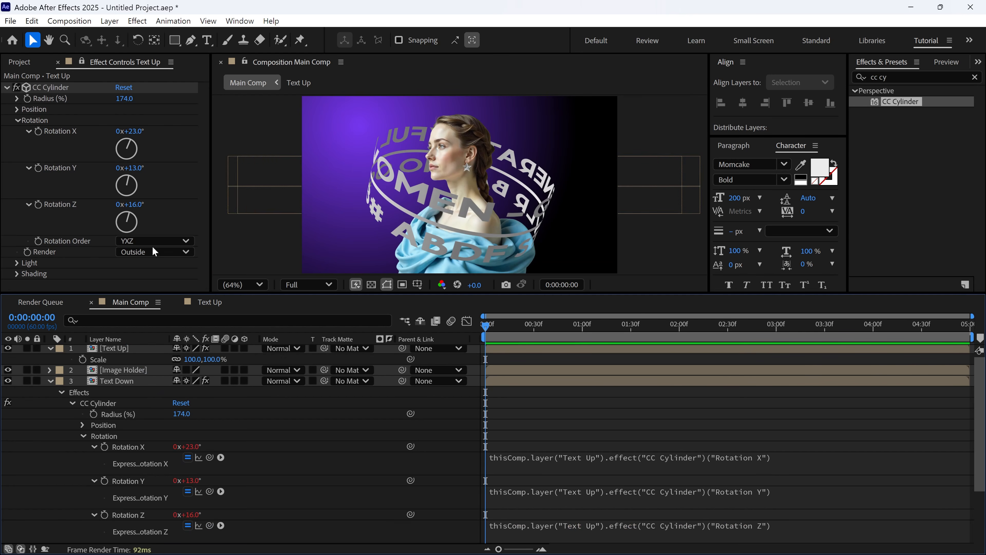
Step: Link Text Down's CC Cylinder Radius to Text Up's Radius with an expression
left_click(93, 413, "alt")
left_click_drag(210, 424, 51, 98)
left_click(48, 101)
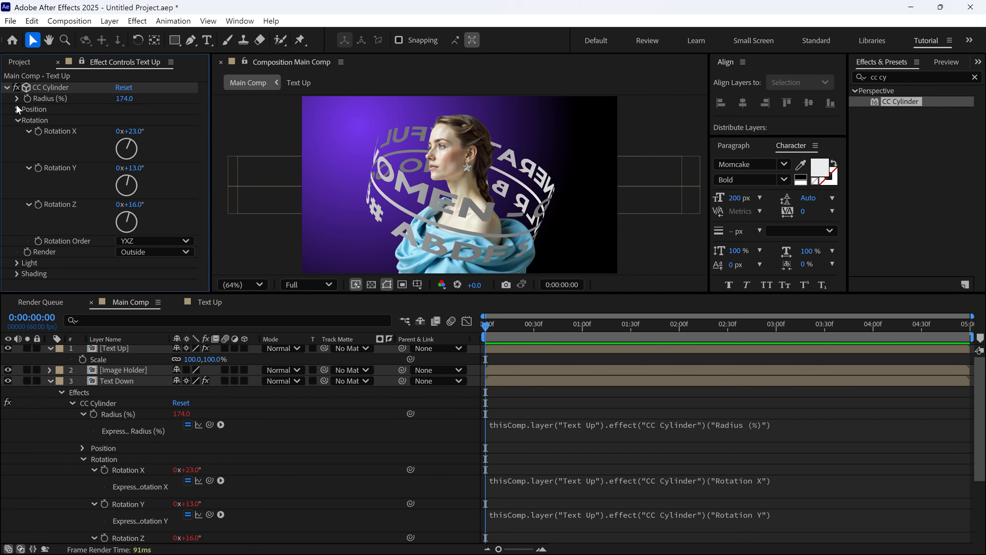
Step: Tidy the workspace by collapsing the open layer properties, locking the bg layer and enlarging the composition view
left_click(18, 109)
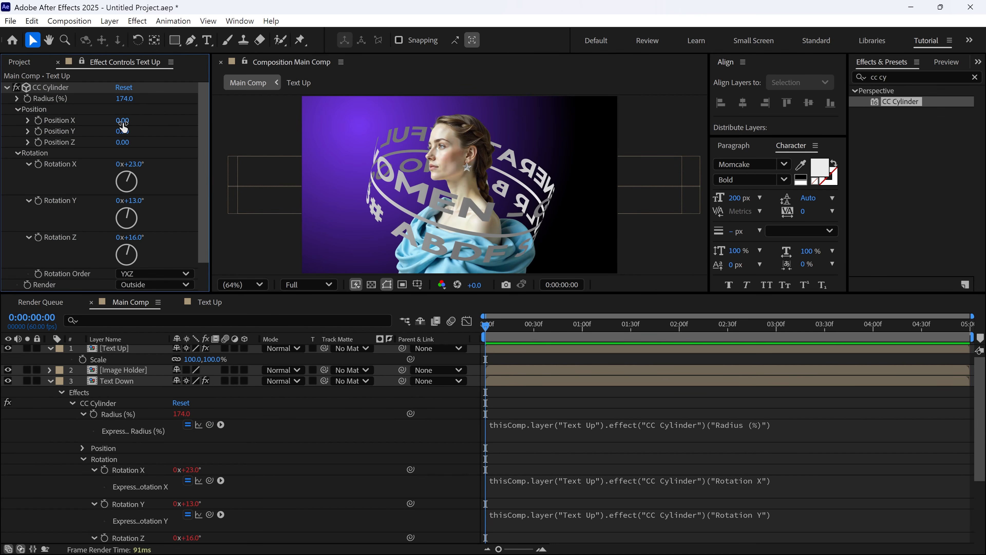
scroll(68, 120, "down", 1)
left_click(50, 380)
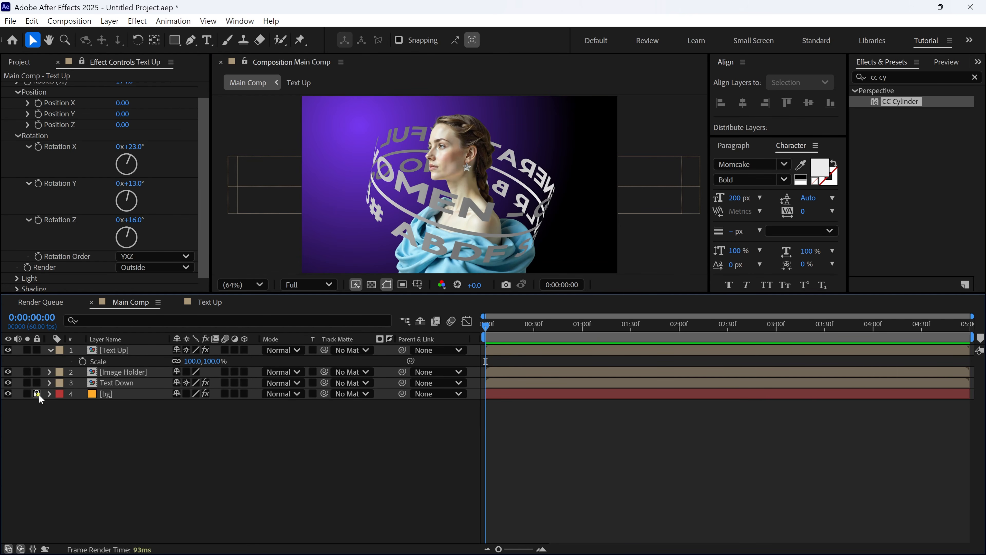
left_click_drag(515, 294, 517, 379)
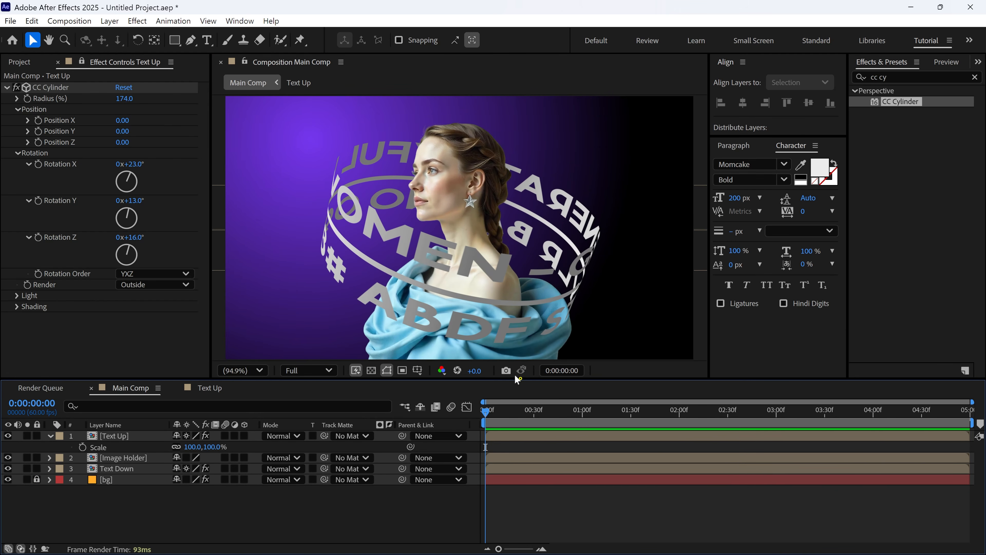
key("s")
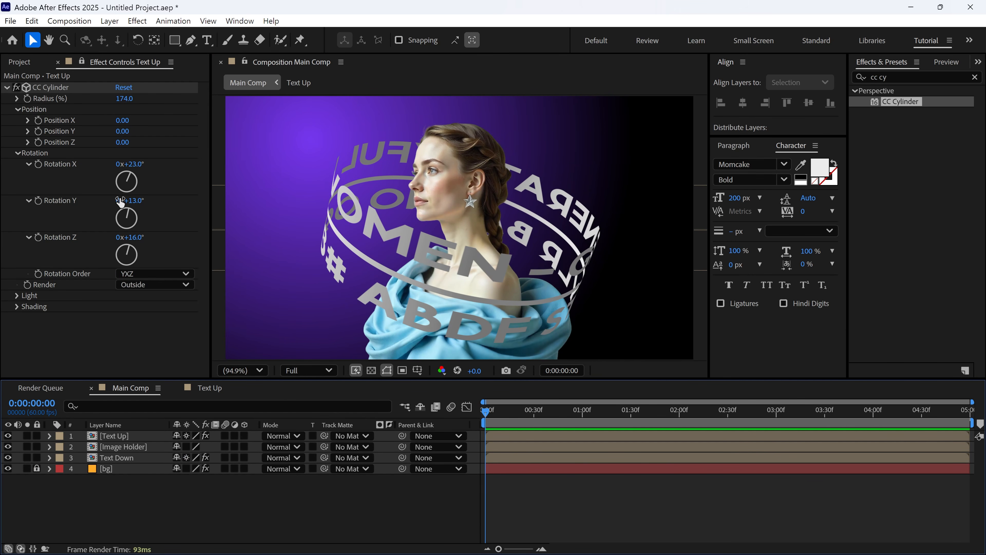
left_click(17, 109)
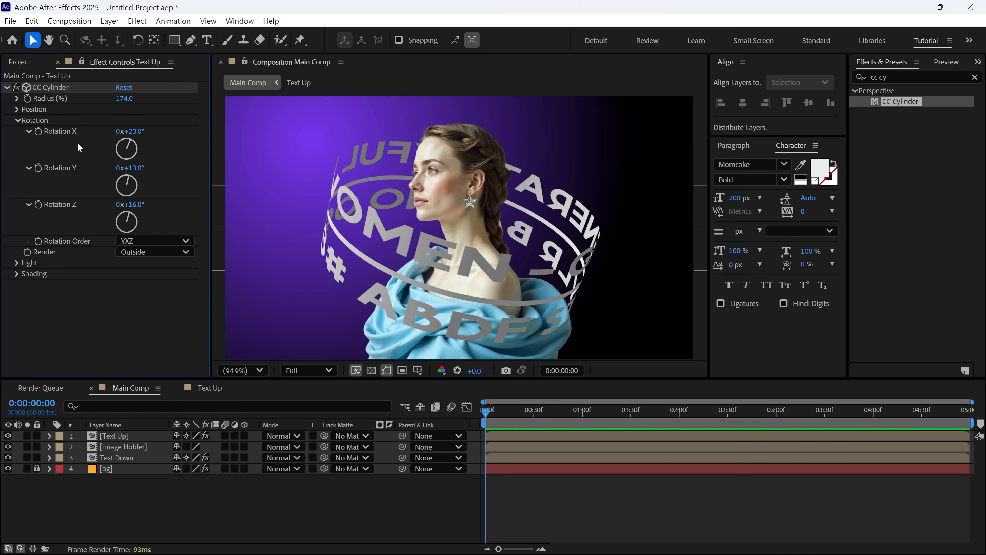
Step: Set Text Up's cylinder Rotation Y to 0° and animate it with the expression time*30
left_click(134, 167)
type("0")
key("Return")
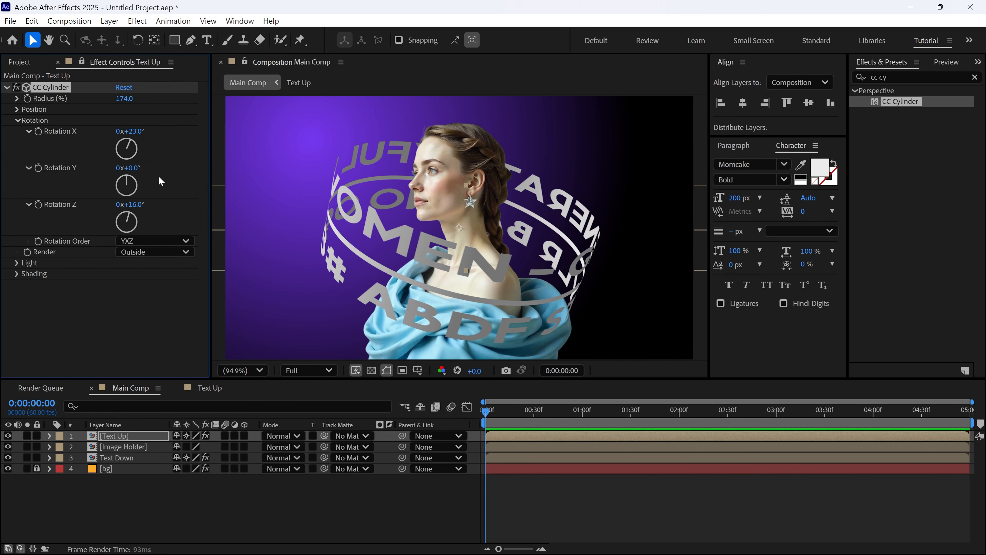
left_click(39, 168)
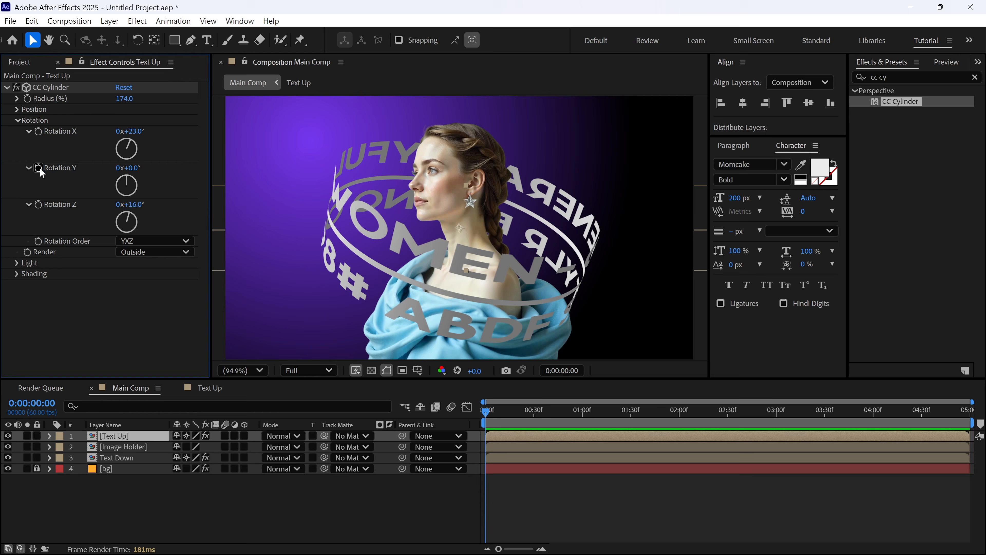
left_click(39, 168, "alt")
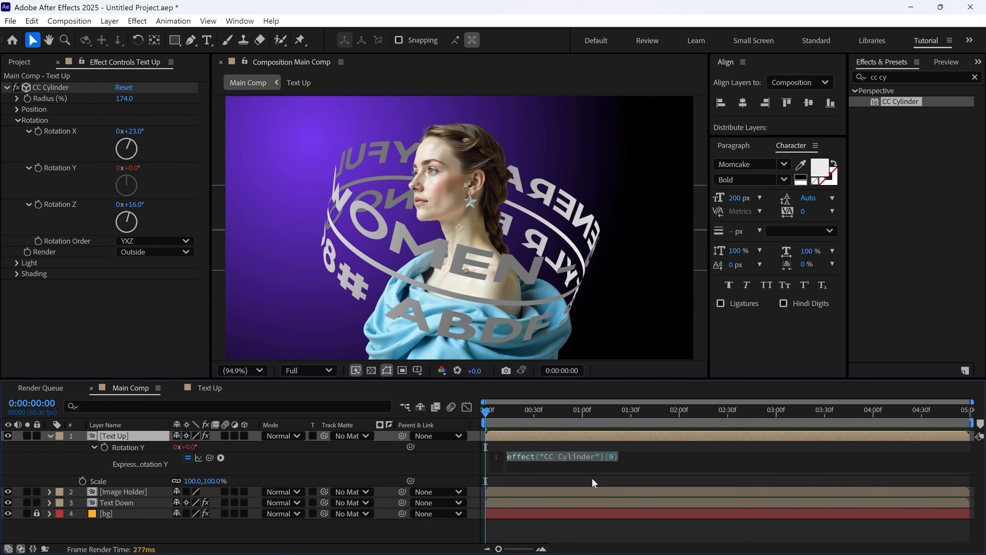
type("time*")
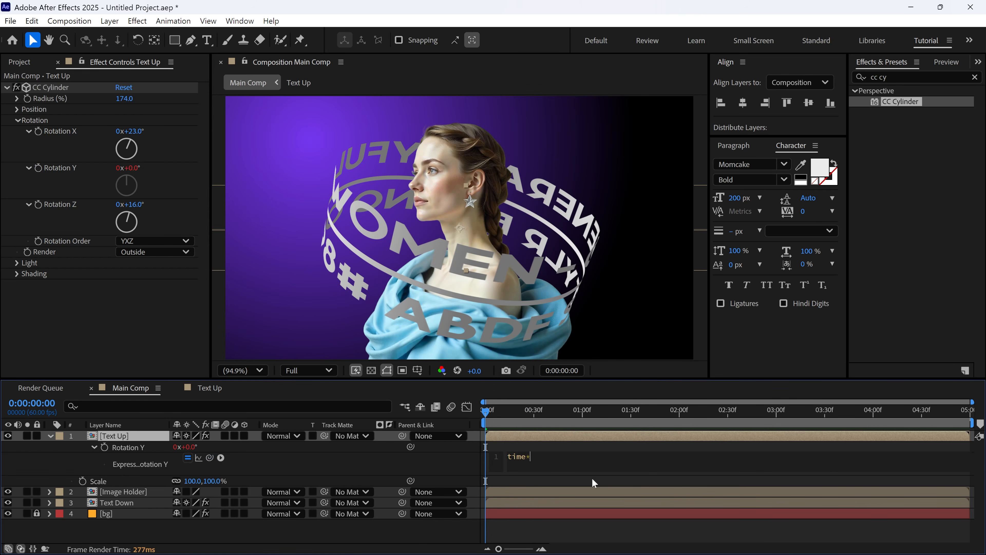
type("30")
left_click(586, 443)
Step: Preview the rotation in a work area ending at 0:00:02:32, and place the playhead at 0:00:01:27
key("space")
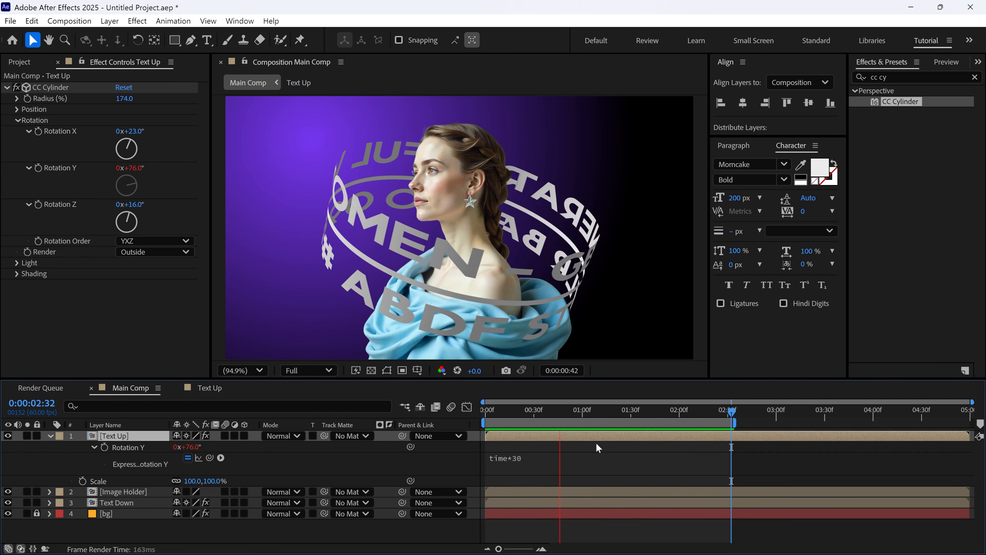
mouse_move(633, 412)
left_mouse_down()
mouse_move(502, 414)
mouse_move(625, 423)
left_mouse_up()
left_click(50, 435)
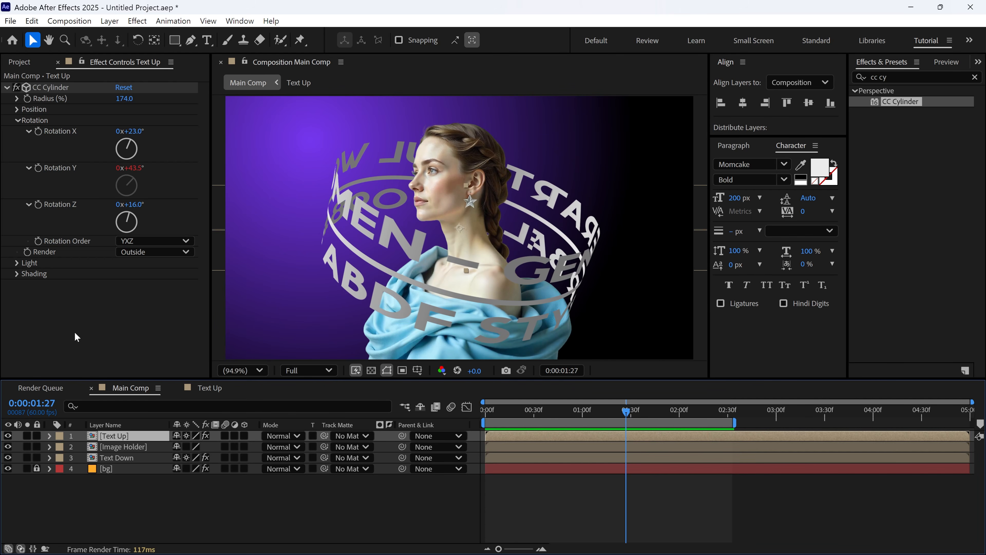
Step: Set Text Up's cylinder Light Intensity to 164 and Light Direction to -43°, and step back to 0:00:01:17
left_click(16, 263)
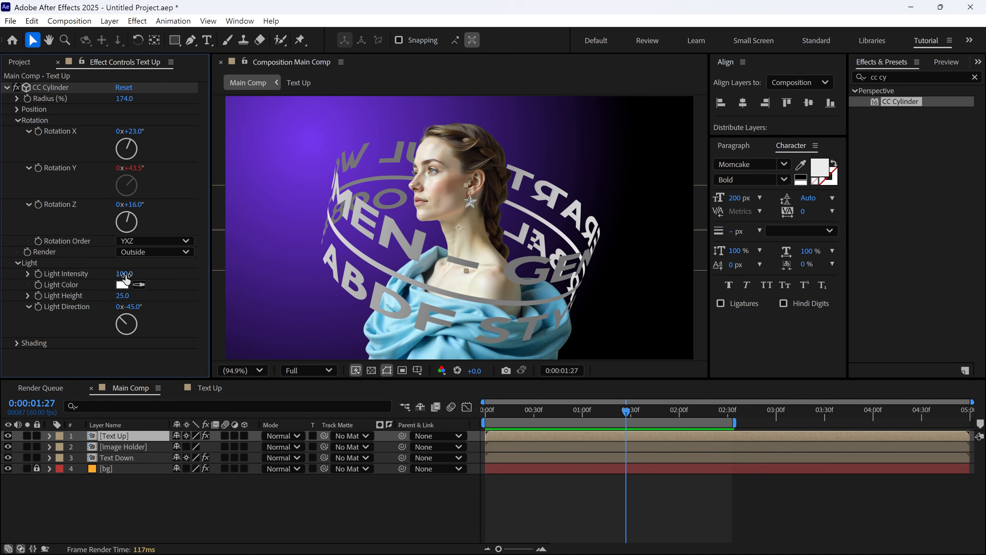
left_click_drag(126, 278, 157, 276)
mouse_move(129, 306)
left_mouse_down()
mouse_move(172, 305)
mouse_move(132, 302)
left_mouse_up()
key("shift+Page_Up")
Step: Set Text Up's cylinder Light Color to magenta, and check the result by hiding and showing Text Down
left_click(122, 284)
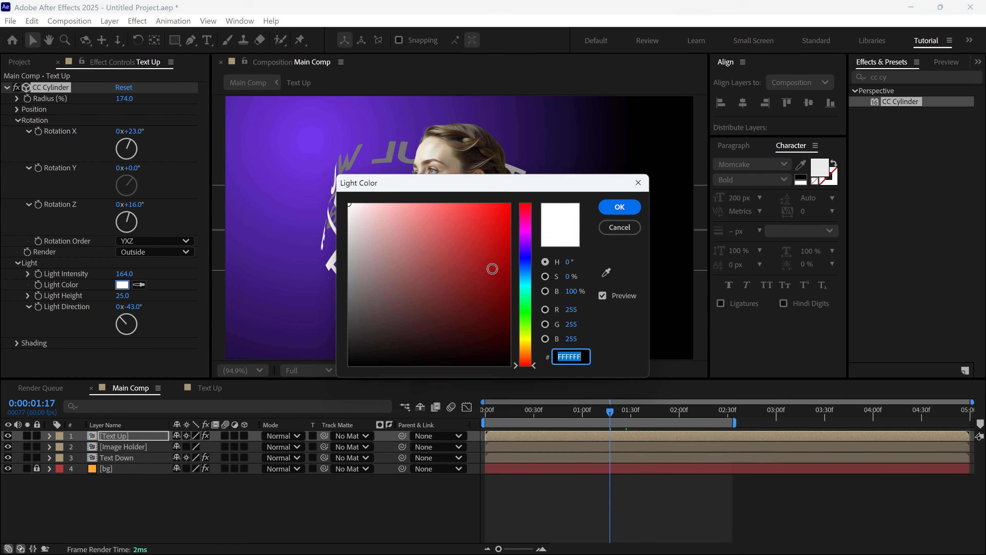
left_click(466, 218)
left_click_drag(491, 186, 784, 158)
left_click_drag(792, 177, 822, 202)
left_click(910, 176)
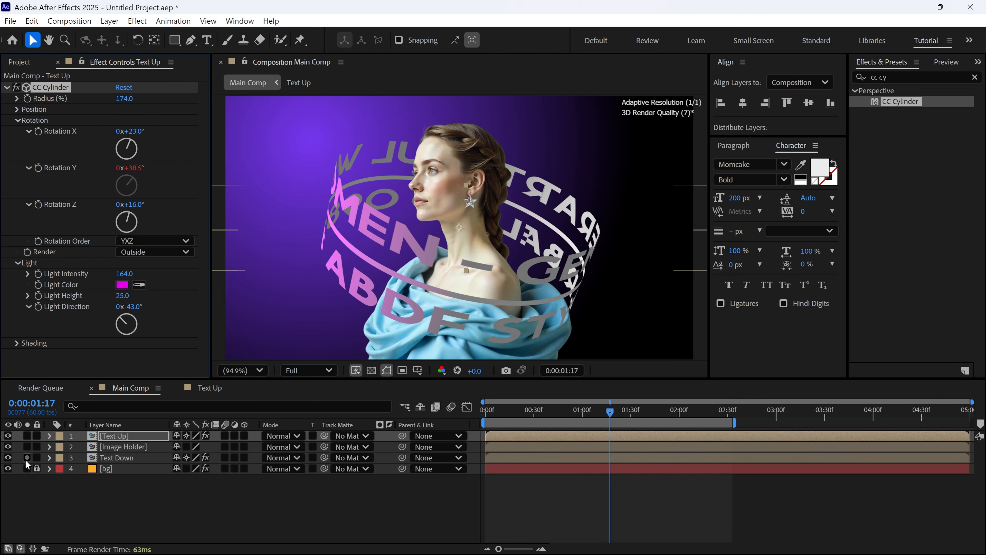
left_click(8, 457)
left_click(7, 457)
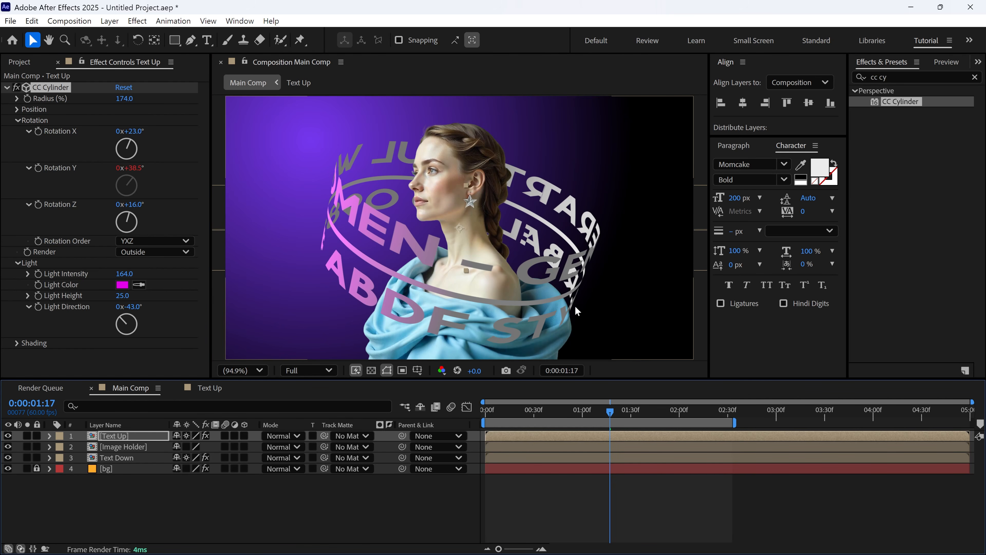
Step: Open the Text Up comp, and hide and lock Shape Layer 1 and the text layer
left_click(186, 488)
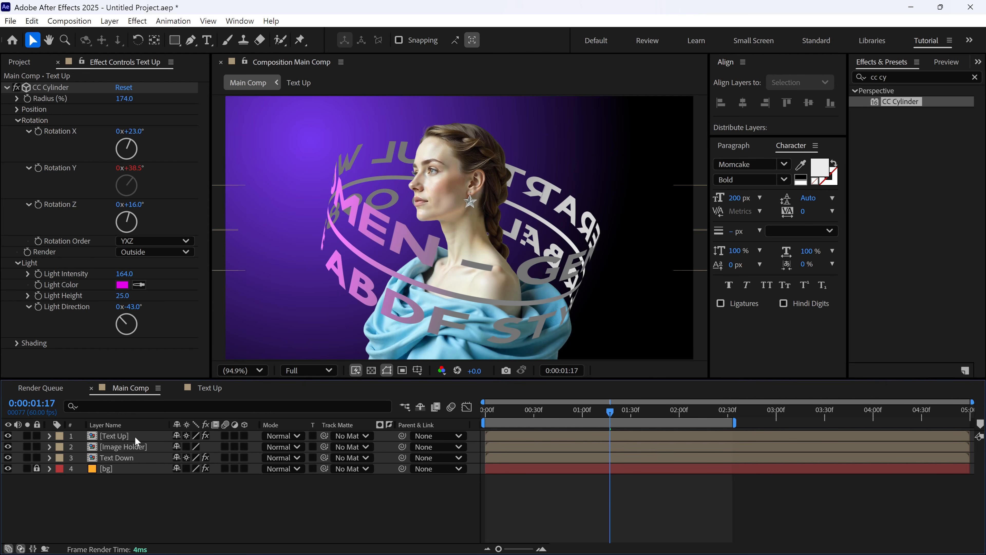
double_click(117, 436)
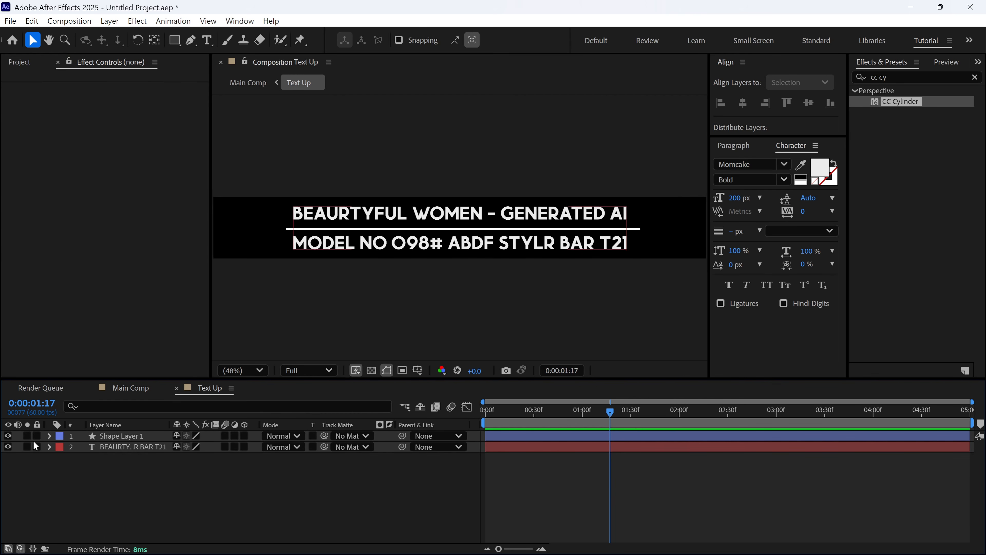
left_click_drag(8, 435, 37, 436)
Step: Import all seven stock photos from the Pictures folder into the project as footage
left_click(34, 67)
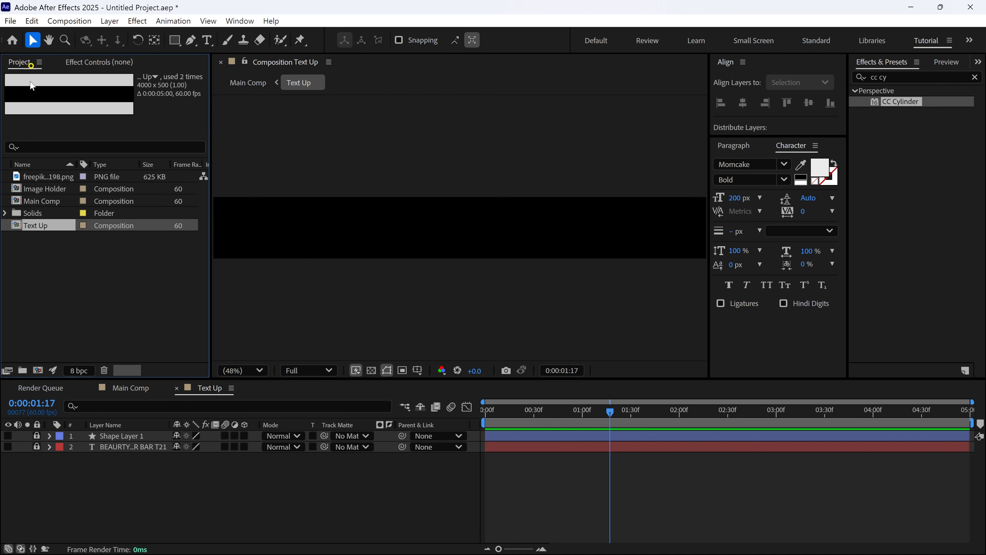
double_click(52, 277)
left_click_drag(149, 215, 637, 112)
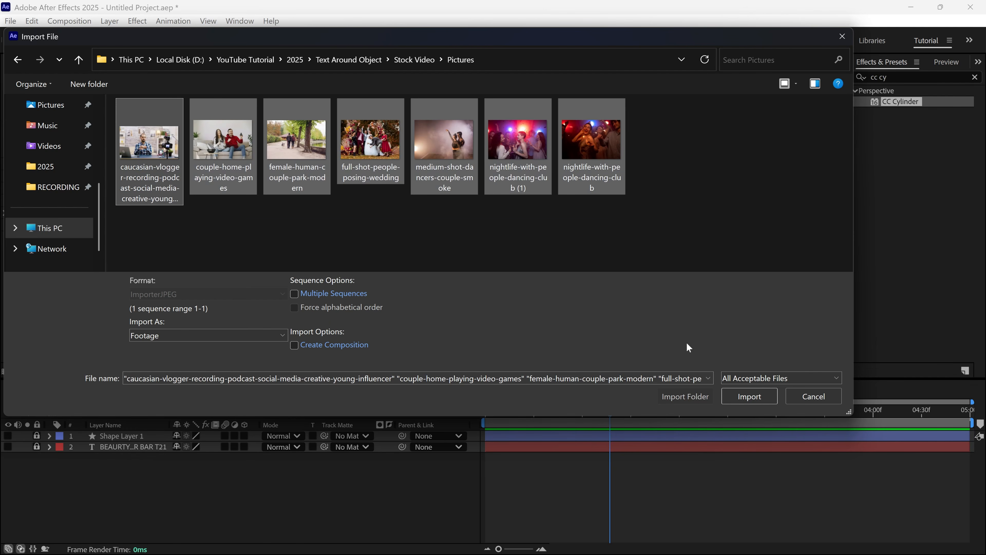
left_click(742, 404)
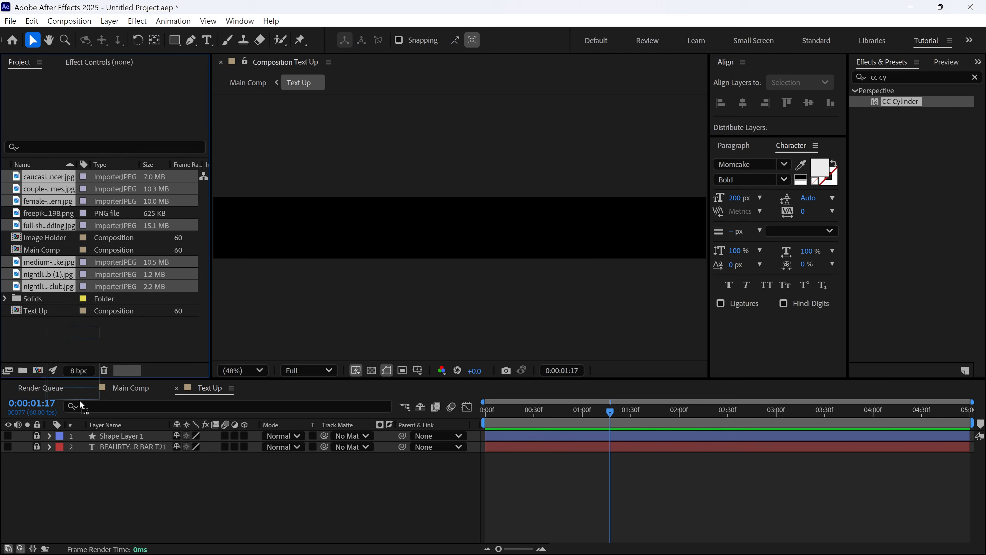
Step: Add the seven imported photos to the Text Up comp below the text layer and set their Scale to 10%
left_click_drag(81, 406, 116, 460)
key("s")
left_click(193, 469)
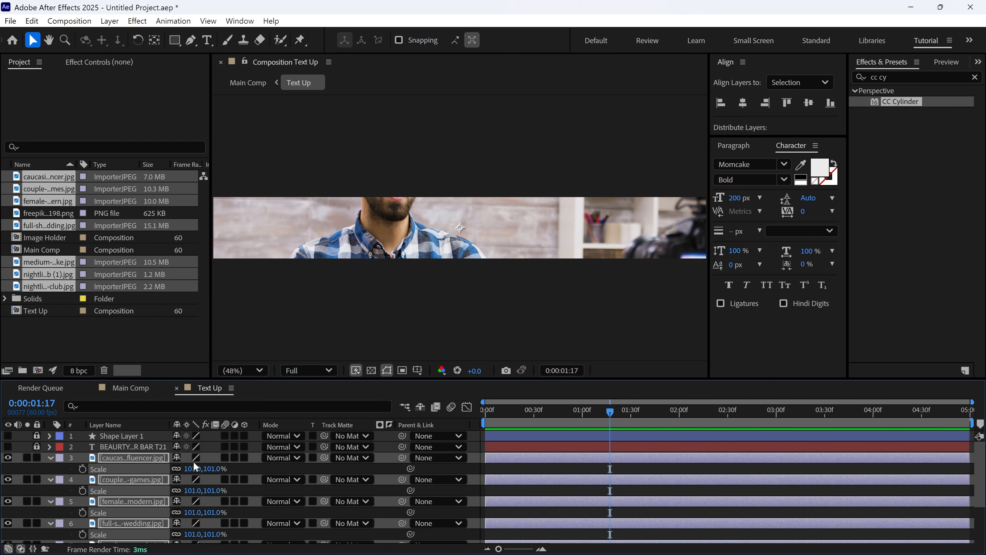
type("10")
key("Return")
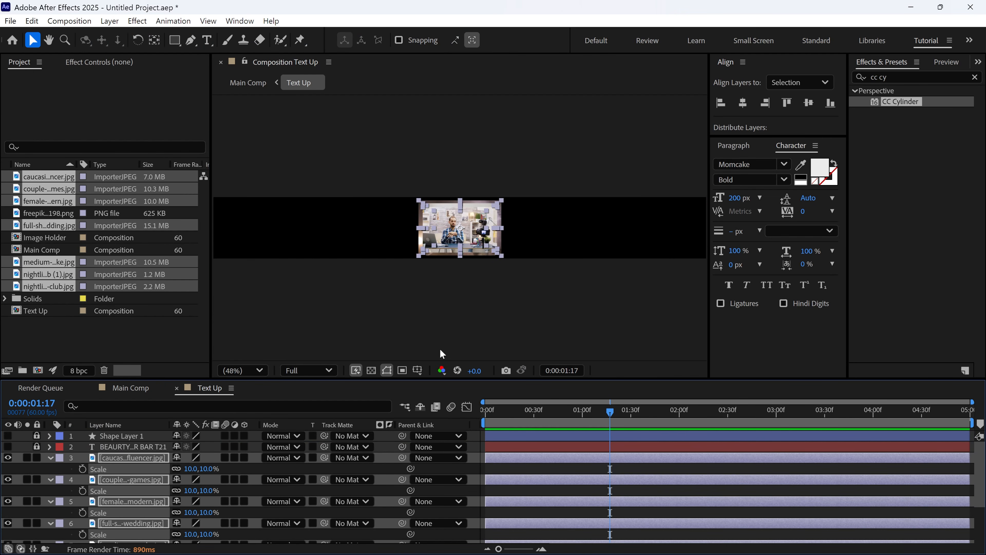
Step: Spread the photos side by side in a row across the width of the Text Up comp with small gaps
left_click(454, 294)
left_click_drag(455, 230, 682, 233)
left_click(485, 233)
left_click_drag(527, 240, 625, 235)
mouse_move(472, 233)
left_mouse_down()
mouse_move(542, 233)
mouse_move(457, 234)
mouse_move(477, 225)
left_mouse_up()
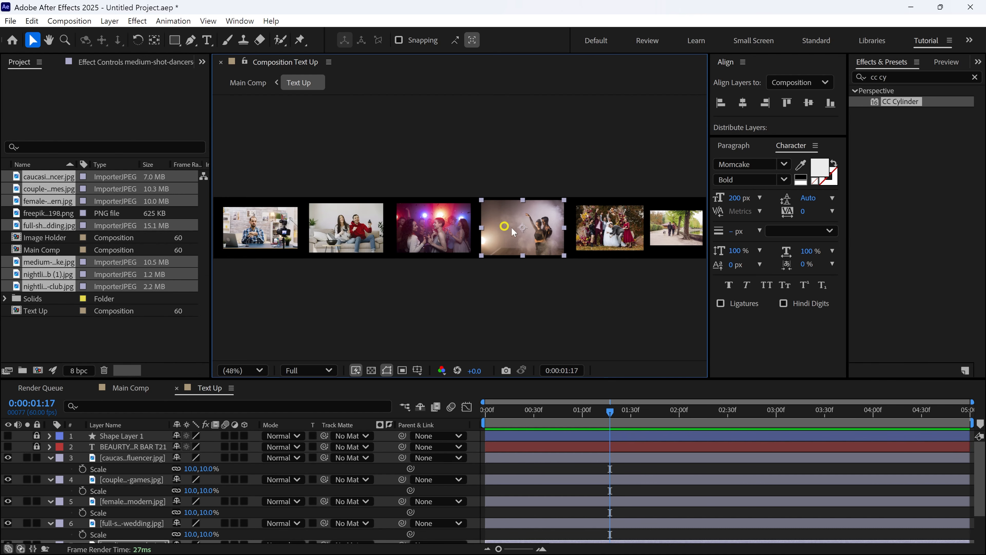
left_click(590, 236)
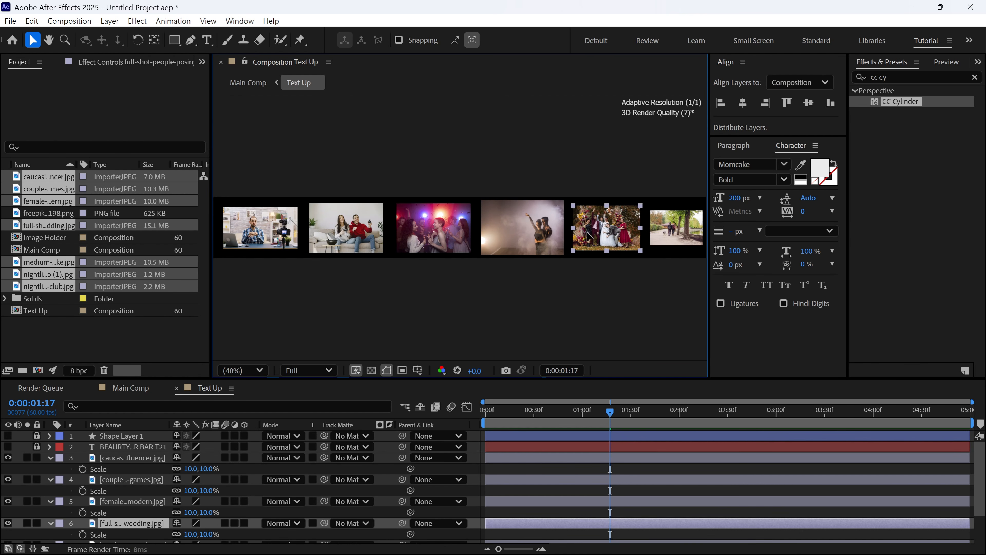
Step: Preview the rotating photo cylinder in Main Comp, with the playhead moved to 0:00:00:46
left_click(130, 388)
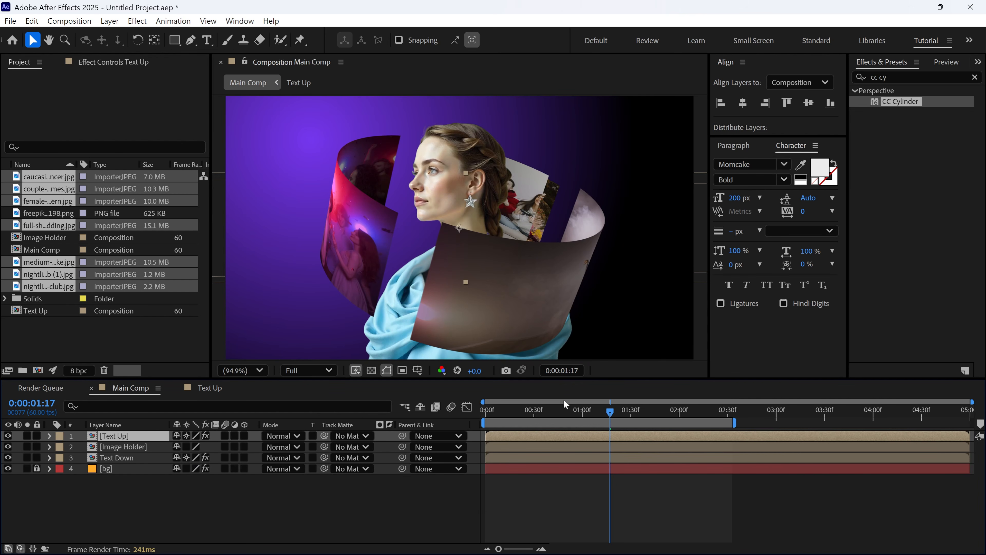
left_click_drag(609, 410, 560, 419)
key("space")
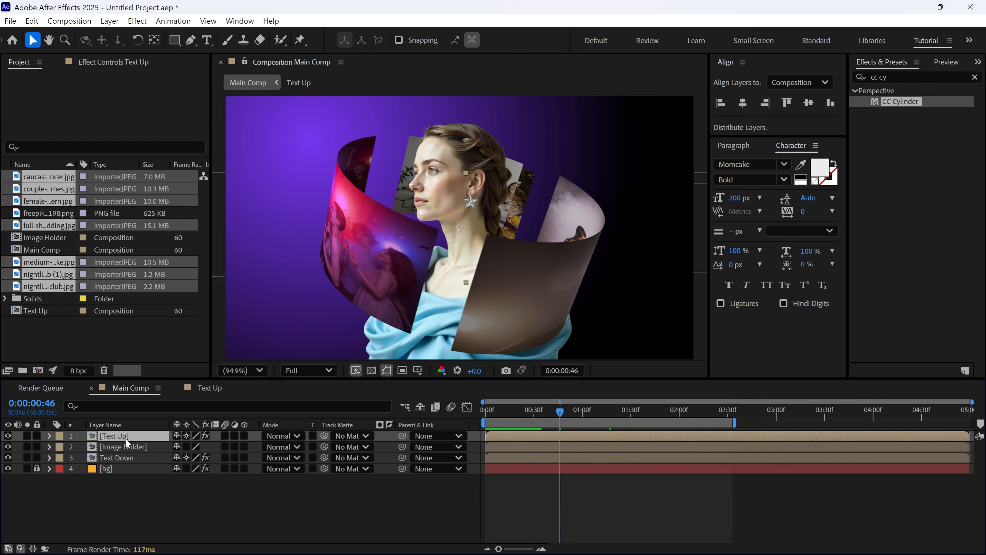
Step: Unlink the Scale proportions of Text Up and Text Down and set both layers' Scale to 48.2, 76.6%
left_click(117, 458)
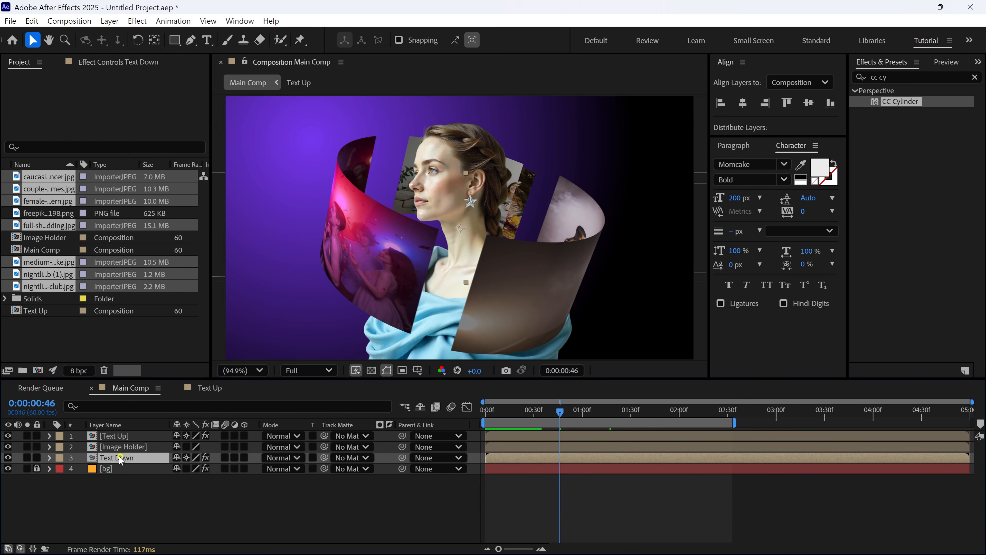
left_click(121, 437, "ctrl")
key("s")
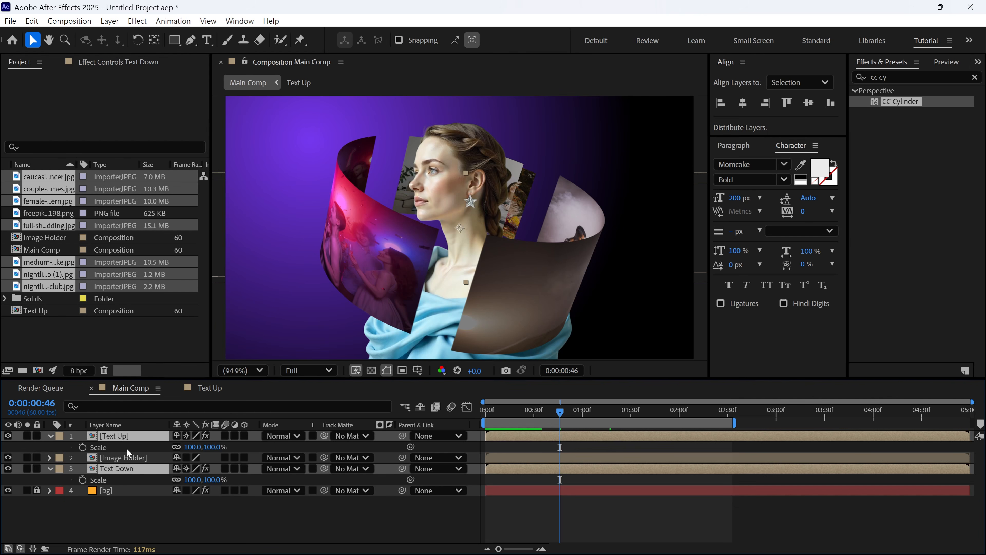
left_click(177, 446)
left_click_drag(194, 446, 122, 449)
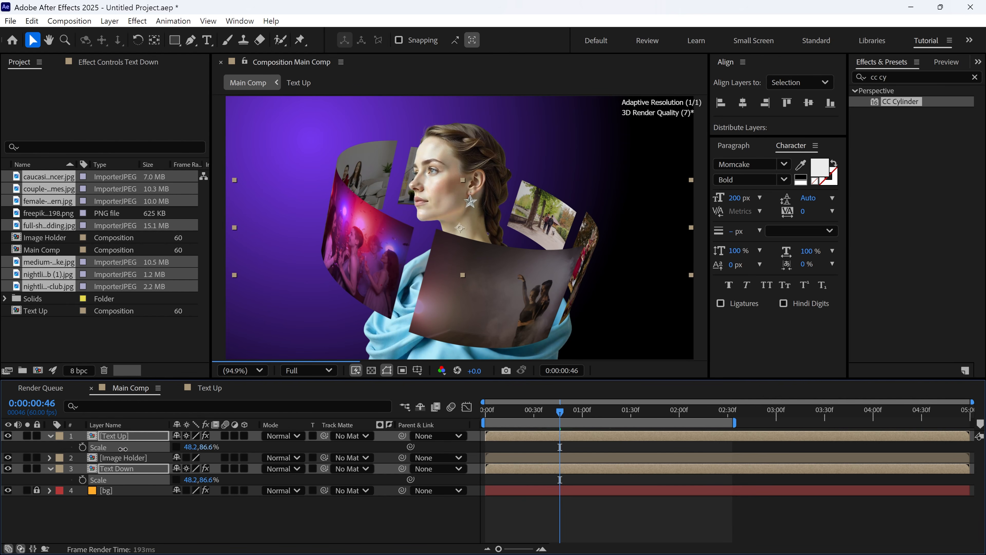
left_click_drag(63, 447, 59, 448)
Step: Preview the rescaled photo ring from the first frame, park the playhead at 0:00:00:40, and collapse the Text Up properties
left_click_drag(560, 412, 477, 420)
key("space")
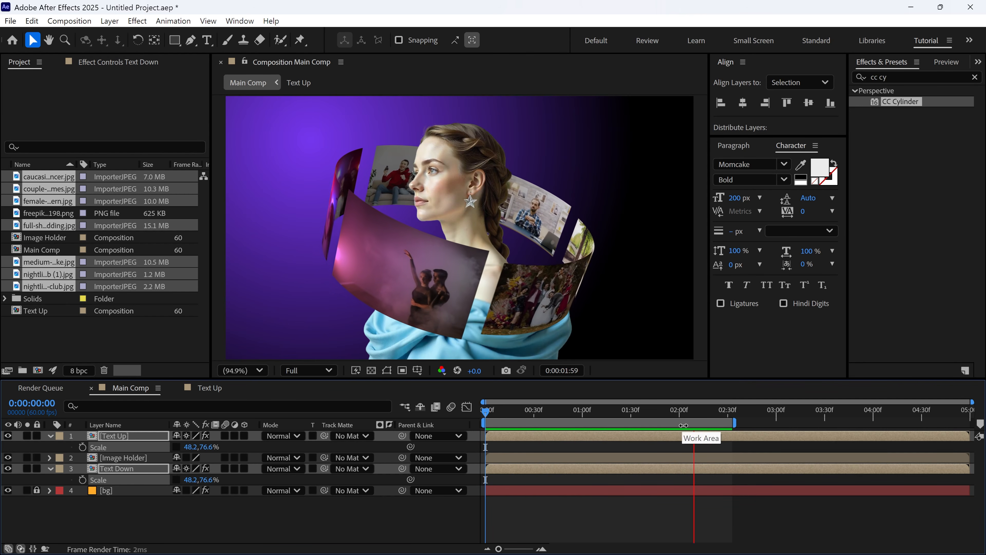
left_click_drag(665, 412, 549, 464)
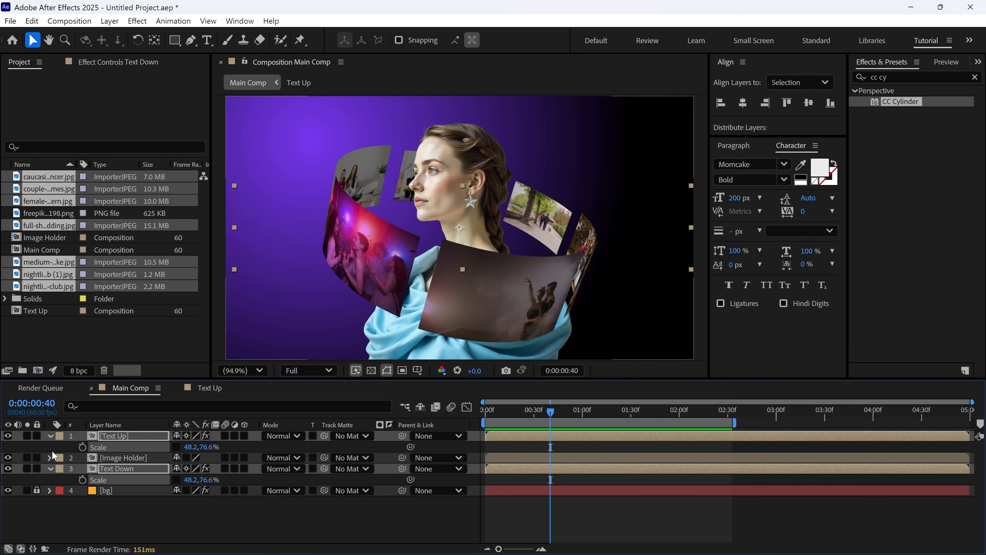
left_click(50, 436)
left_click(74, 485)
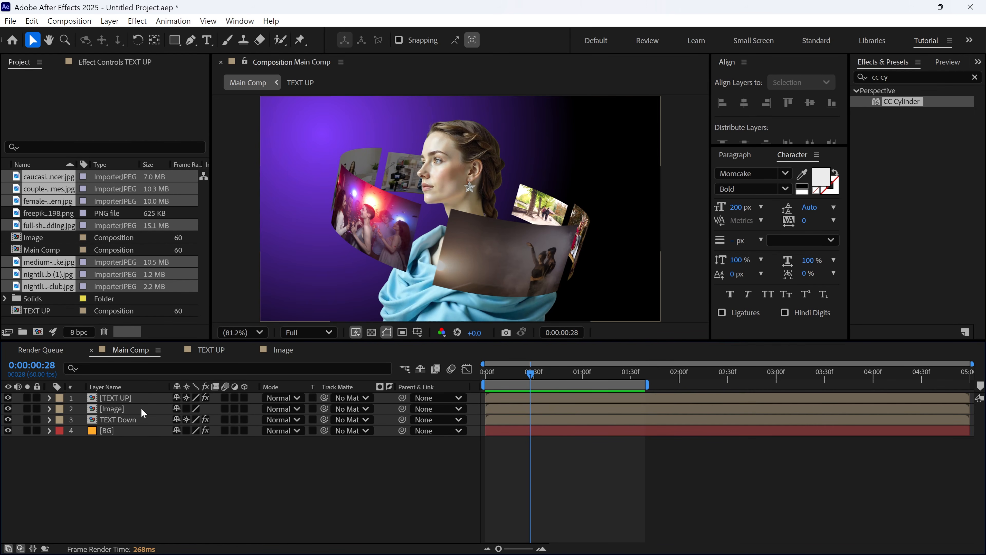
Step: Hide the portrait layer in the Image comp and import the video 1113502_Hobbies_Listening_3840x2160 from the W2 folder
double_click(141, 408)
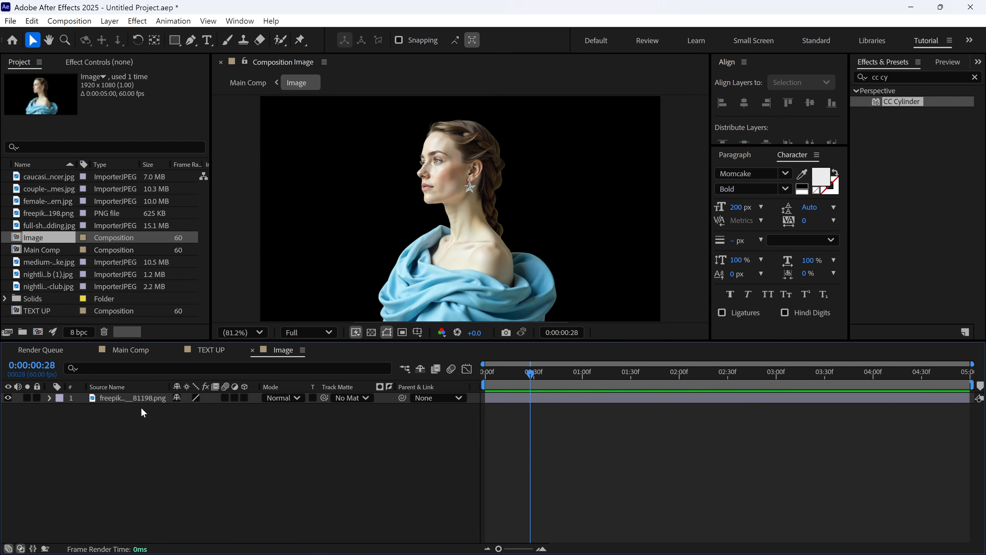
left_click(8, 398)
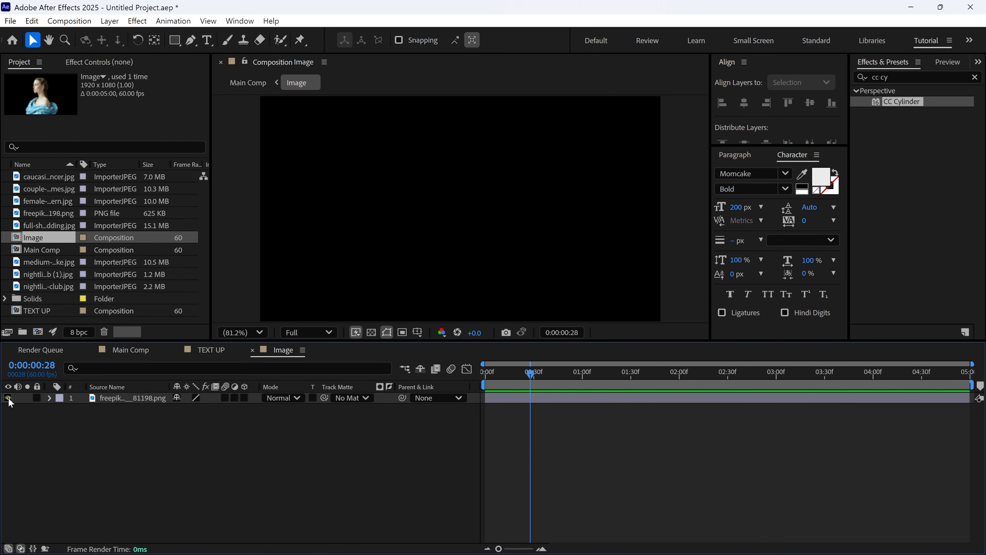
double_click(38, 317)
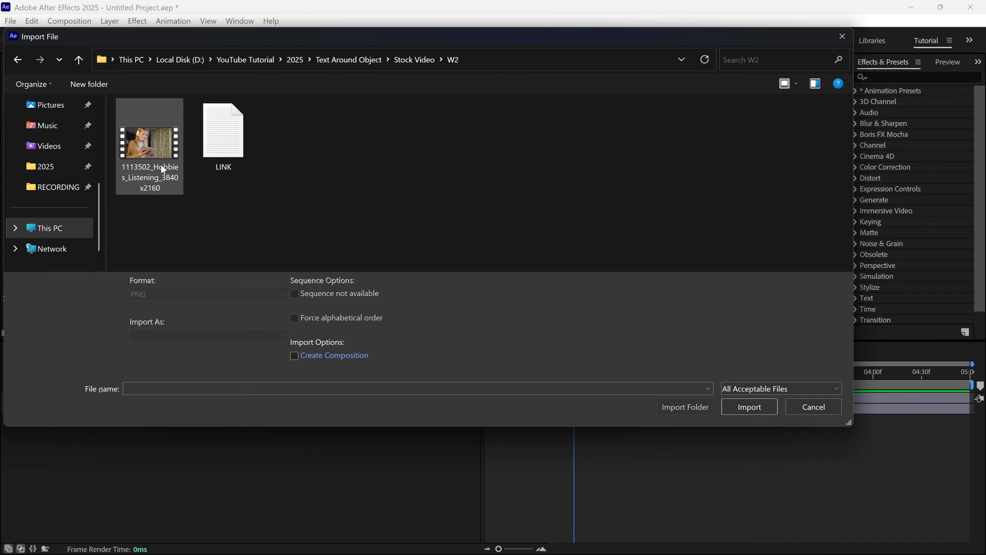
left_click(160, 155)
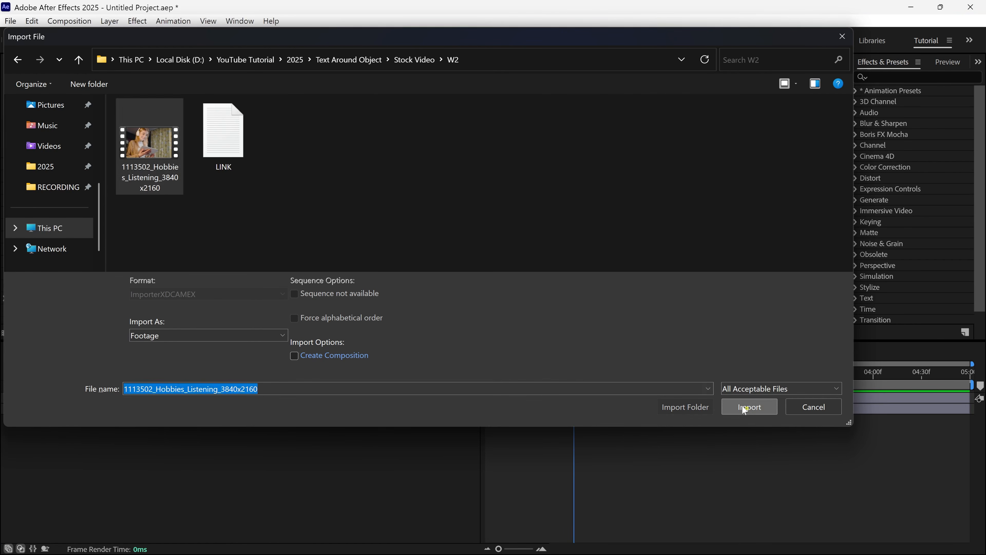
left_click(749, 407)
Step: Add the imported video to the Image comp and delete the two hidden PNG layers
left_click_drag(68, 181, 83, 418)
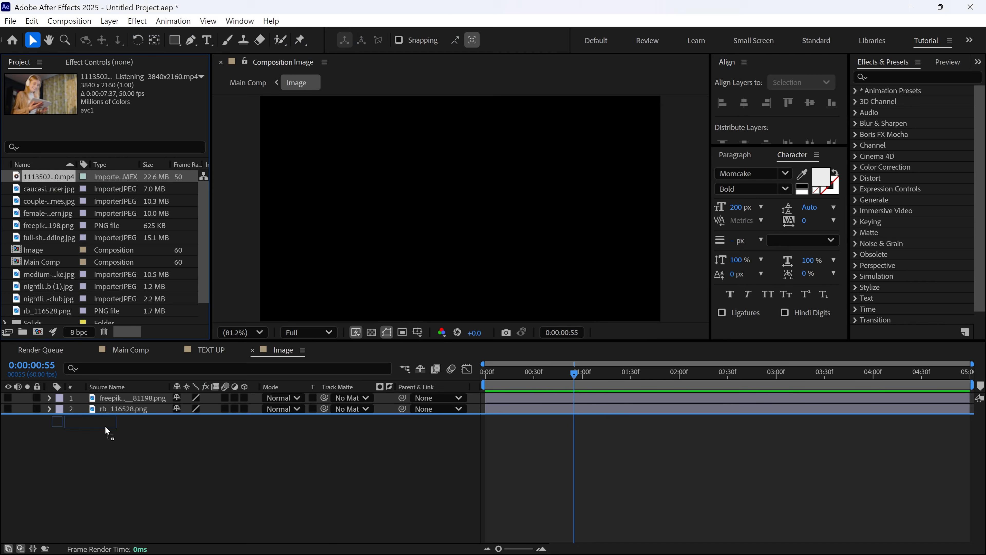
left_click(109, 406, "shift")
key("Delete")
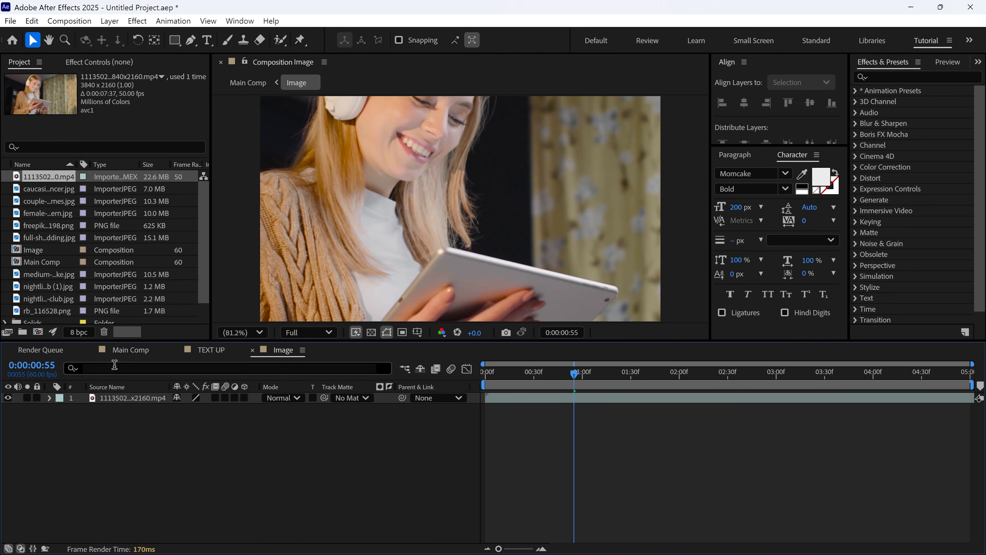
Step: Fit the video layer to the Image comp's frame
left_click(140, 400)
right_click(140, 400)
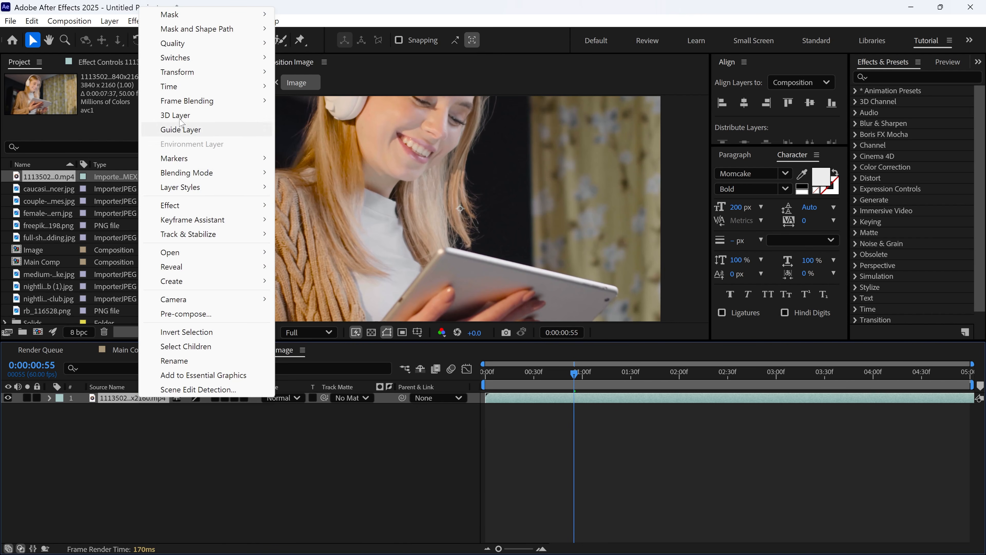
mouse_move(177, 72)
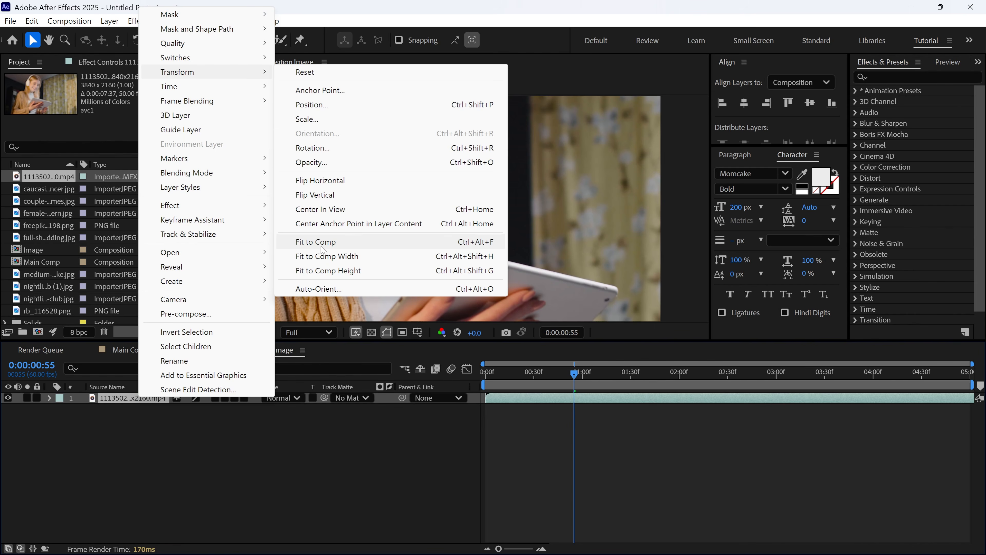
left_click(337, 241)
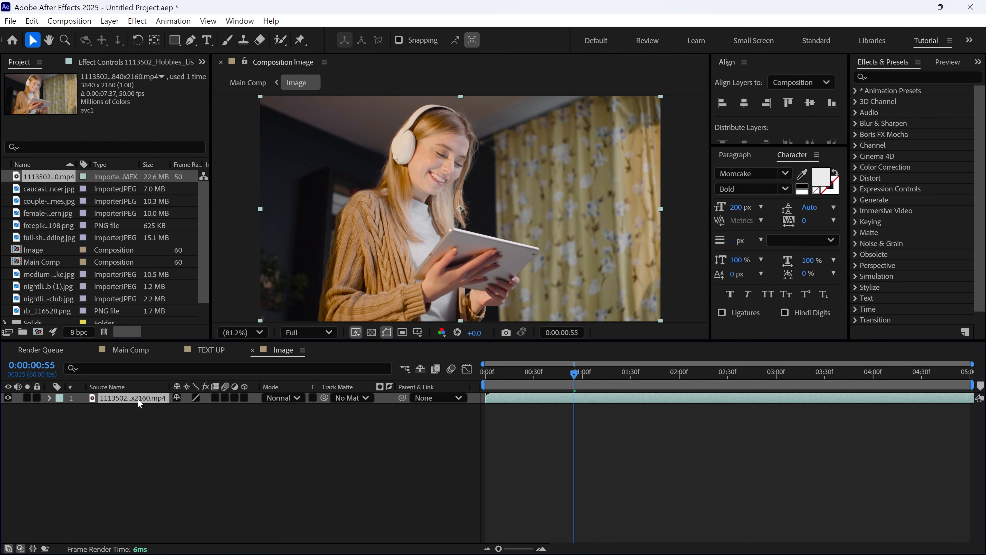
Step: End the Image comp's work area at about 2 seconds and trim the comp to it
left_click_drag(510, 342, 510, 362)
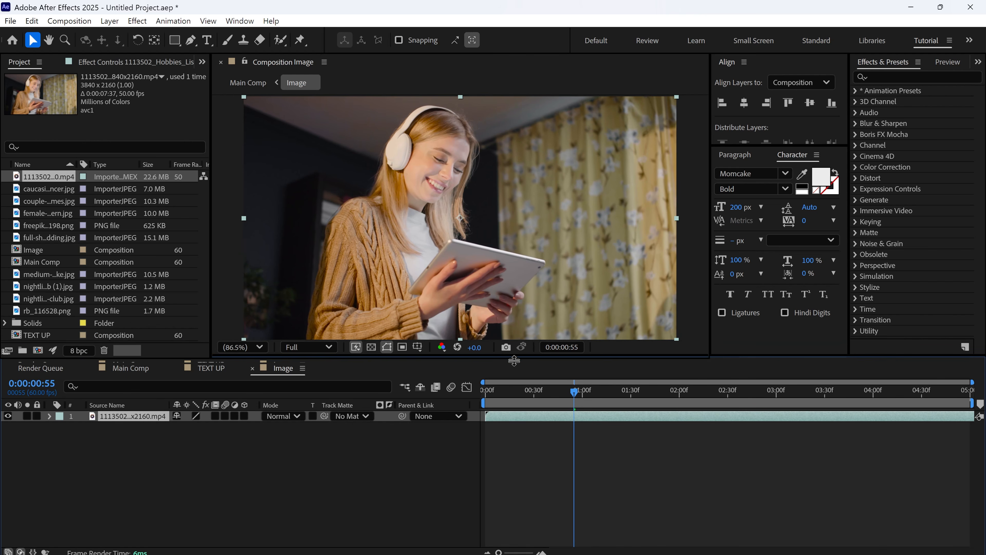
left_click_drag(489, 411, 682, 413)
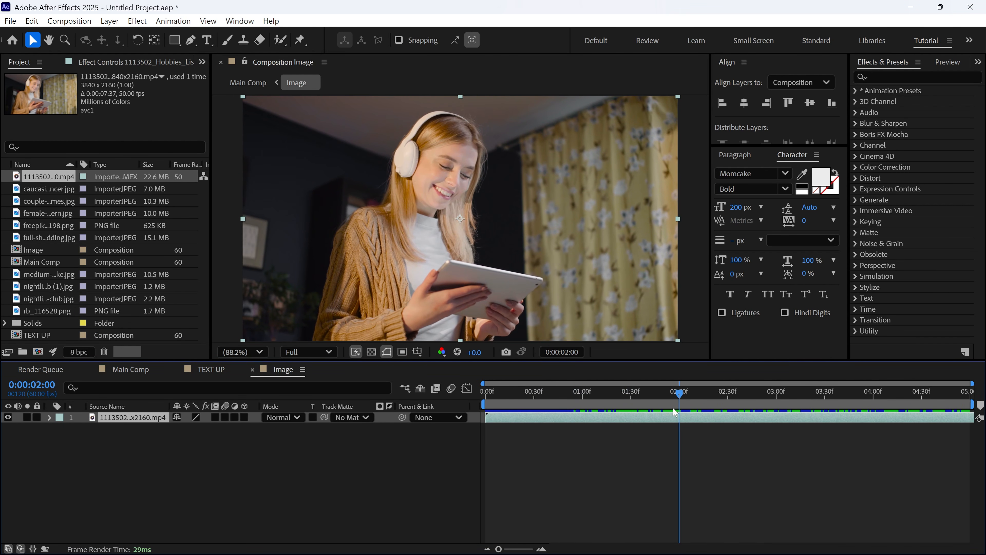
right_click(683, 402)
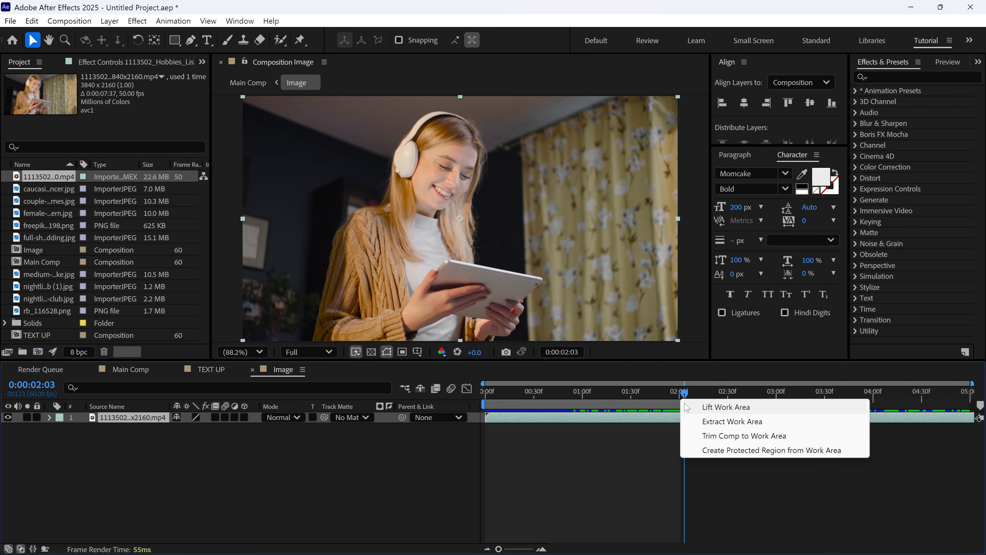
left_click(701, 432)
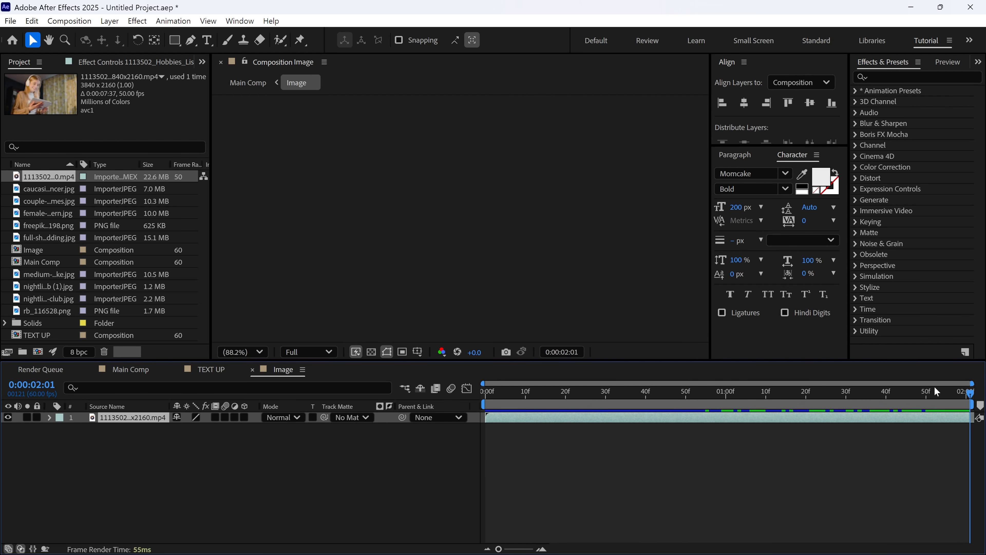
Step: Open the video layer at its first frame and paint Roto Brush foreground strokes over the woman's face, cardigan and hands
key("Home")
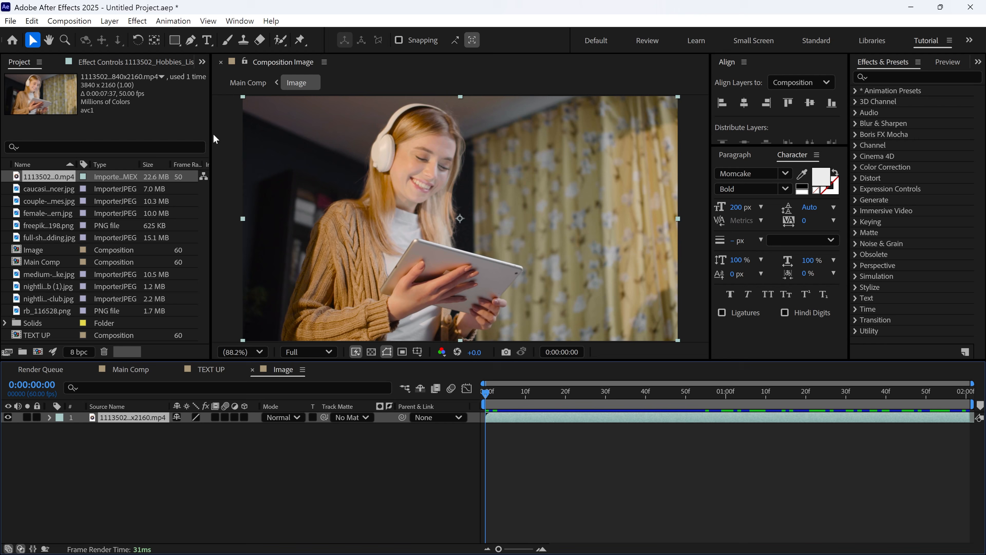
left_click(281, 40)
double_click(142, 421)
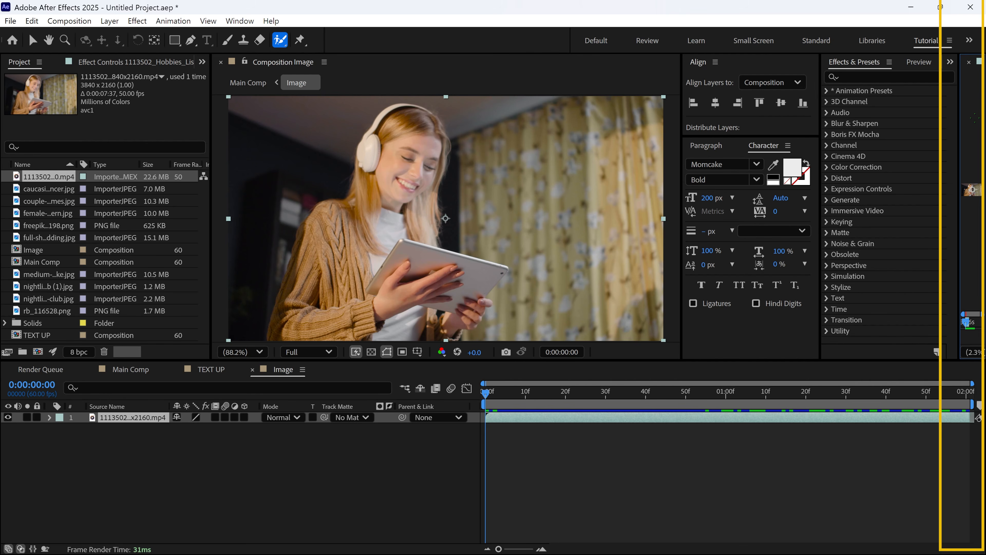
key("grave")
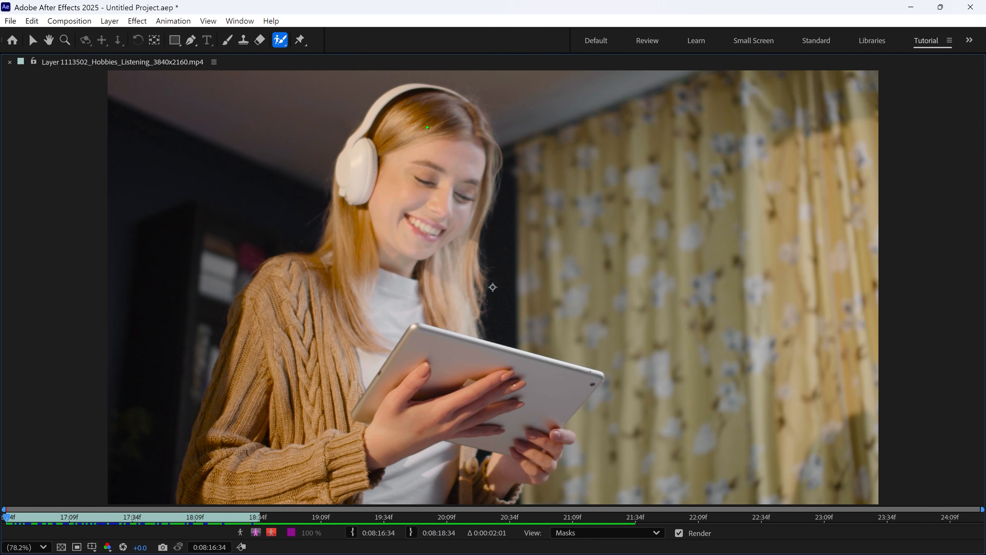
mouse_move(433, 122)
left_mouse_down()
mouse_move(402, 176)
mouse_move(404, 198)
left_mouse_up()
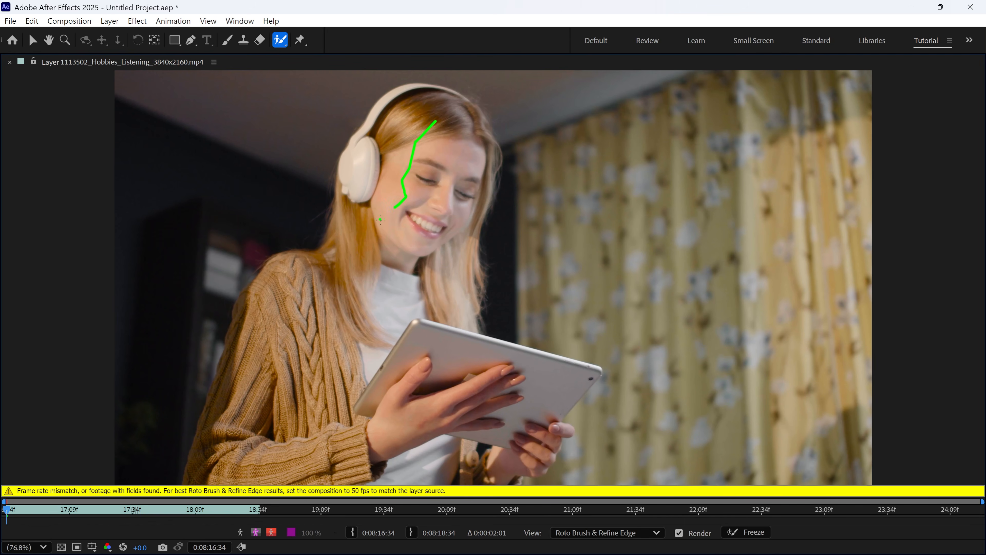
mouse_move(334, 351)
left_mouse_down()
mouse_move(461, 378)
mouse_move(364, 432)
mouse_move(400, 446)
left_mouse_up()
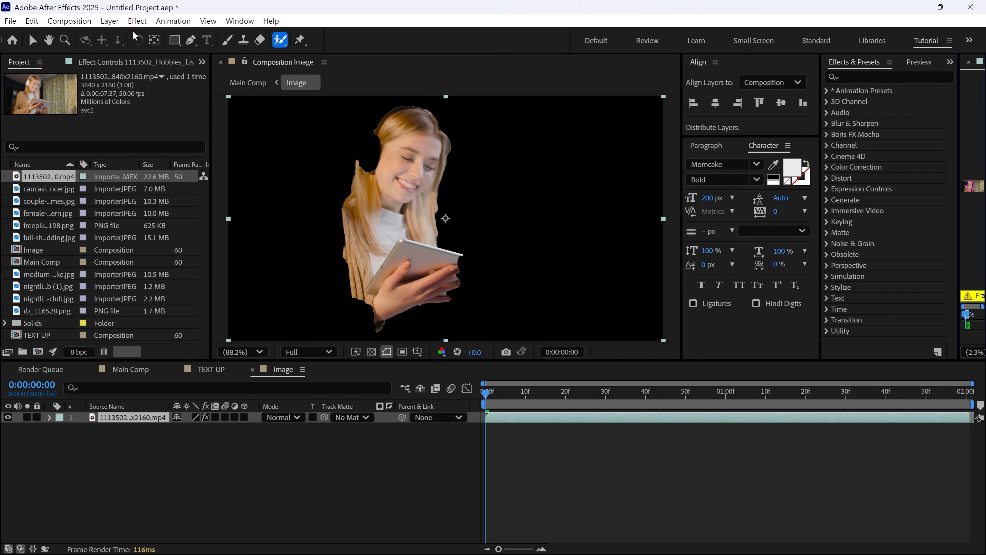
Step: Set the Image composition's frame rate to 50 fps
left_click(69, 21)
left_click(90, 49)
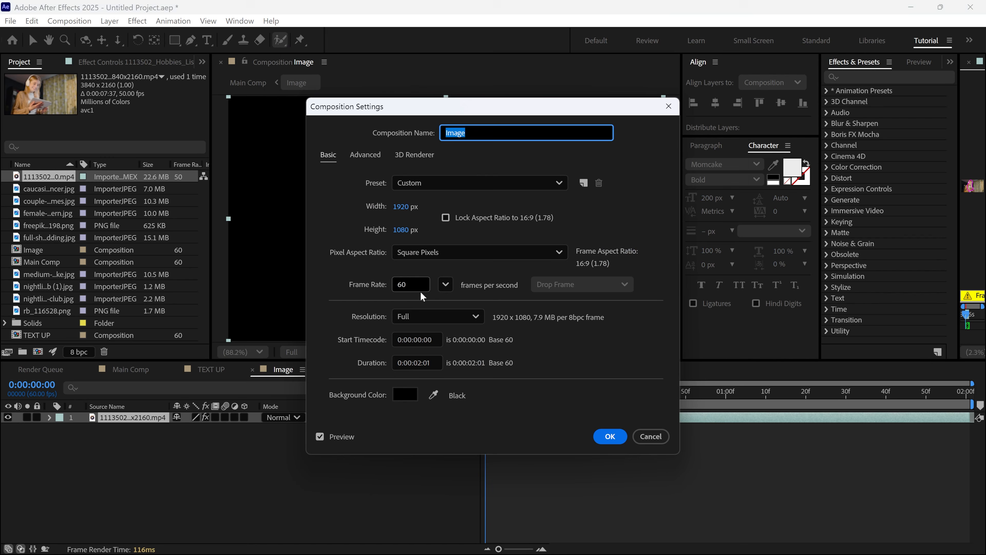
left_click(445, 284)
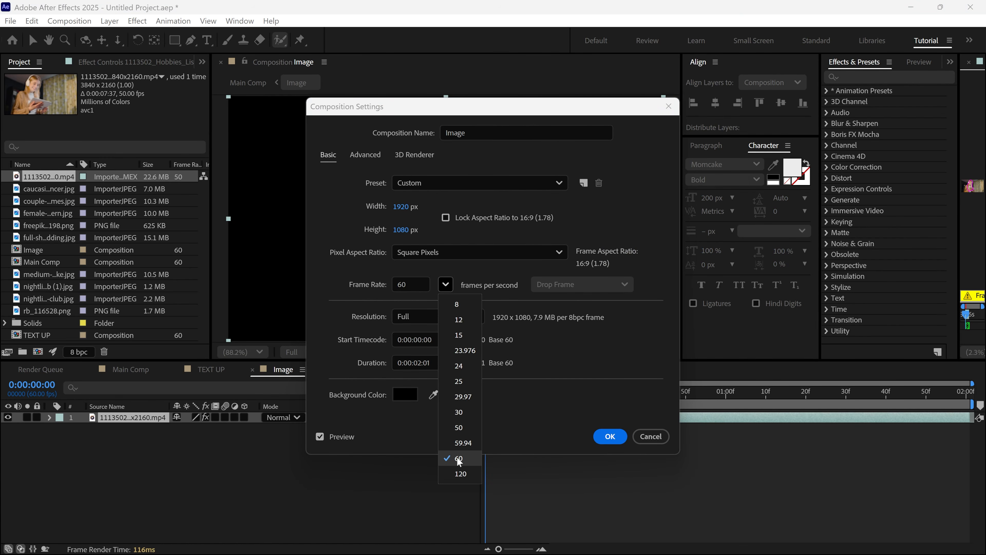
left_click(458, 427)
left_click(609, 436)
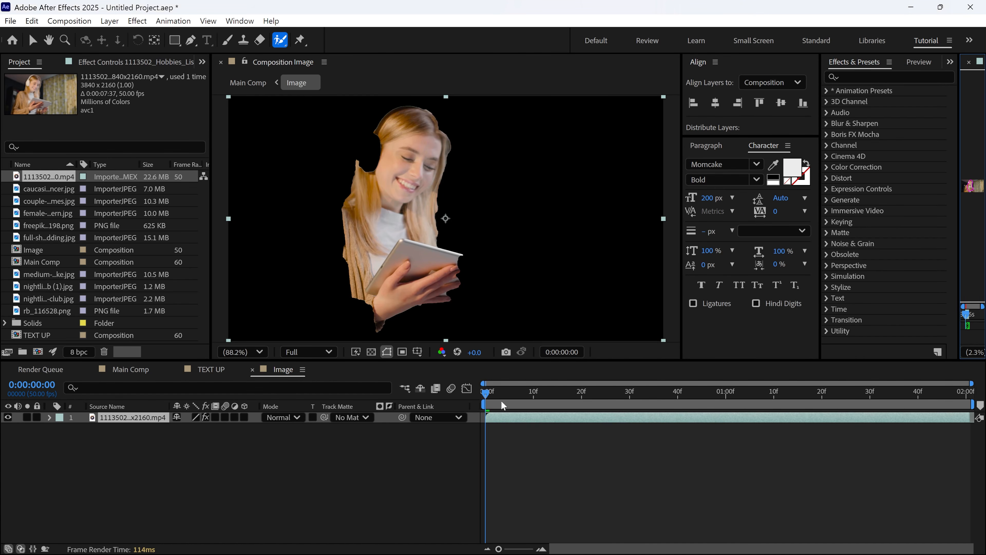
Step: Extend the Roto Brush selection in the video layer over the whole cardigan, the tablet and both hands
key("grave")
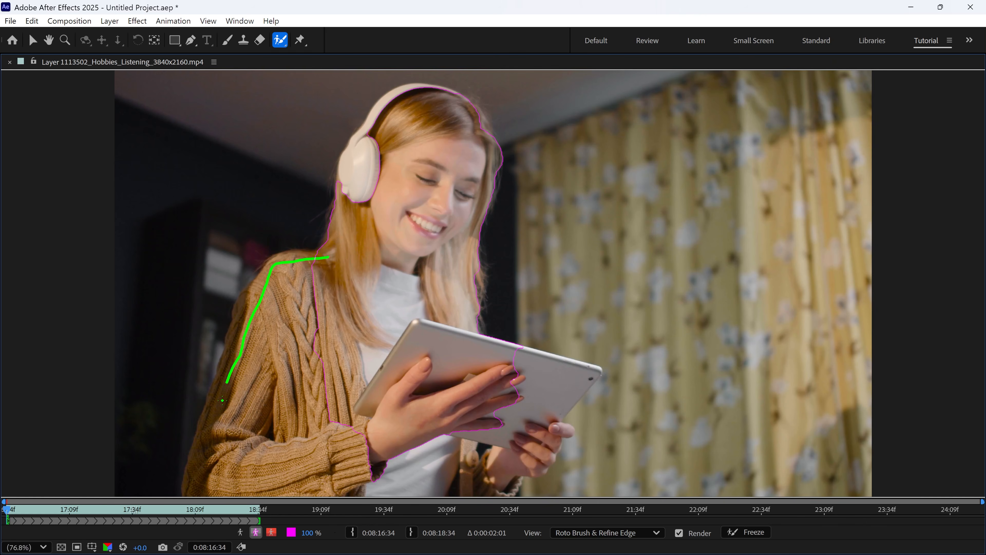
mouse_move(286, 253)
left_mouse_down()
mouse_move(435, 498)
mouse_move(563, 377)
left_mouse_up()
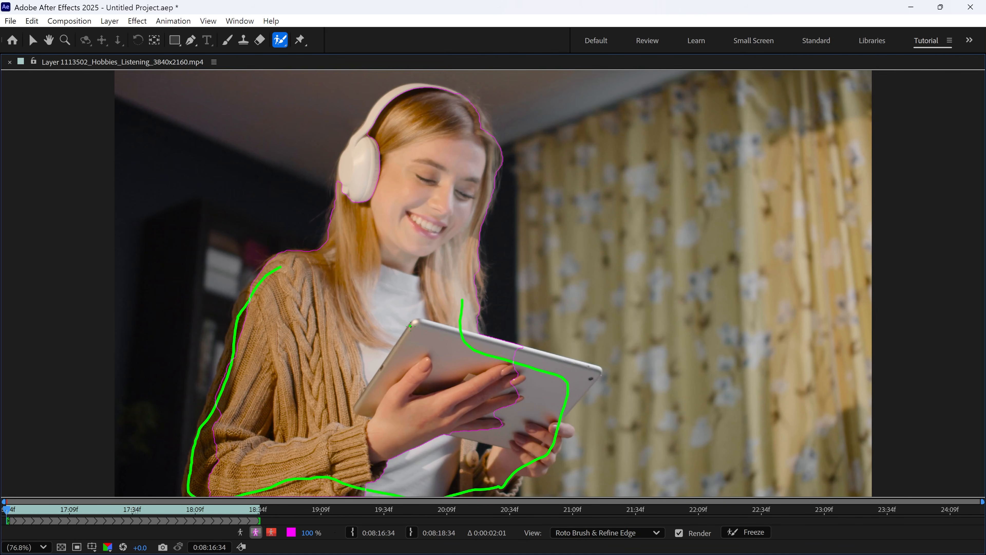
left_click_drag(551, 458, 537, 476)
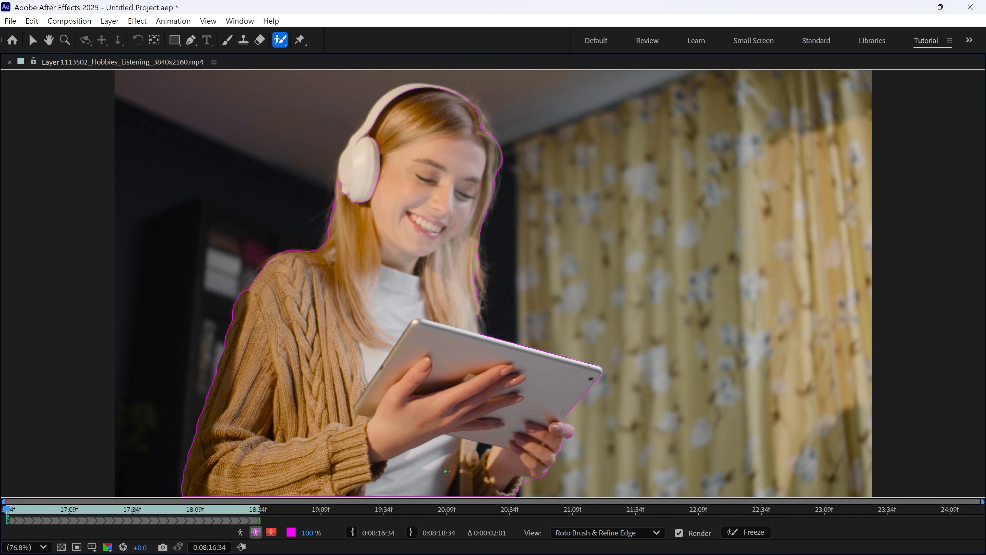
Step: Paint Refine Edge strokes along the woman's hair outline from the crown down to cheek level
left_click(279, 40)
left_click(328, 54)
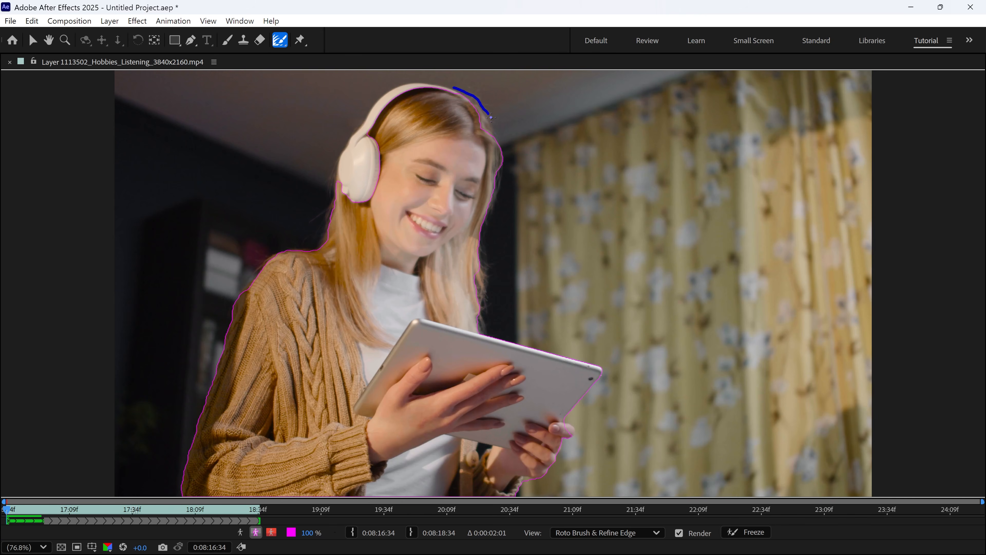
mouse_move(499, 179)
left_mouse_down()
mouse_move(452, 85)
mouse_move(484, 120)
mouse_move(481, 149)
left_mouse_up()
scroll(484, 169, "up", 2)
scroll(482, 175, "down", 2)
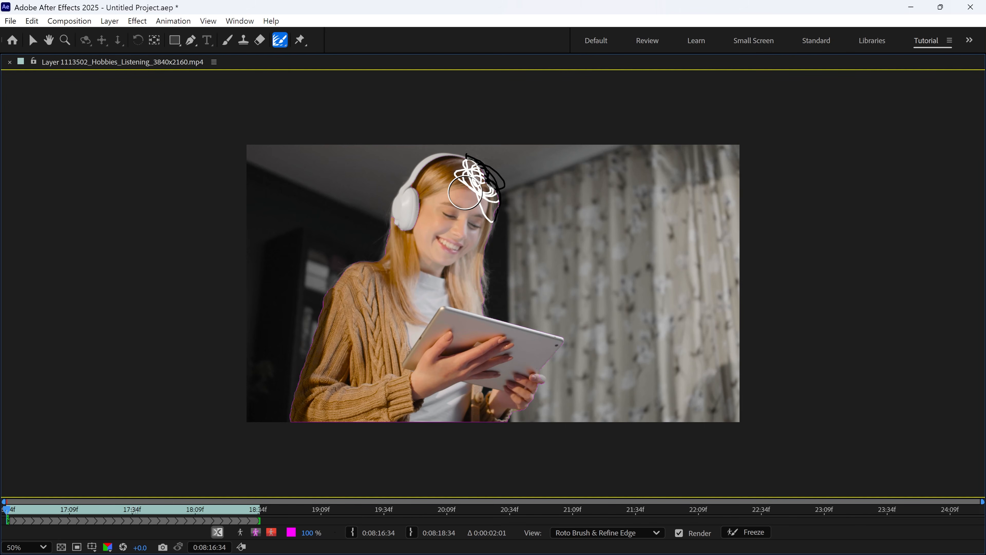
scroll(465, 192, "up", 4)
mouse_move(442, 105)
left_mouse_down()
mouse_move(525, 201)
mouse_move(534, 293)
mouse_move(493, 425)
left_mouse_up()
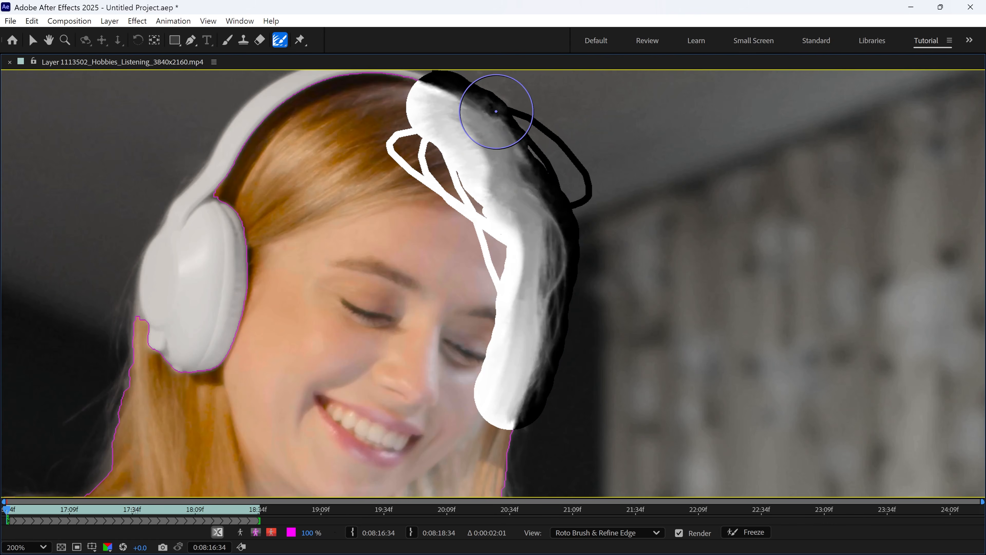
mouse_move(493, 106)
left_mouse_down()
mouse_move(488, 176)
mouse_move(387, 79)
mouse_move(509, 221)
left_mouse_up()
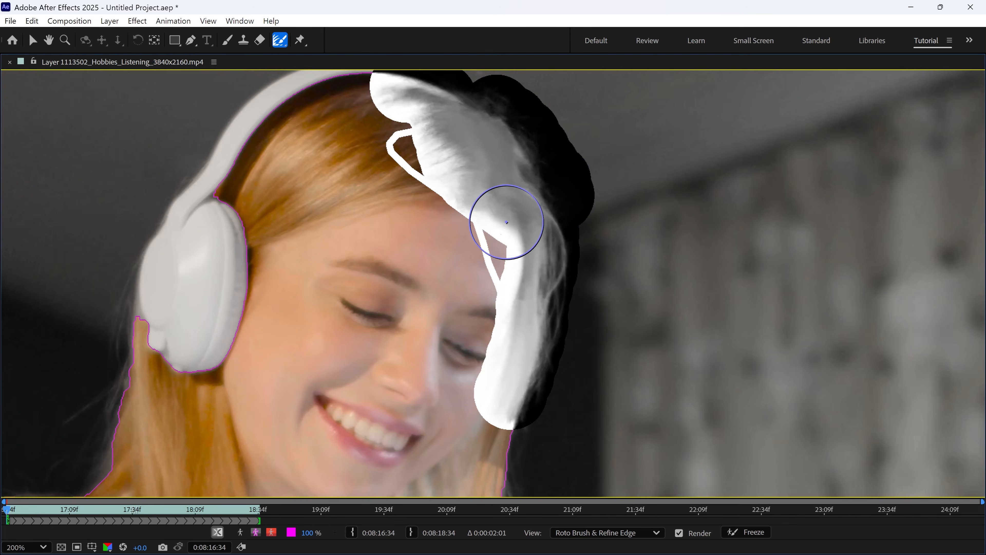
Step: Refine the edge of the lower hair strand between the woman's chin and the tablet
scroll(506, 220, "down", 4)
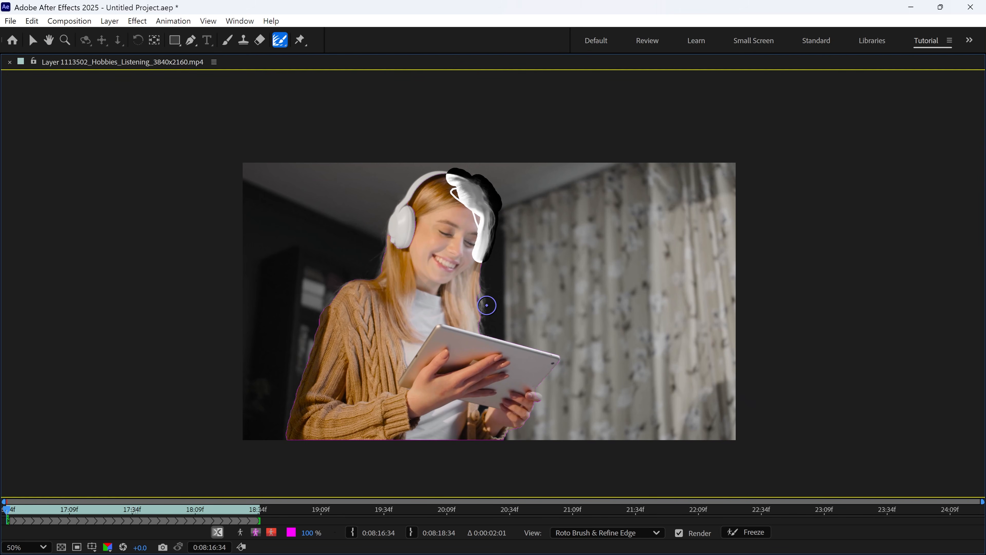
scroll(487, 305, "up", 2)
left_click_drag(462, 252, 466, 374)
scroll(503, 389, "down", 2)
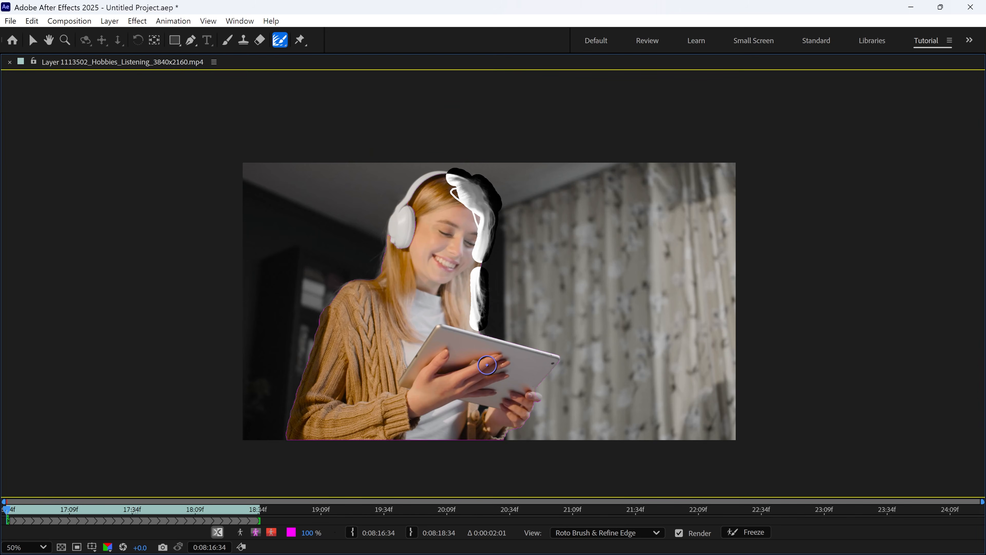
Step: Propagate the roto matte through the clip and preview the cutout in the Image comp from its first frame
key("space")
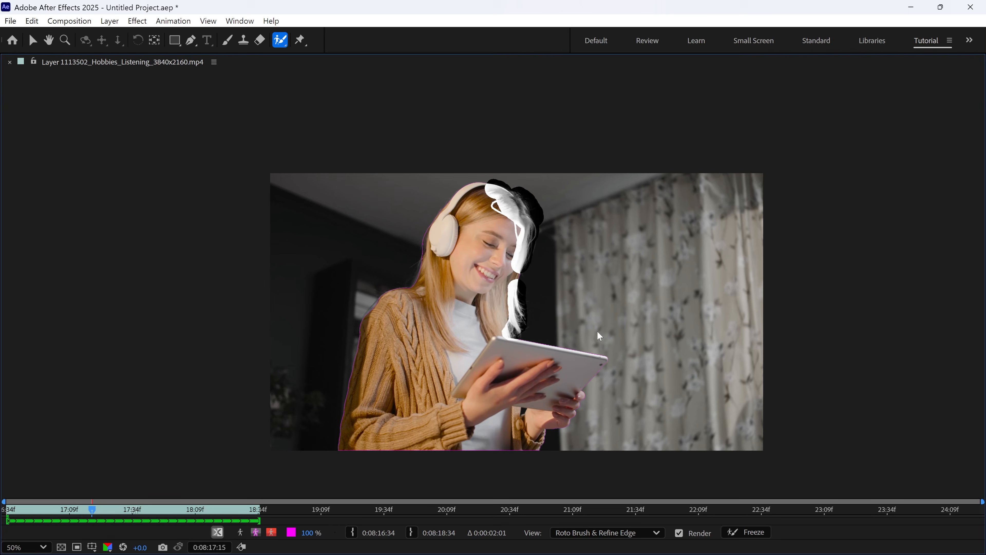
key("space")
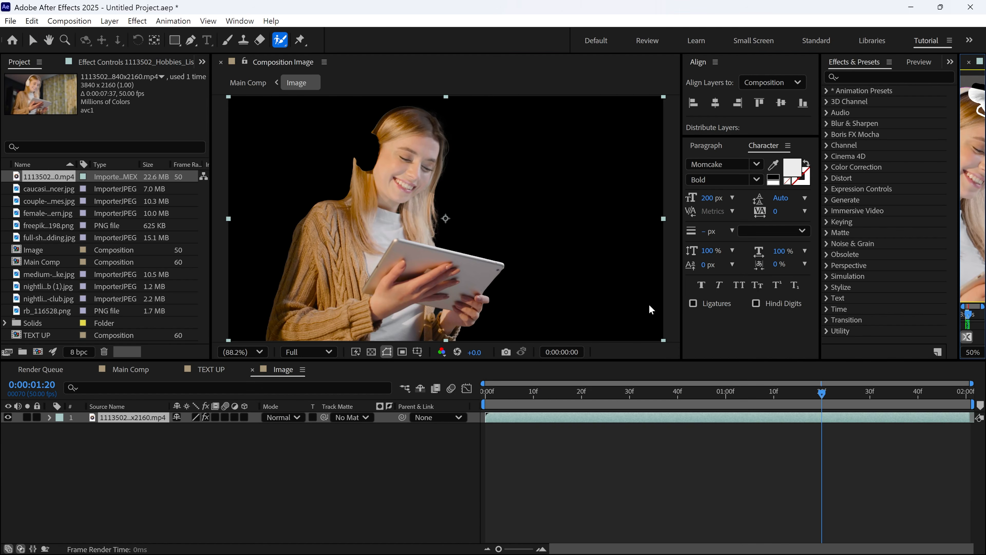
left_click_drag(796, 393, 496, 398)
key("space")
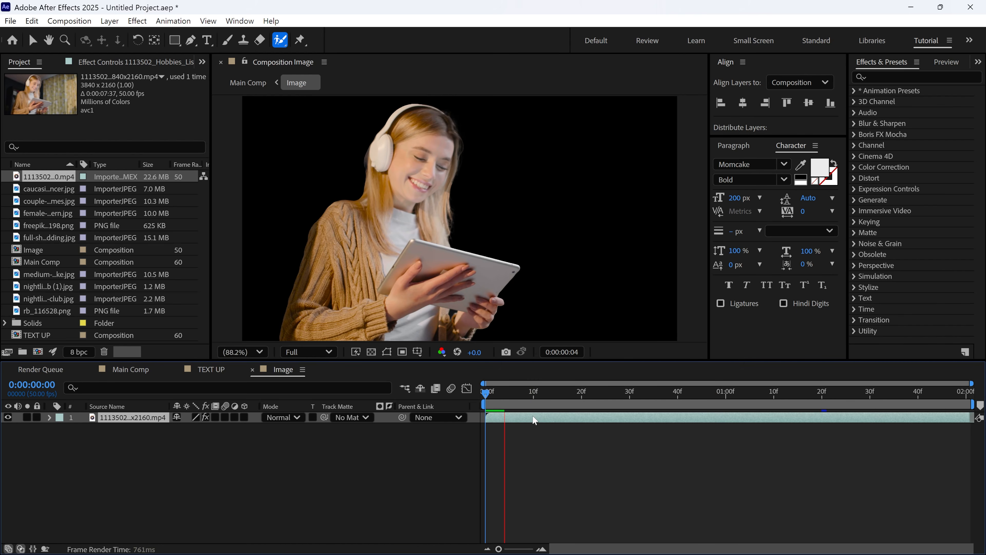
left_click(548, 419)
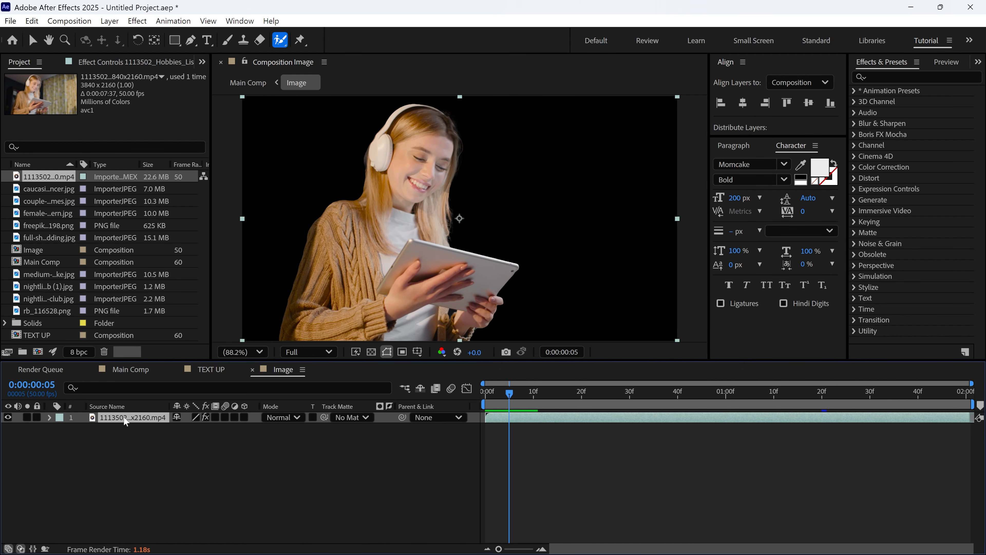
Step: Duplicate the rotoscoped video layer and rename the lower of the two layers BBG
left_click(100, 62)
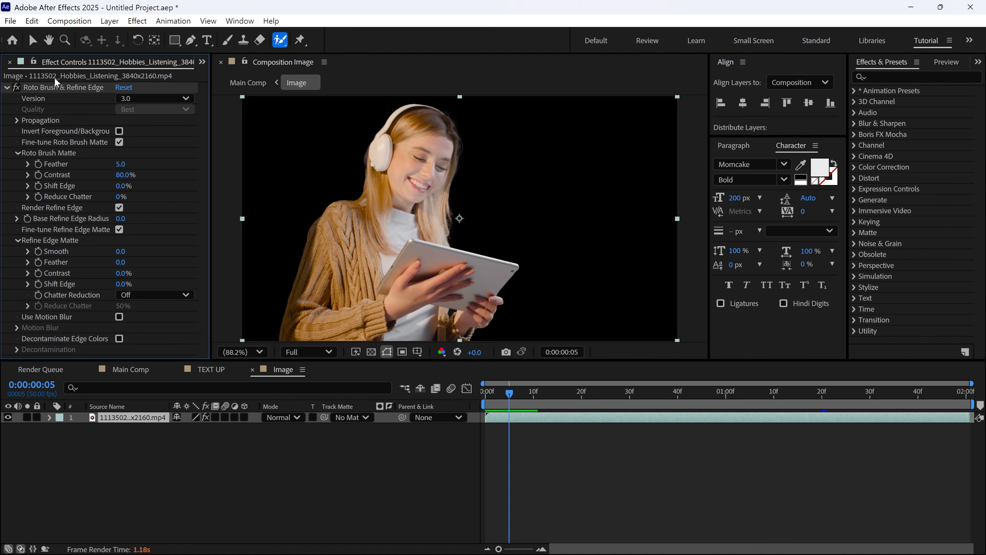
left_click(7, 88)
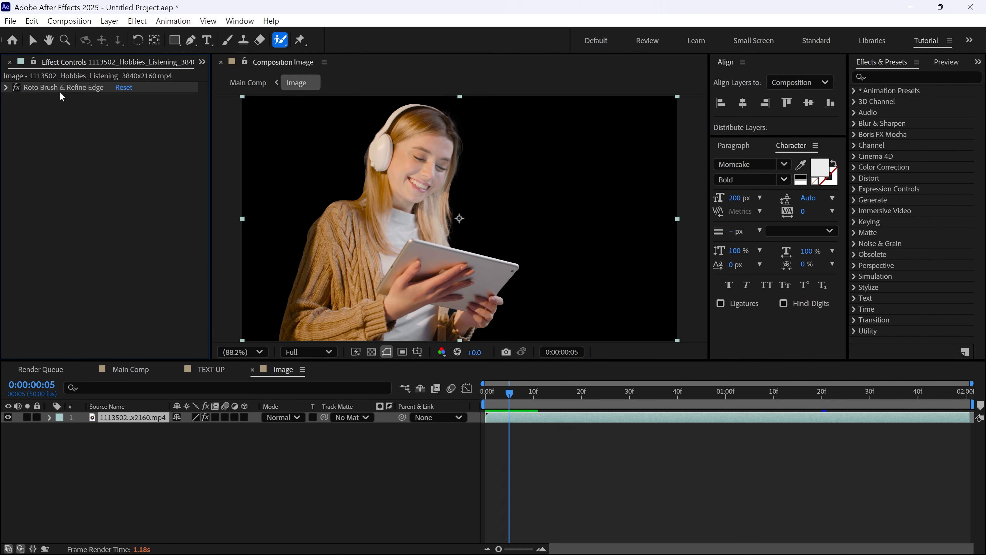
left_click(6, 88)
left_click(118, 422)
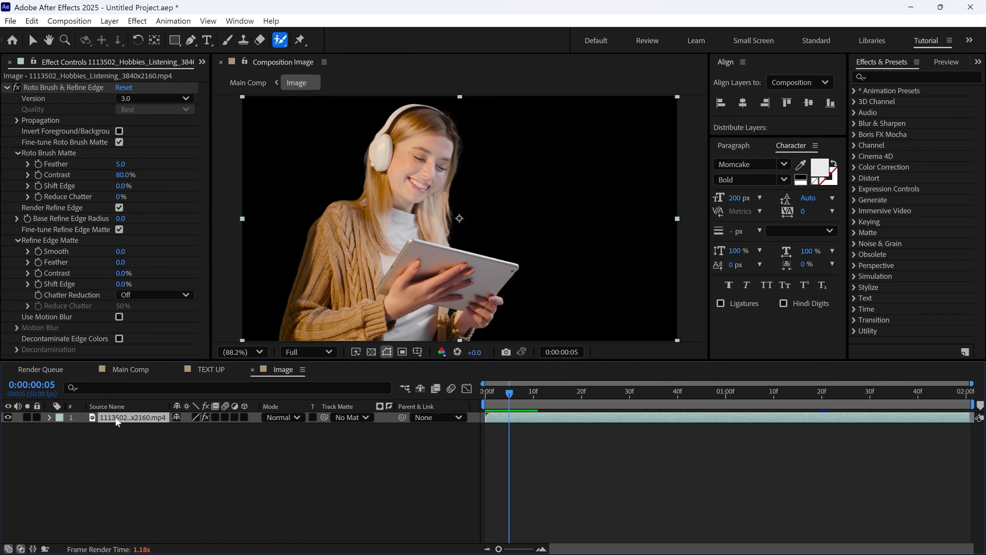
key("ctrl+d")
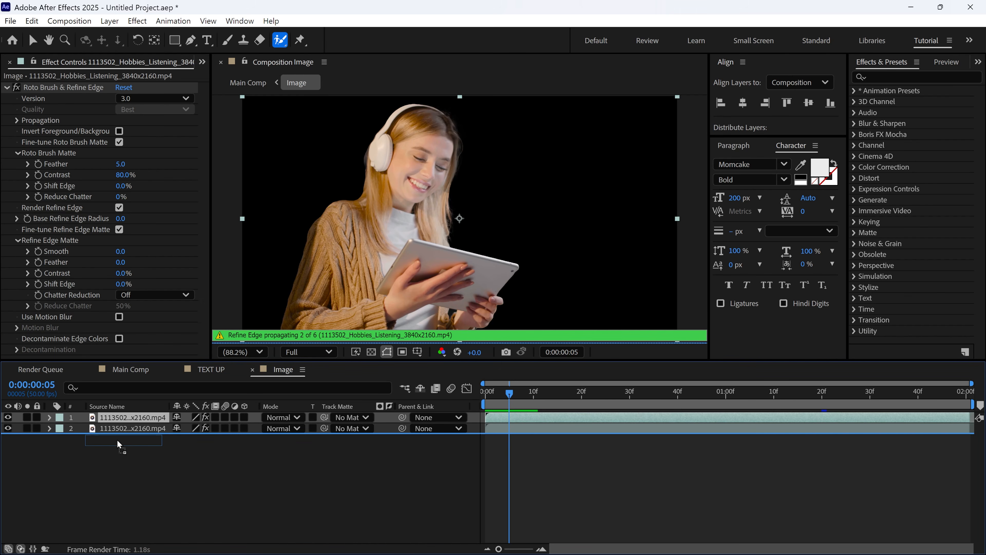
left_click(119, 428)
key("Return")
type("BBG")
key("Return")
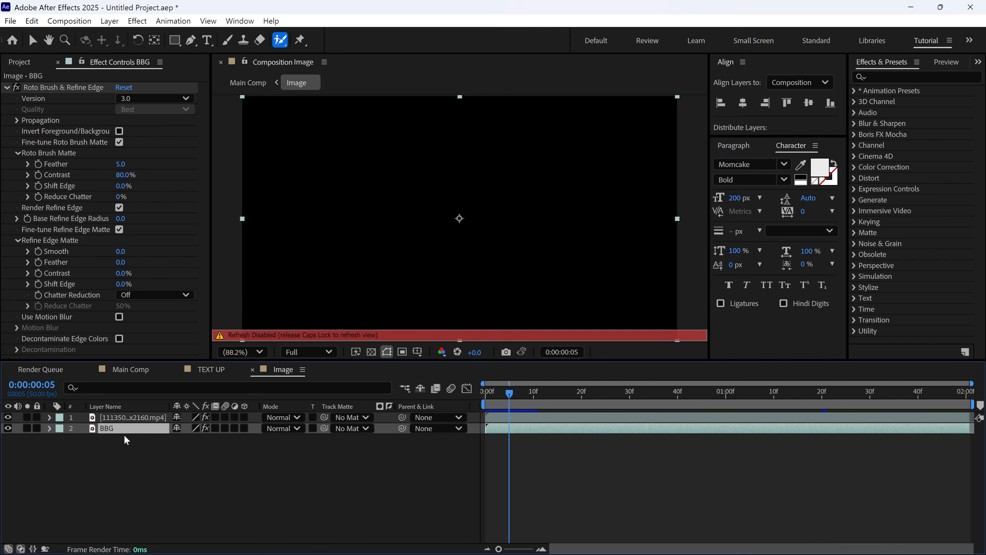
Step: Delete the Roto Brush & Refine Edge effect from the BBG layer
key("Caps_Lock")
left_click(30, 86)
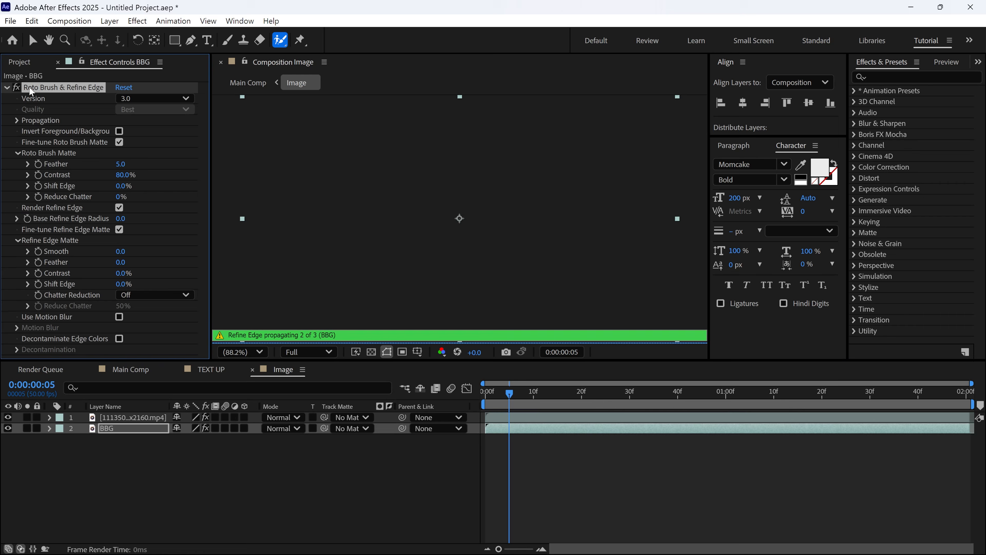
key("Delete")
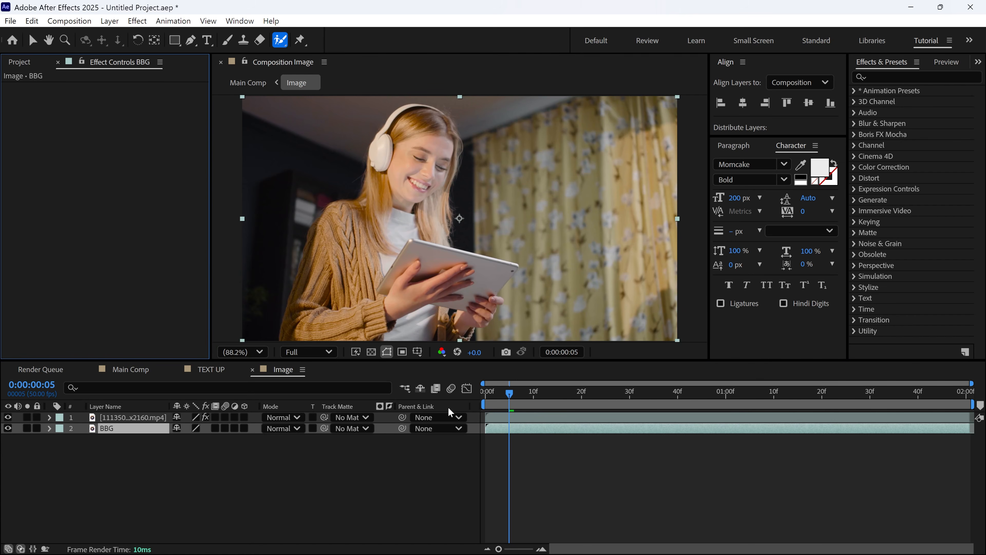
Step: Copy the BBG layer and hide the original in the Image comp
left_click(110, 431)
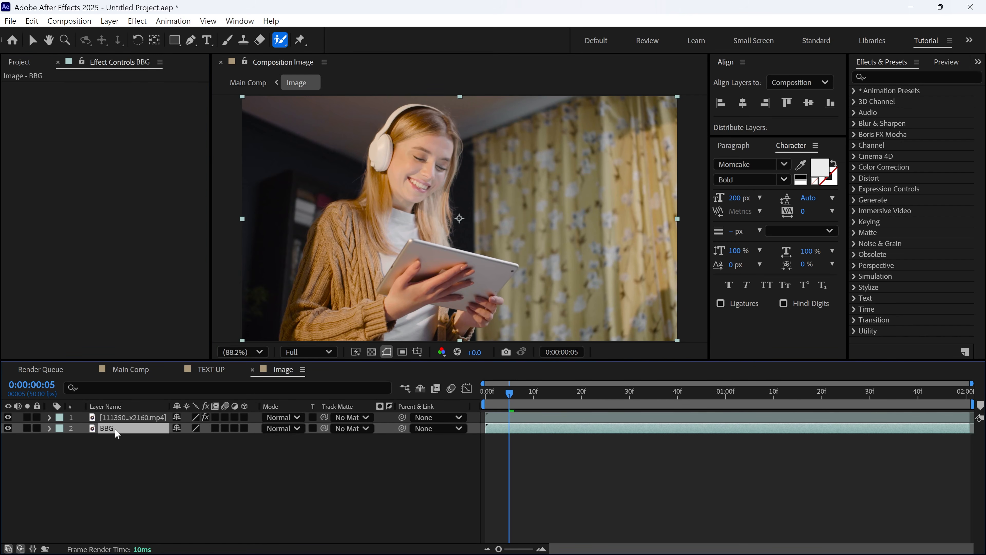
left_click(9, 430)
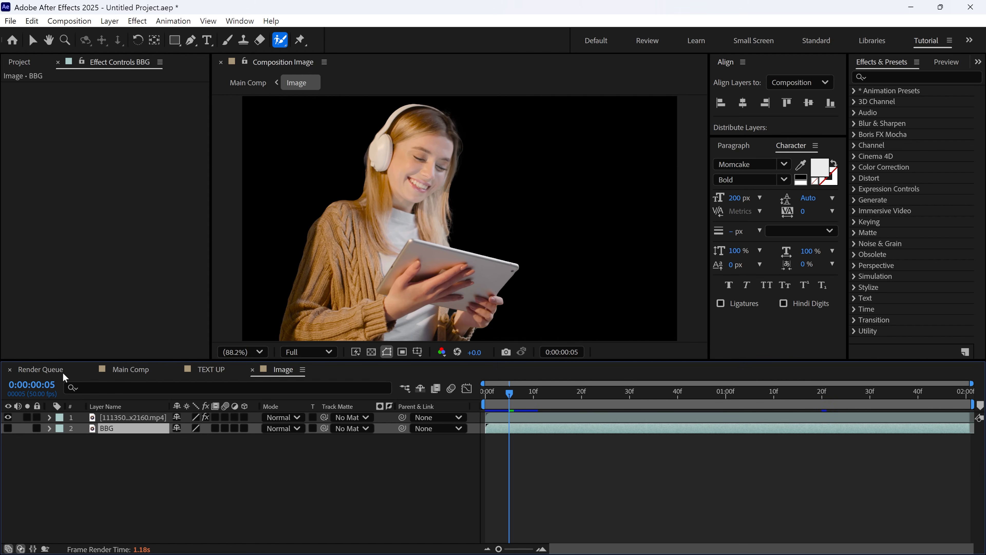
Step: Move the Image layer in Main Comp to the right and slightly down so the woman stands inside the photo ring
left_click(117, 368)
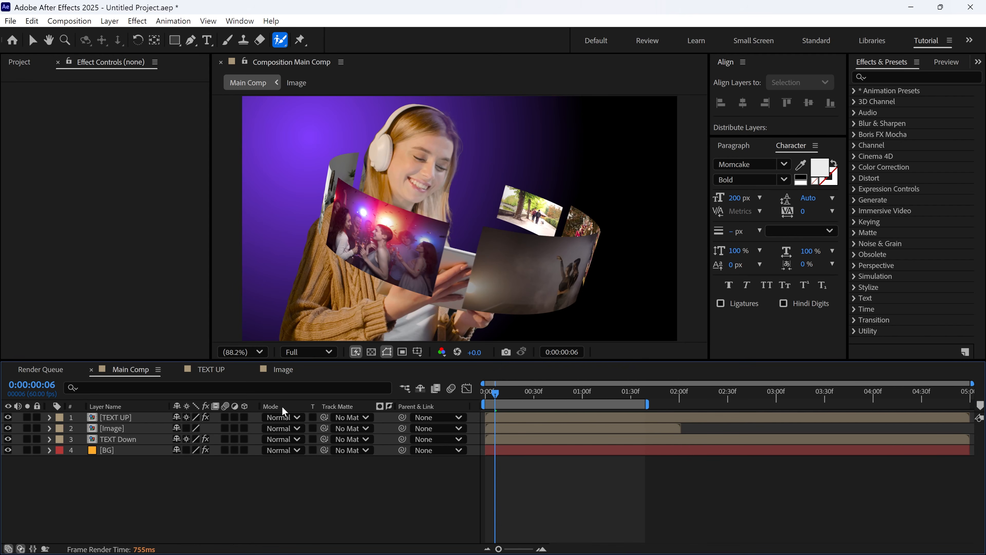
left_click(116, 427)
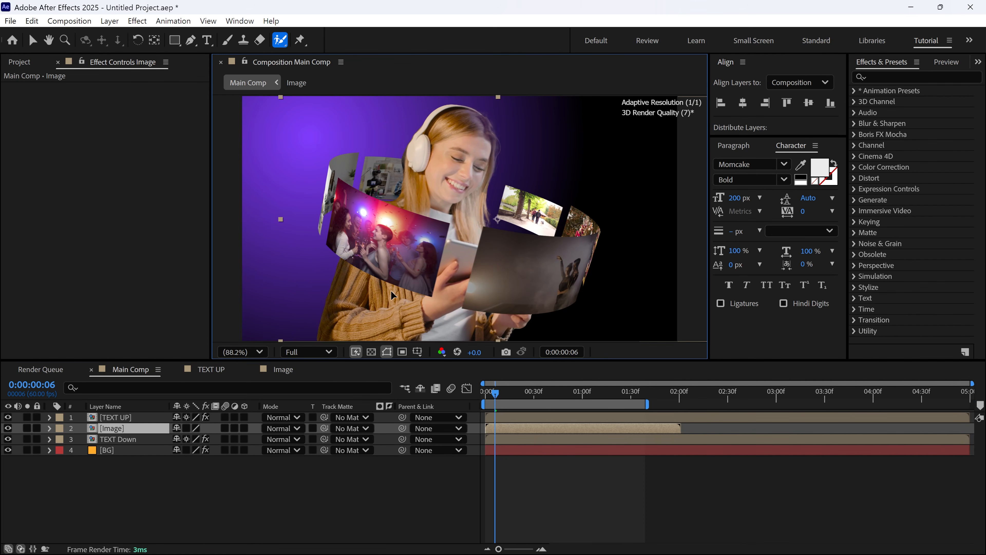
Step: Set BG's Gradient Ramp start to about 1681.8,241.4, its end to about -133.6,933.9, and its start color to pale pink F9DBD4
left_click(274, 249)
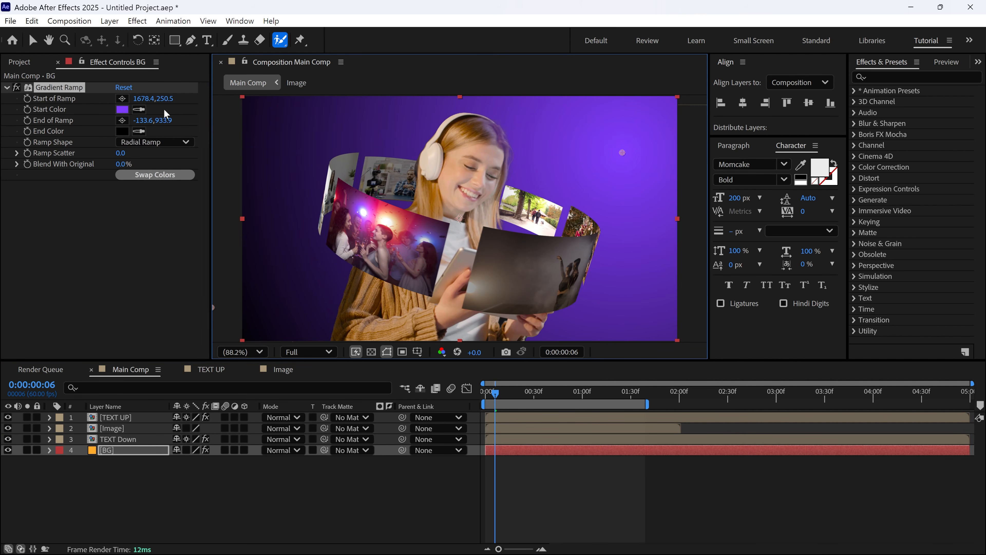
left_click(139, 109)
left_click(501, 187)
left_click_drag(622, 153, 623, 151)
left_click(122, 109)
left_click_drag(371, 206, 465, 212)
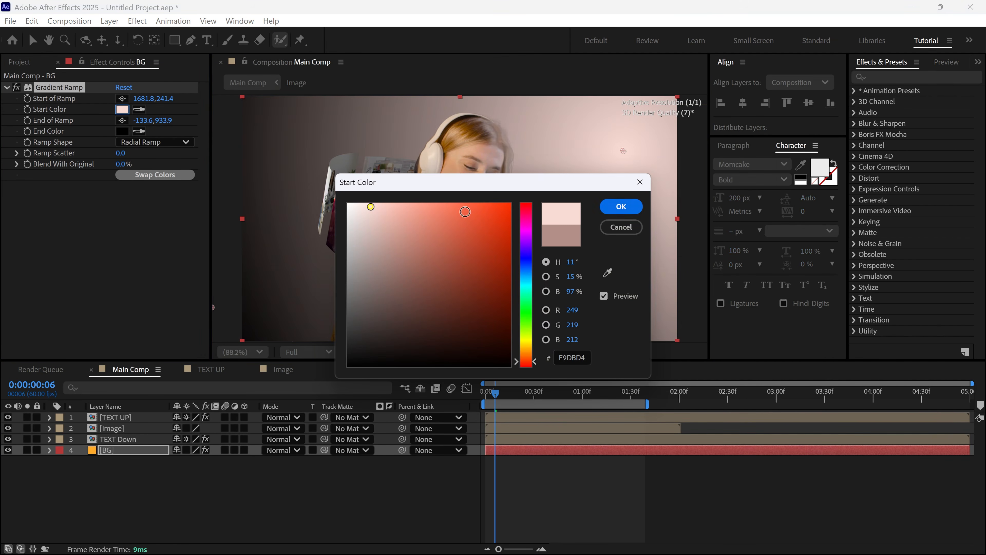
key("Return")
Step: Preview the photo ring rotating around the woman in Main Comp and scrub to frame 49
left_click(579, 491)
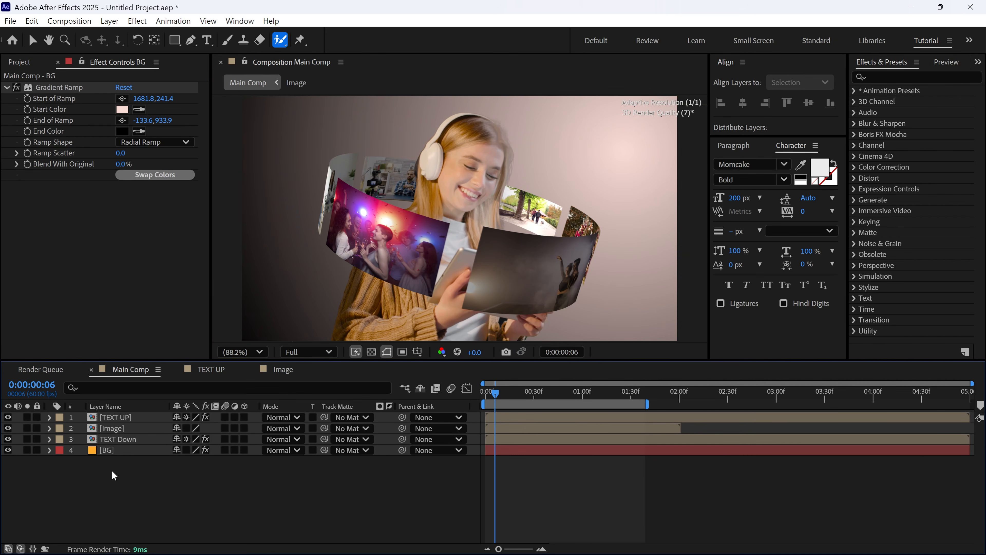
key("space")
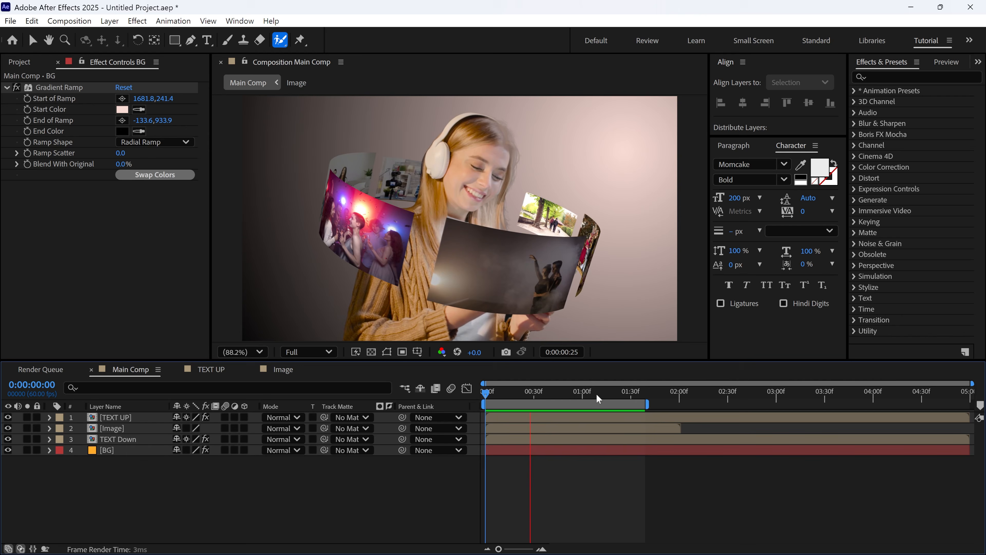
left_click_drag(596, 394, 563, 406)
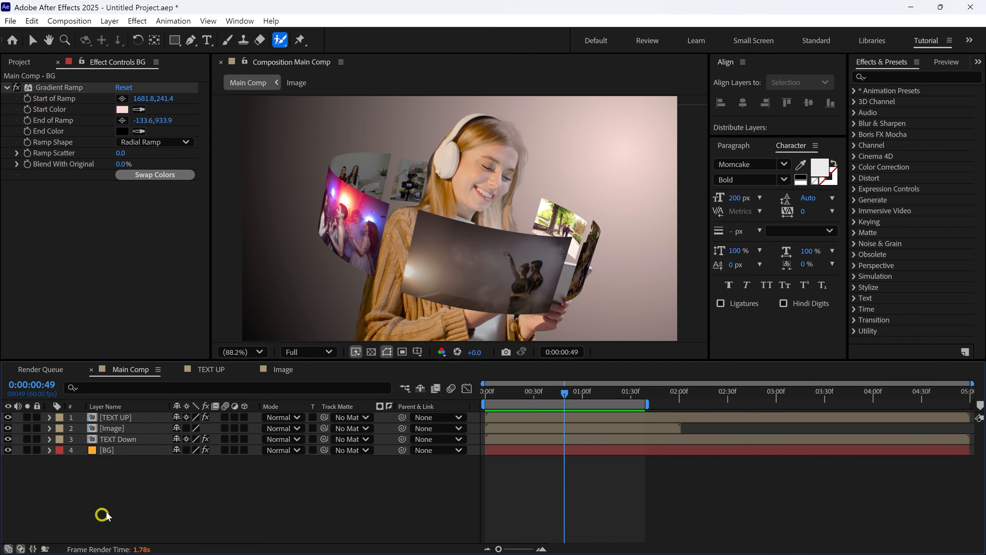
Step: Paste the copied BBG layer into Main Comp and place it beneath the BG layer
key("ctrl+v")
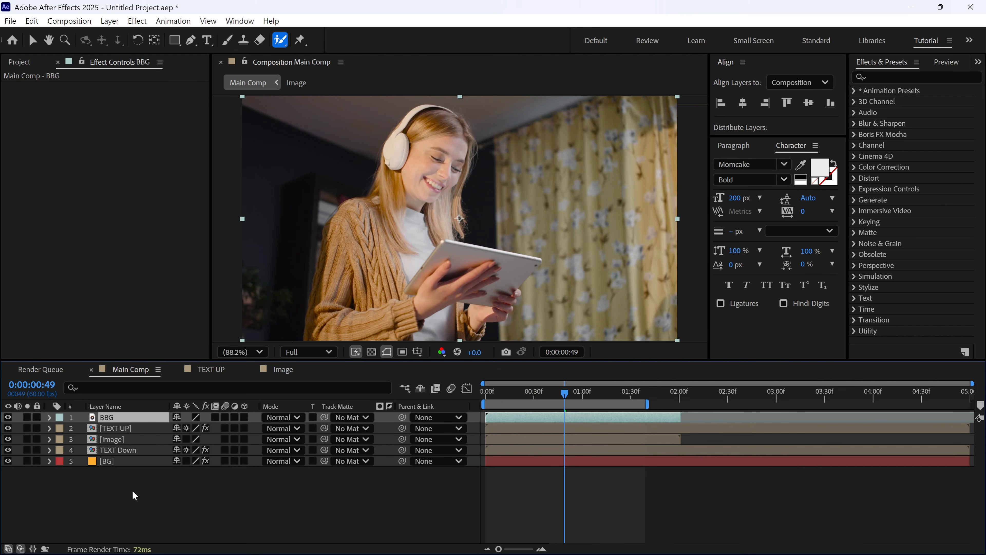
left_click_drag(124, 423, 124, 475)
Step: Return to the first frame and centre the Image layer horizontally in Main Comp
key("v")
key("Home")
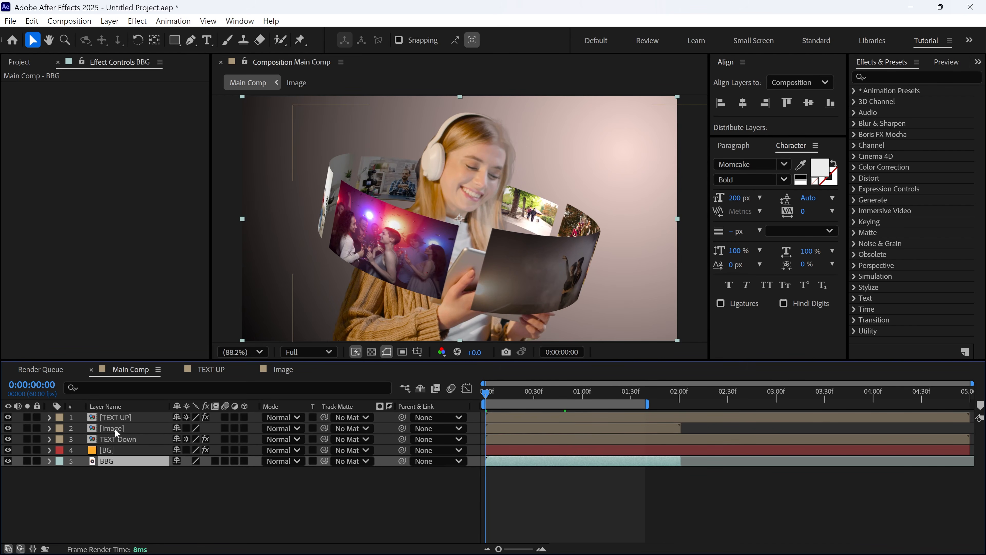
left_click(117, 430)
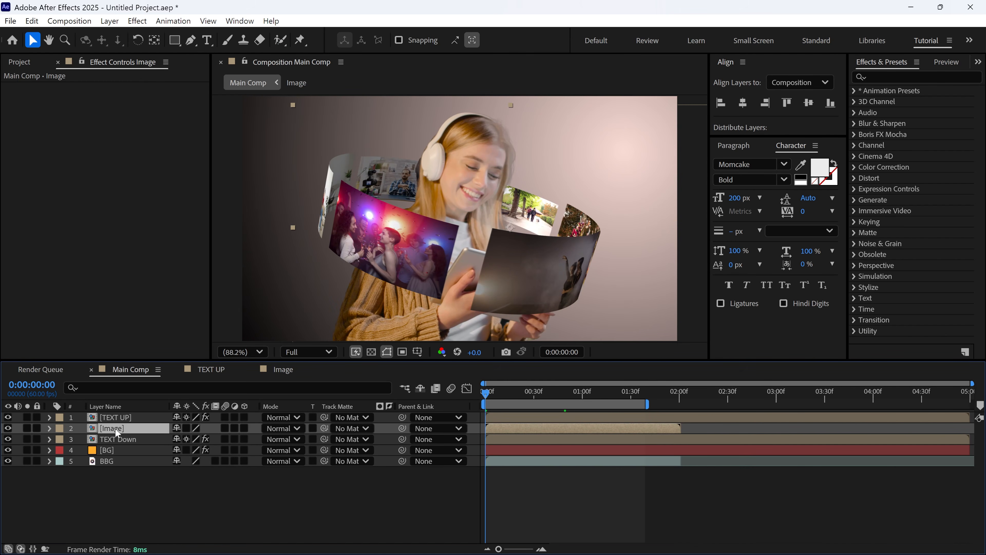
left_click(743, 104)
left_click(130, 488)
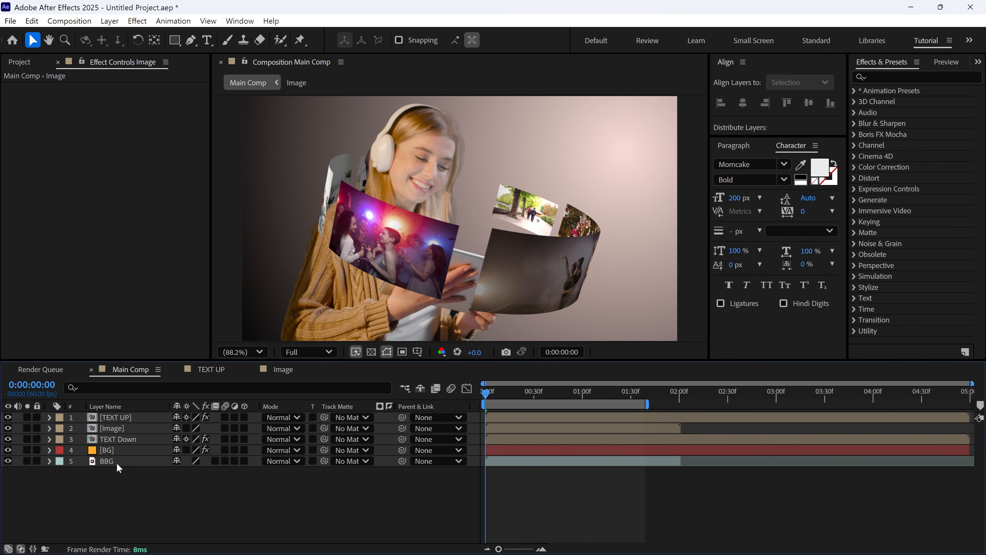
Step: Move the BBG layer above the BG layer so the original room footage fills the background
left_click(106, 461)
key("=")
left_click_drag(106, 461, 143, 446)
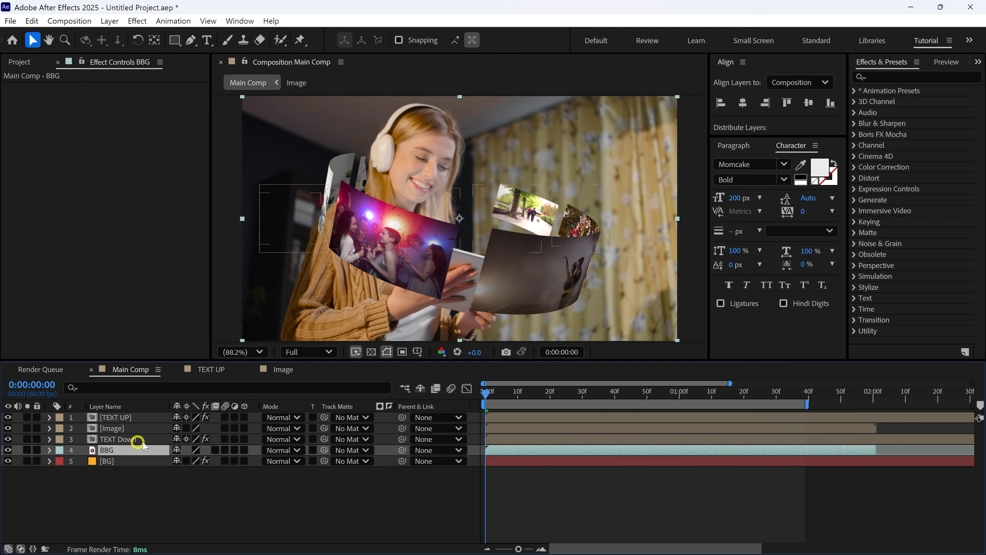
Step: Set CC Cylinder's Position X to -140 on the TEXT UP and TEXT Down layers to shift the photo ring around the woman
left_click(128, 417)
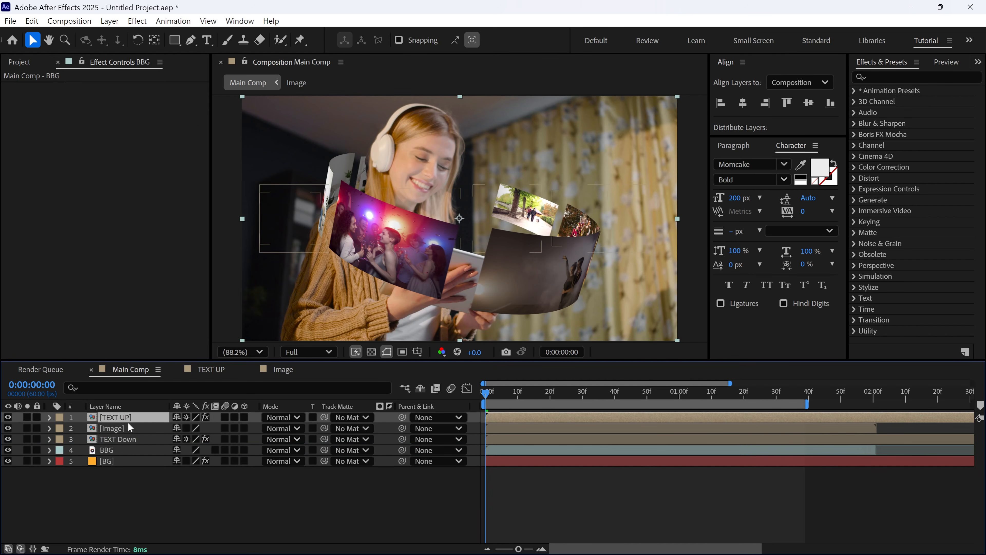
left_click(128, 439)
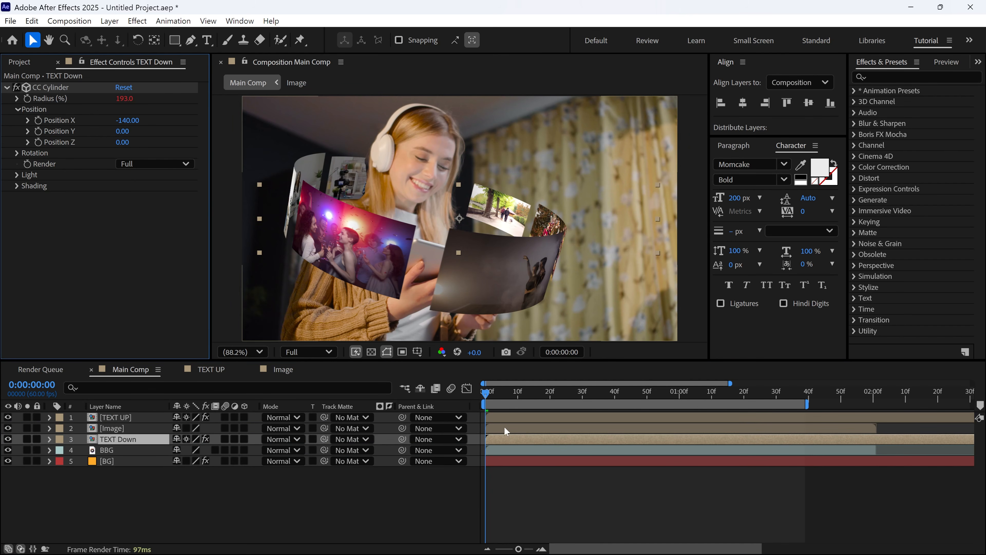
Step: Preview the photo ring rotating around the woman against the room background and scrub through the opening frames
key("space")
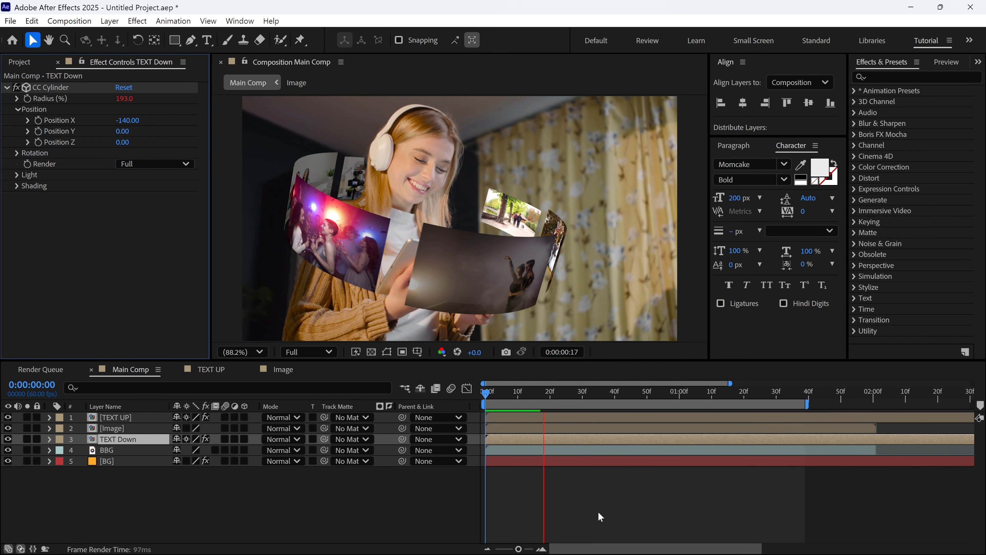
key("space")
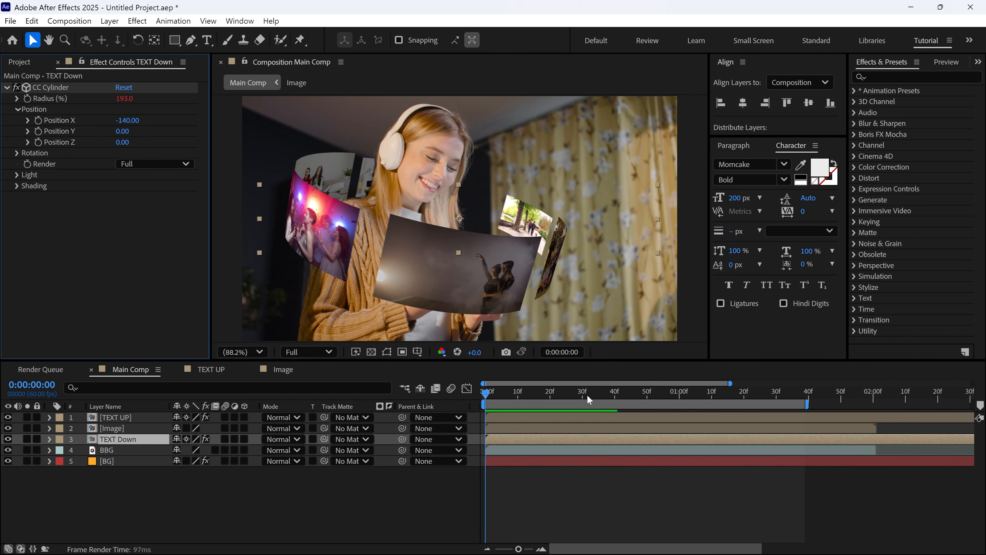
left_click_drag(487, 395, 576, 407)
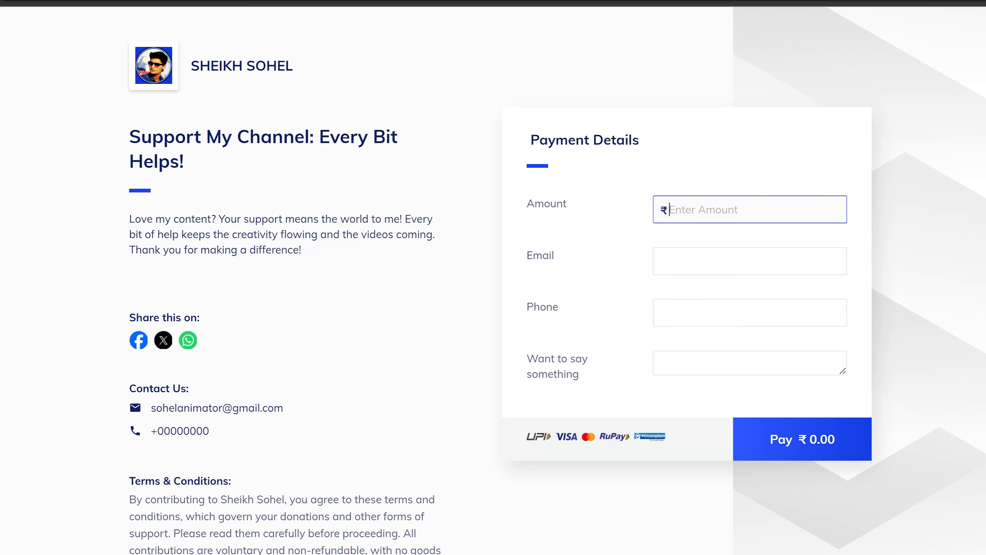
type("10000")
key("BackSpace")
key("BackSpace")
key("BackSpace")
key("BackSpace")
type("0000")
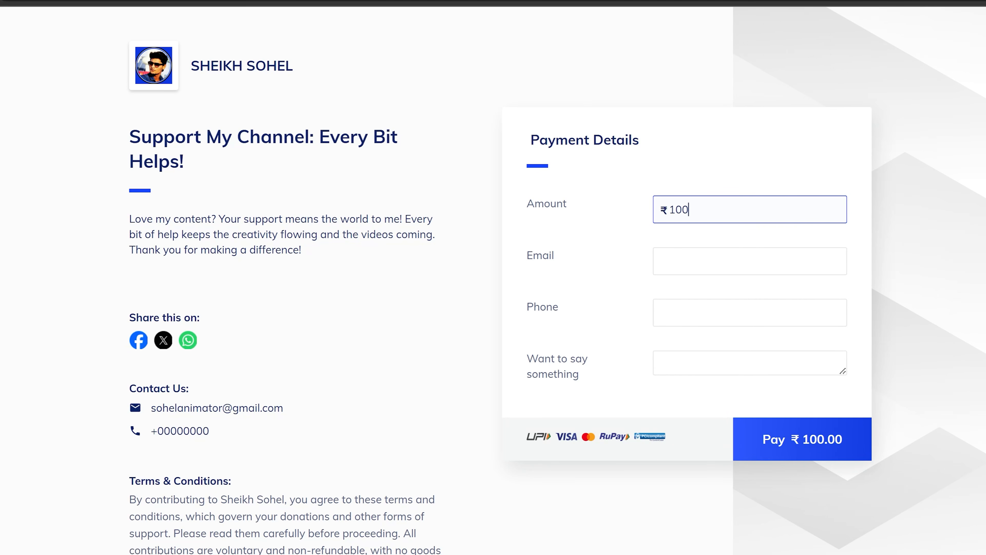
key("BackSpace")
key("BackSpace")
key("BackSpace")
key("BackSpace")
key("BackSpace")
type("50")
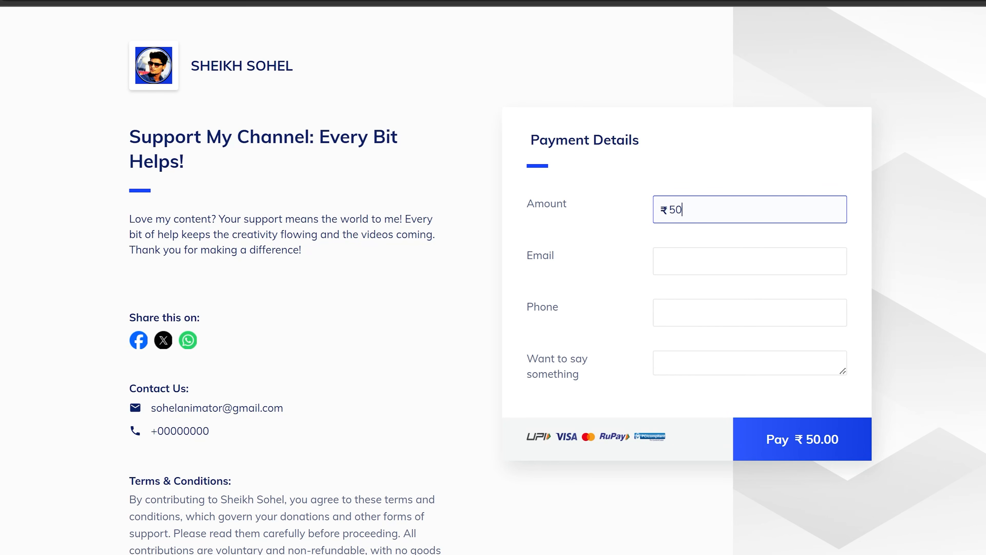
type("30")
key("BackSpace")
key("BackSpace")
type("40")
key("BackSpace")
key("BackSpace")
type("15")
type("237")
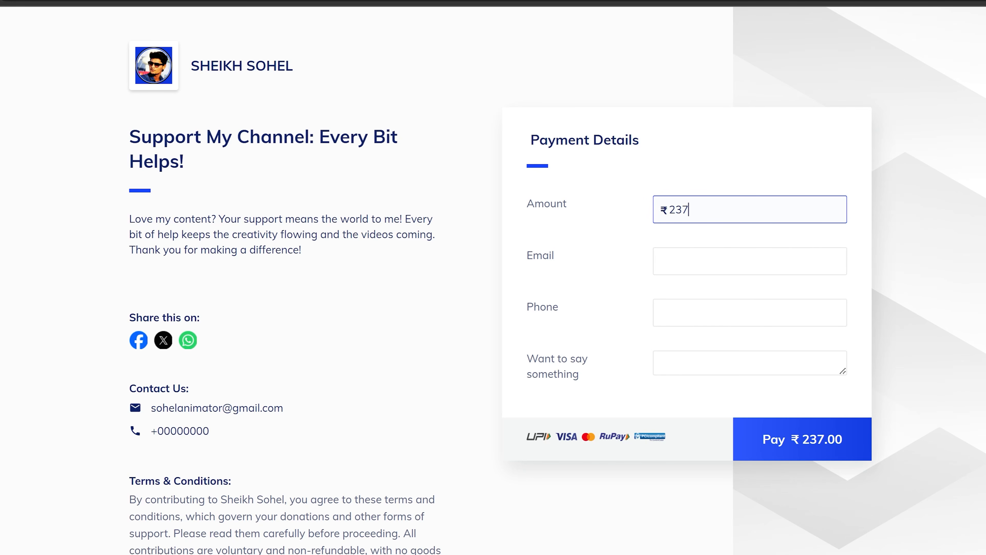
key("BackSpace")
key("BackSpace")
key("BackSpace")
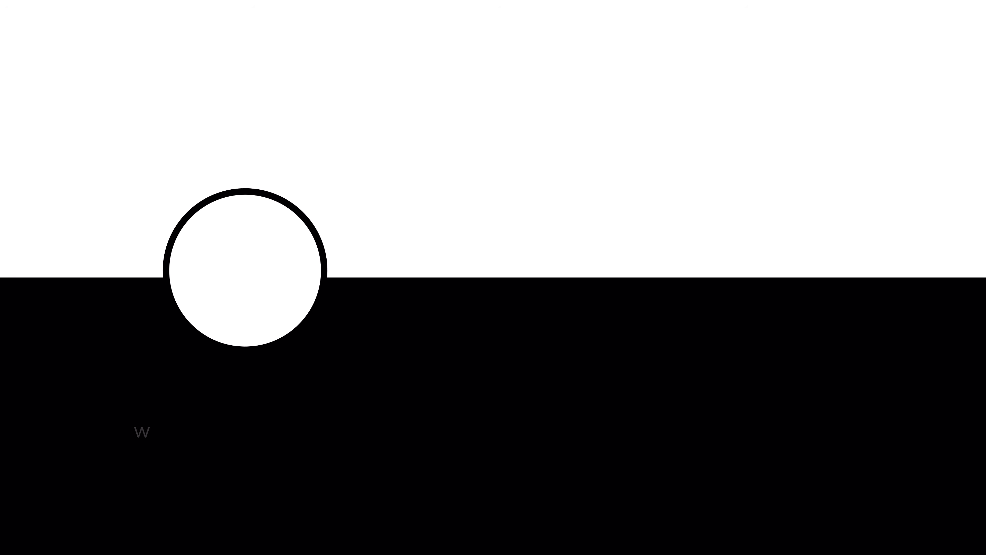